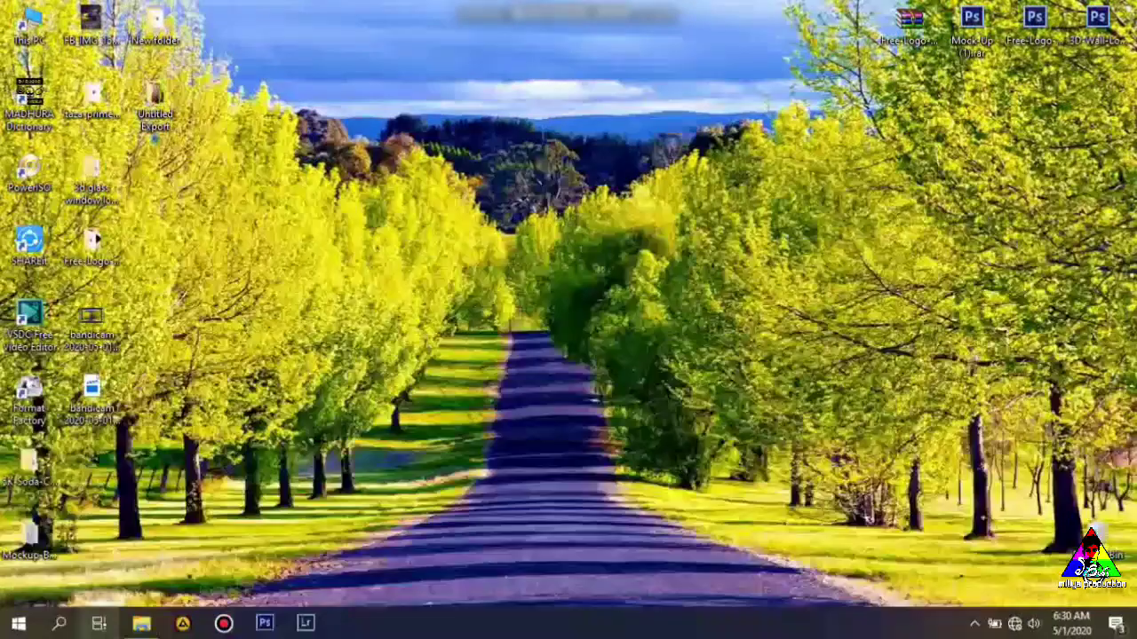
Search for FL Studio 20 on the computer and launch it
click(58, 623)
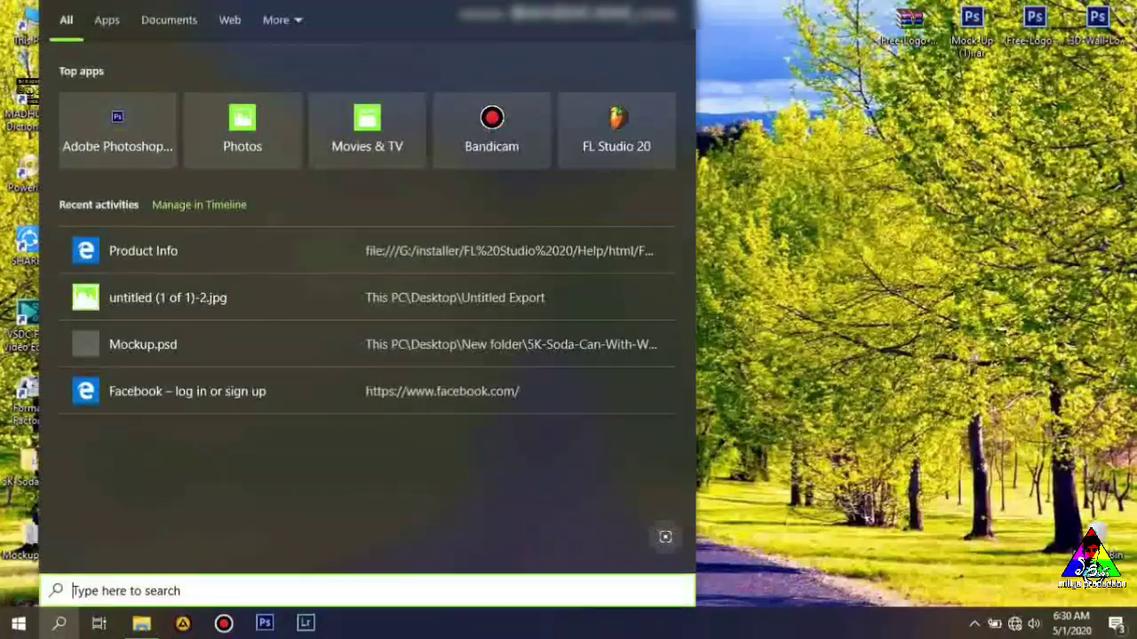
text(fl)
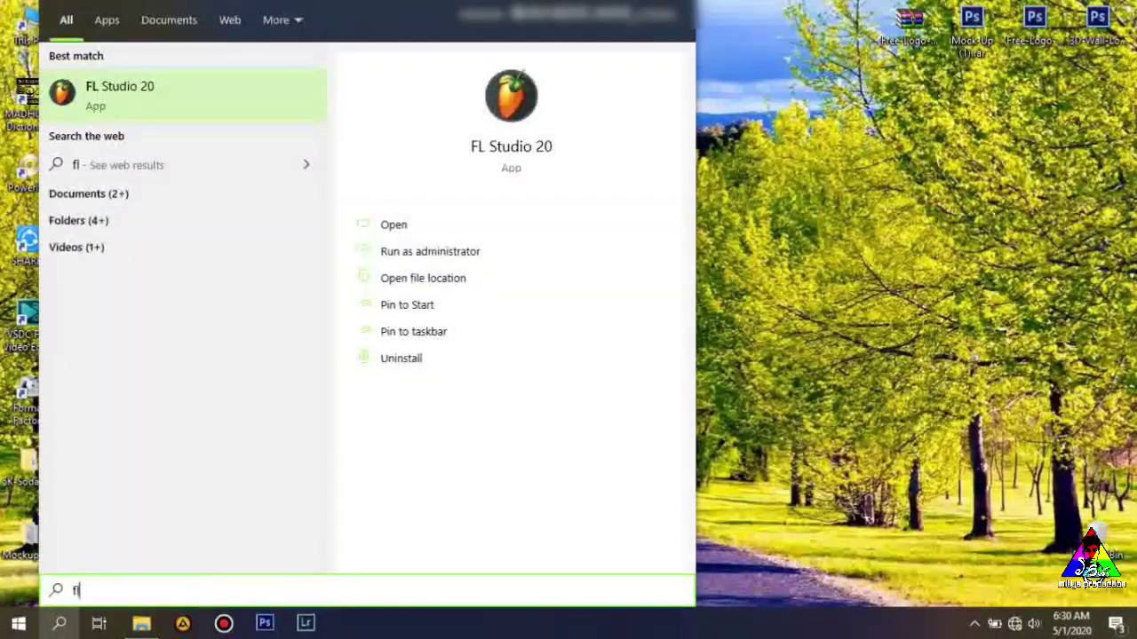
key(Return)
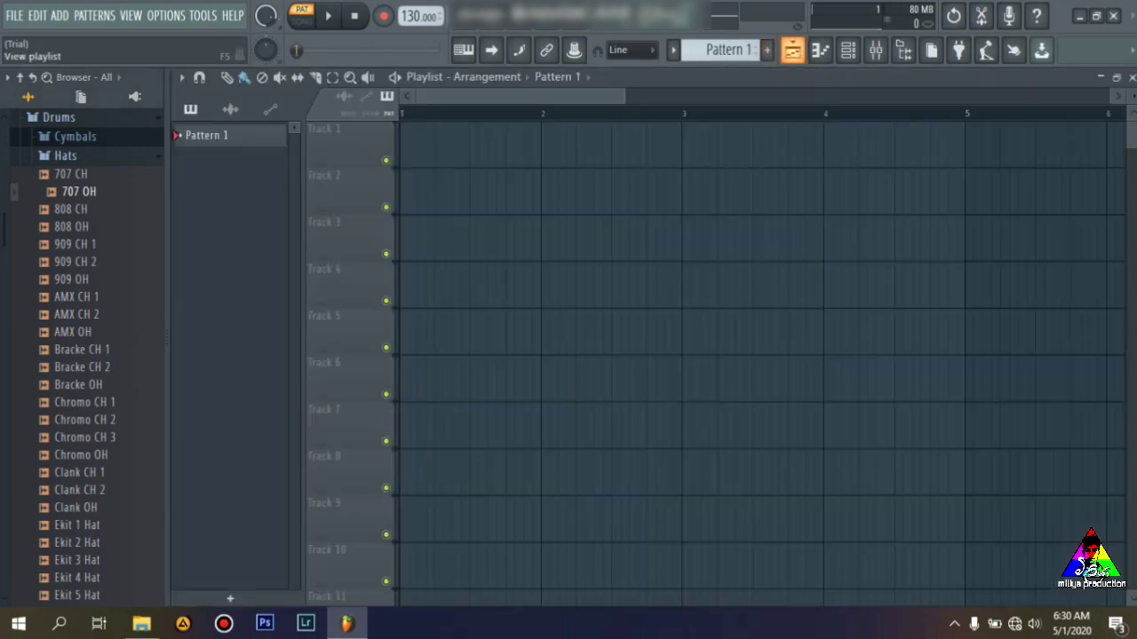
View the piano roll, channel rack and mixer in turn, and close the mixer
click(792, 50)
click(819, 50)
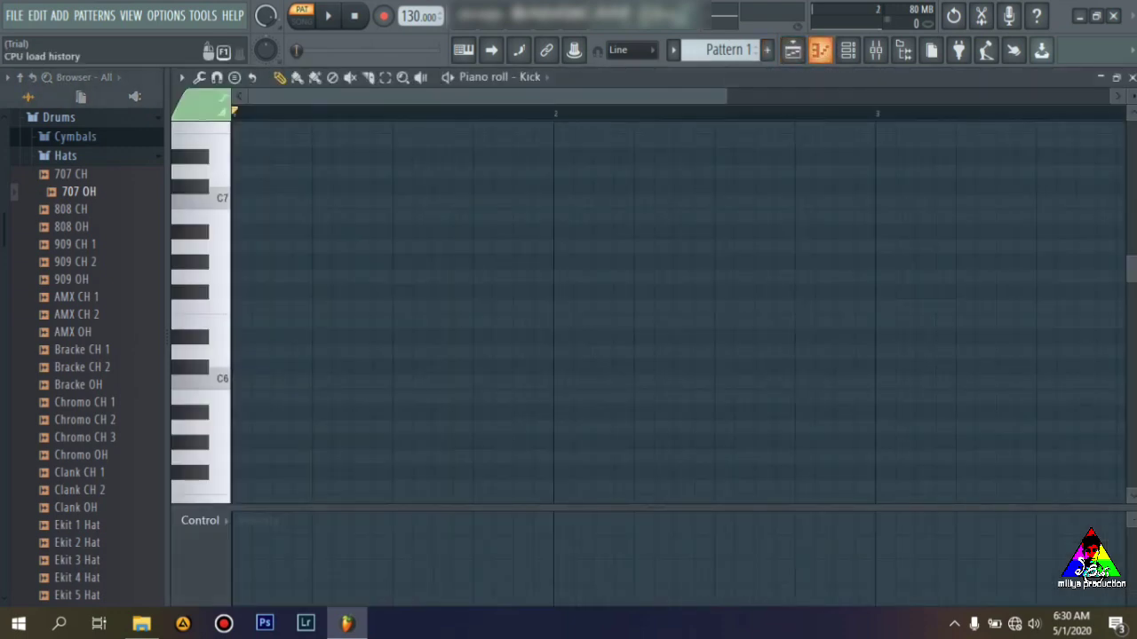
click(847, 50)
click(876, 50)
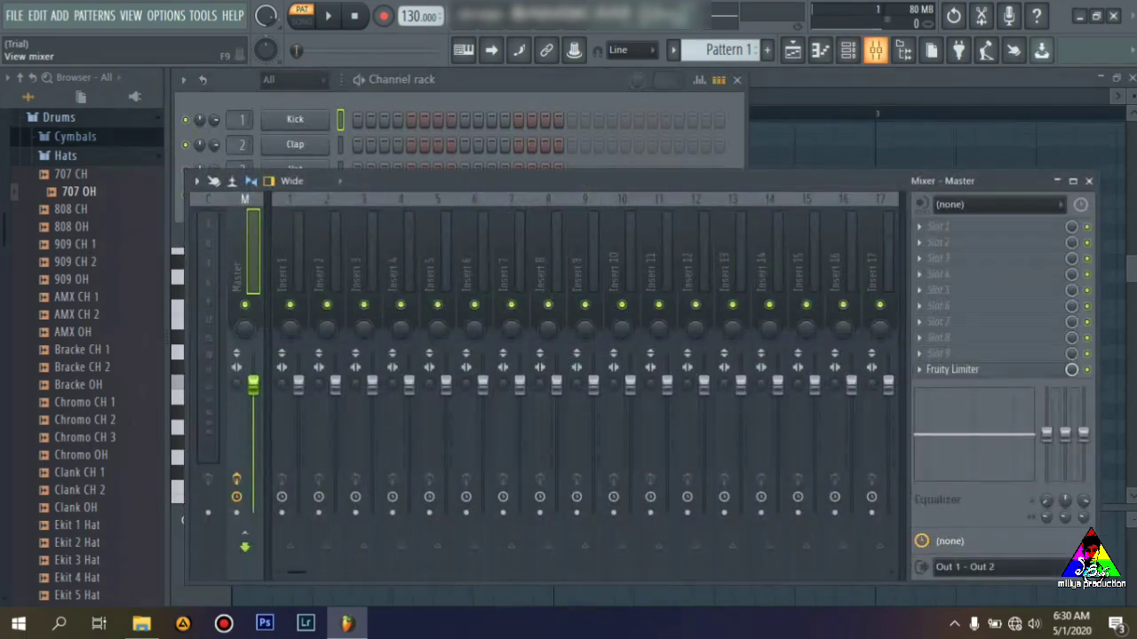
click(876, 50)
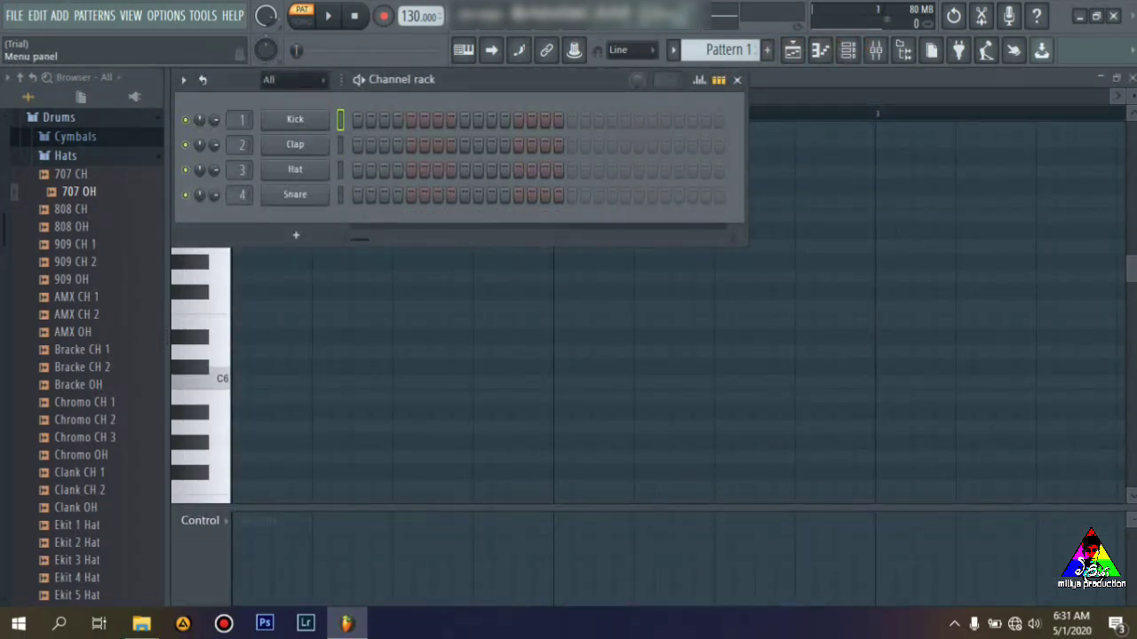
Change the project's time signature to 6/8 with numerator 6 and denominator 8, and close the settings
click(14, 15)
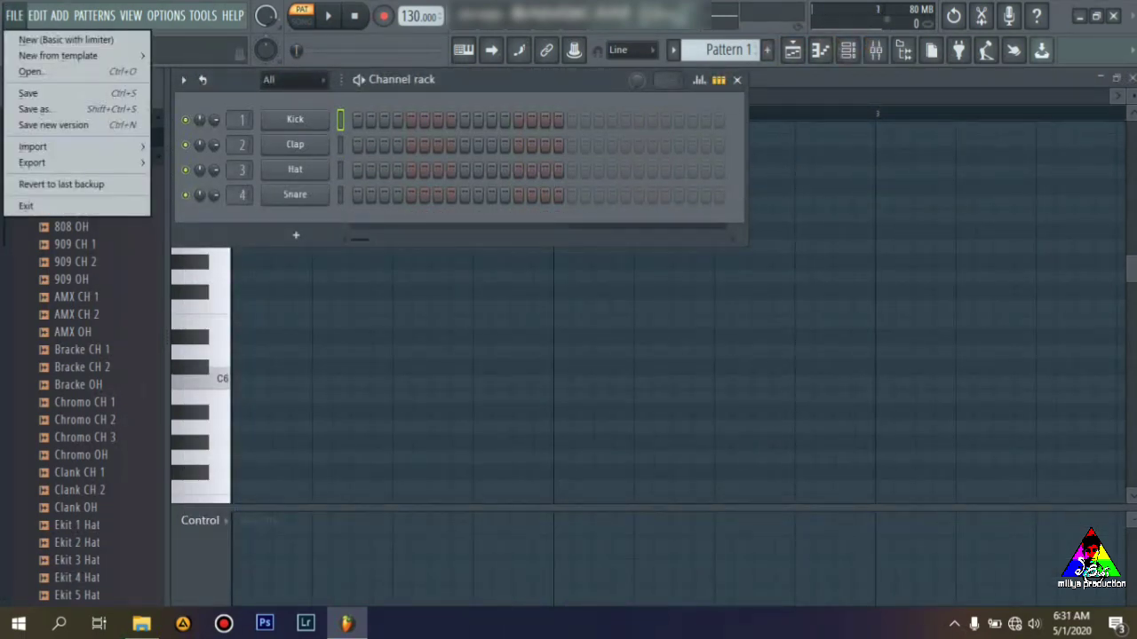
mouse_move(38, 15)
mouse_move(166, 15)
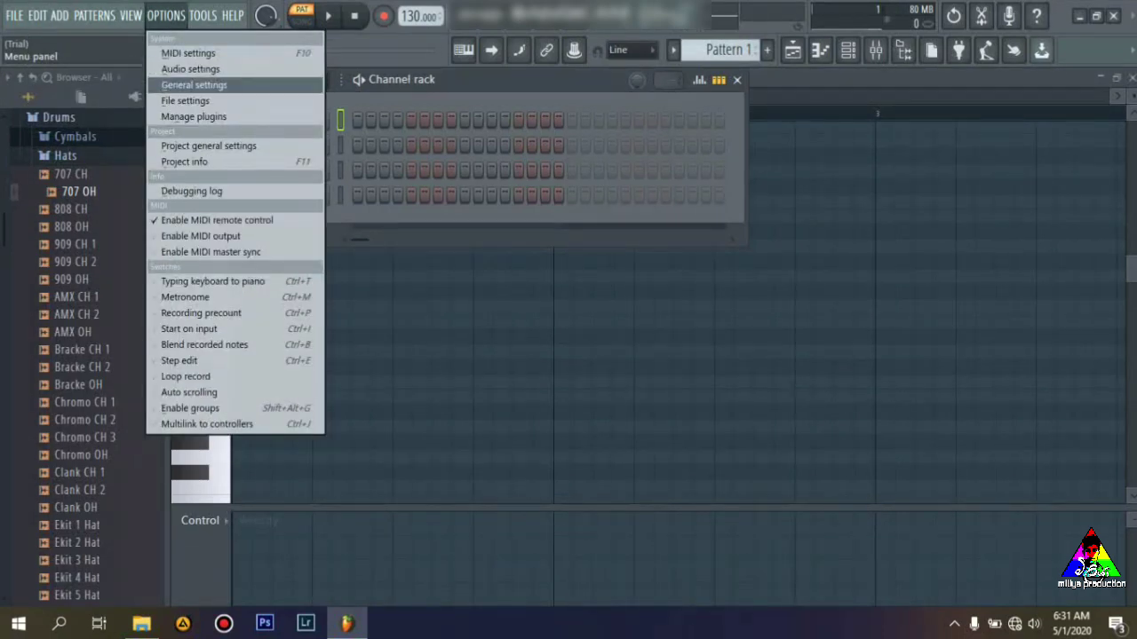
click(186, 100)
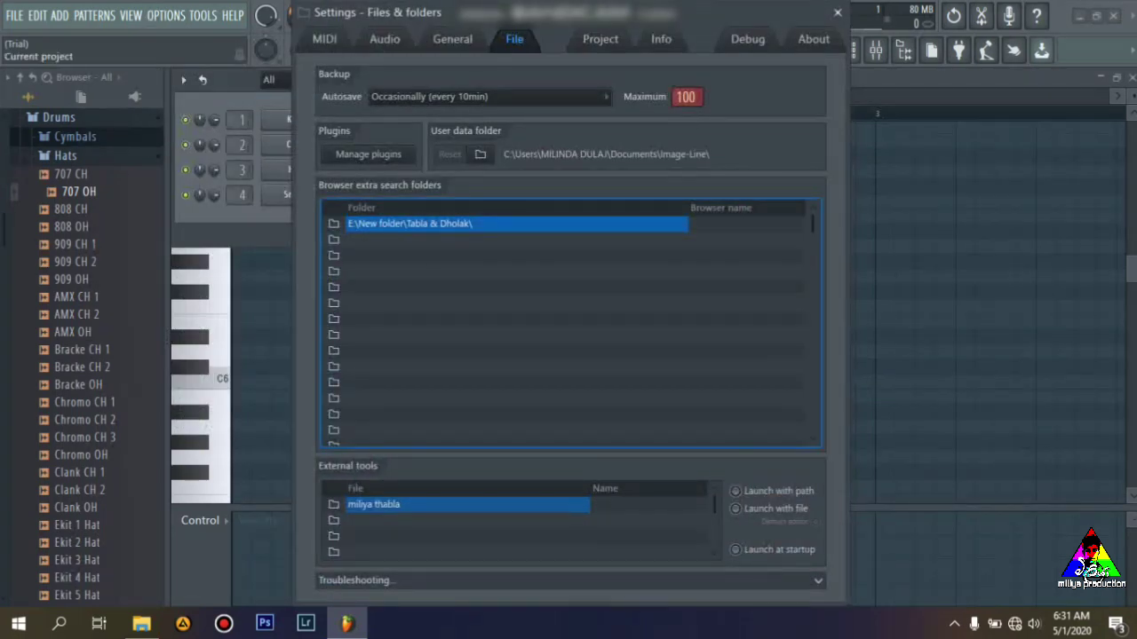
click(600, 39)
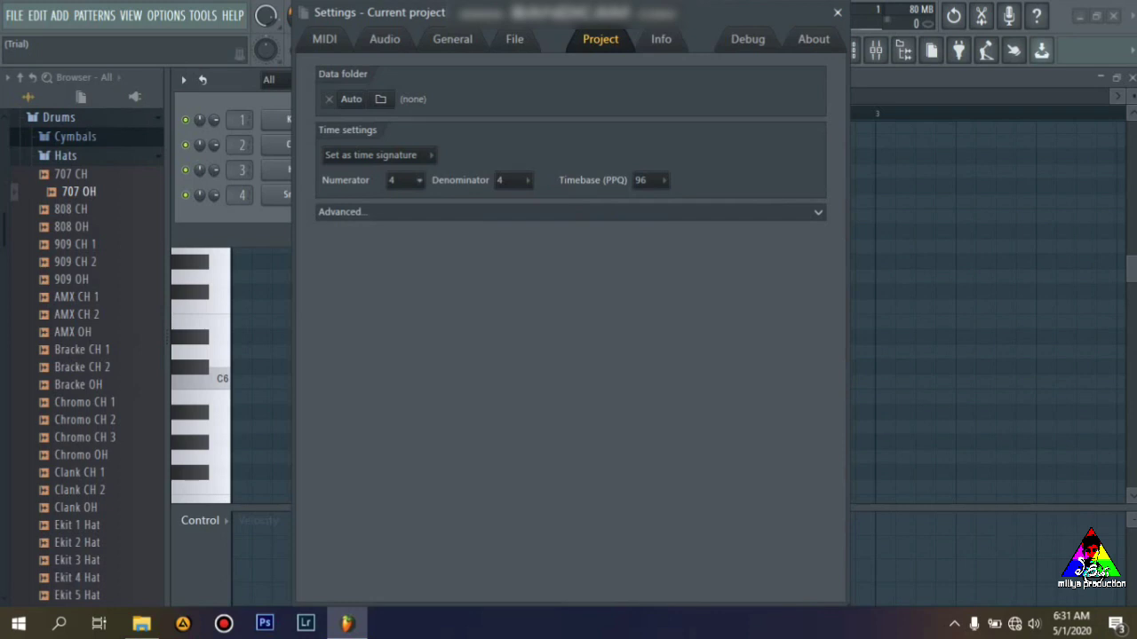
click(406, 180)
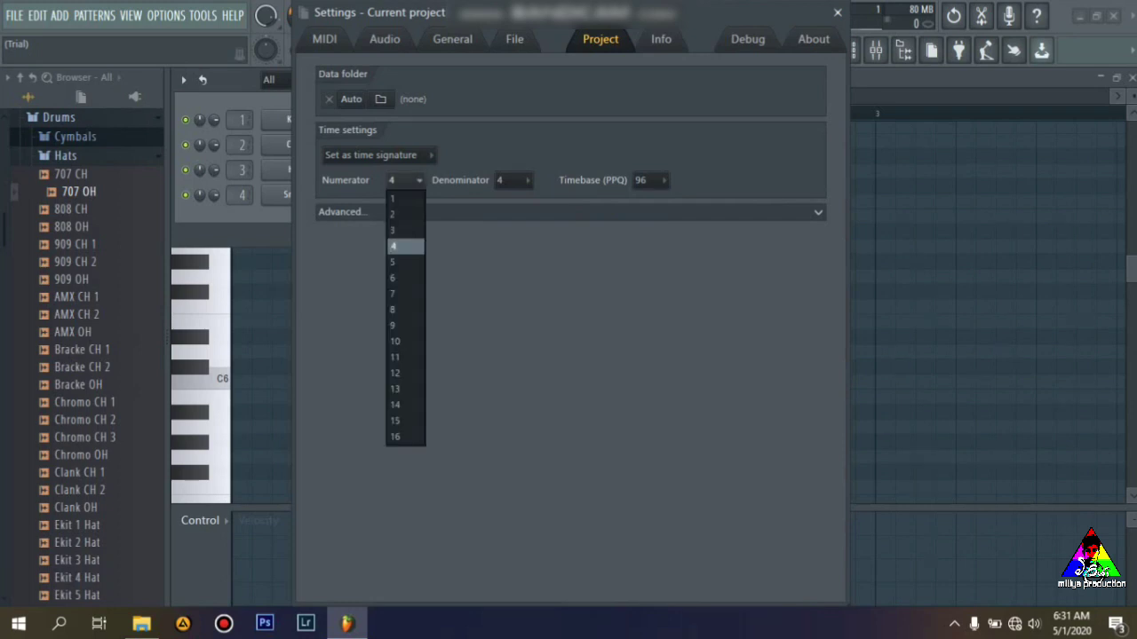
click(404, 262)
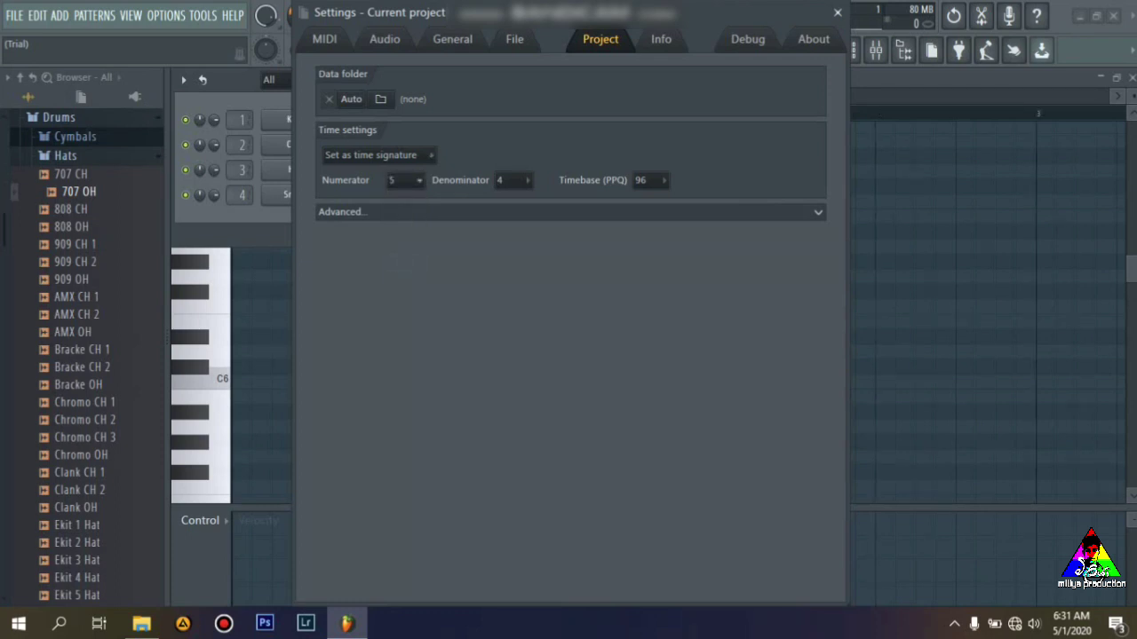
click(406, 180)
click(405, 278)
click(503, 180)
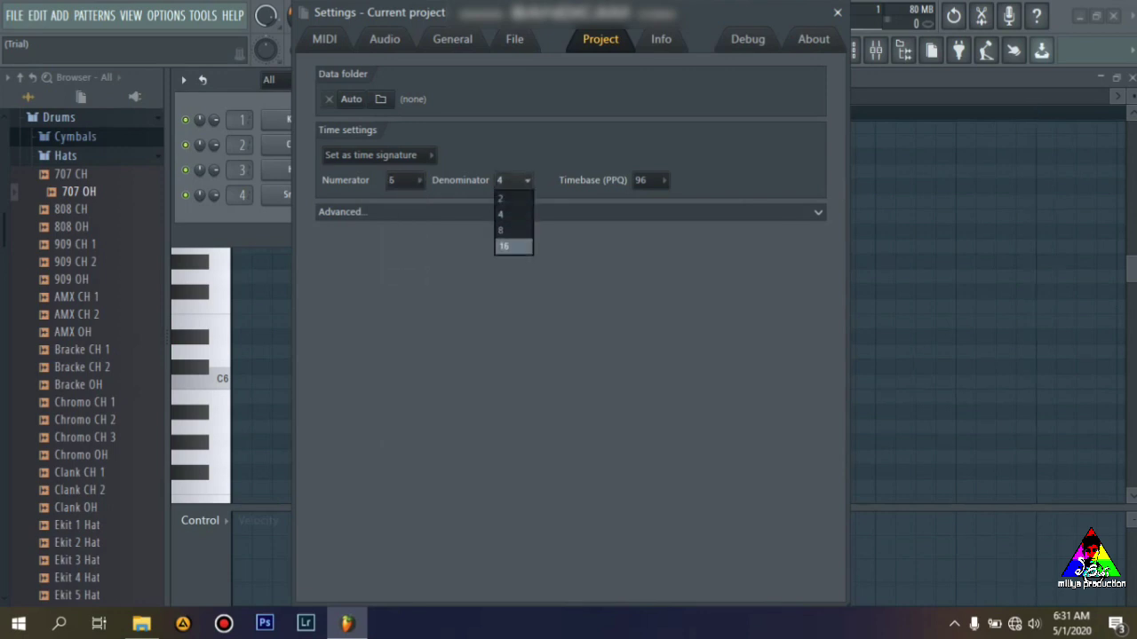
click(510, 230)
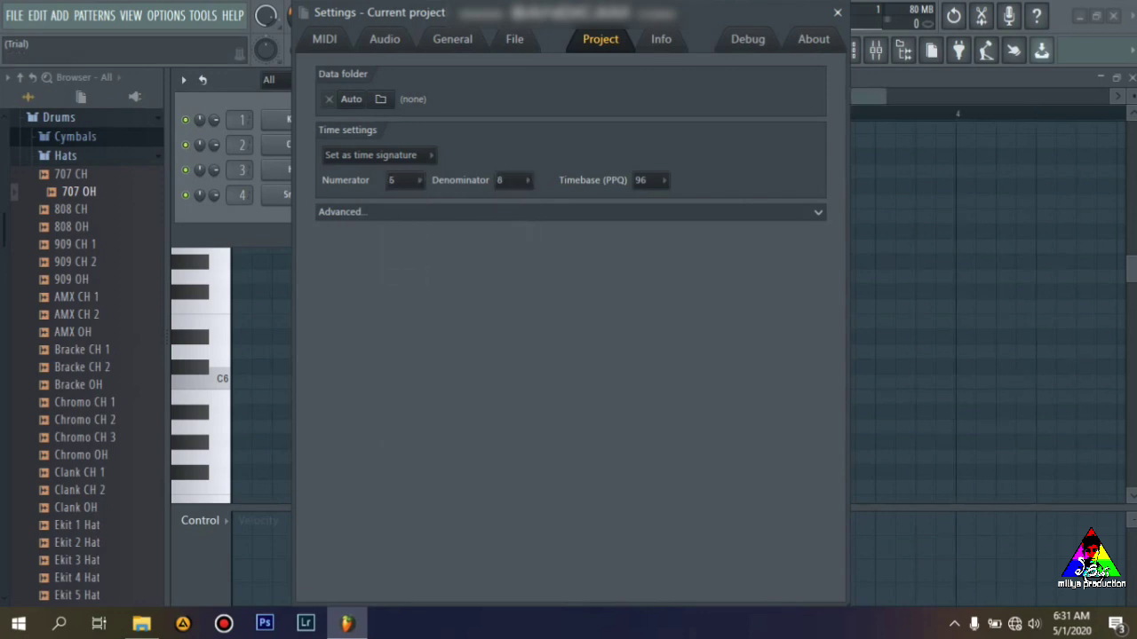
click(837, 11)
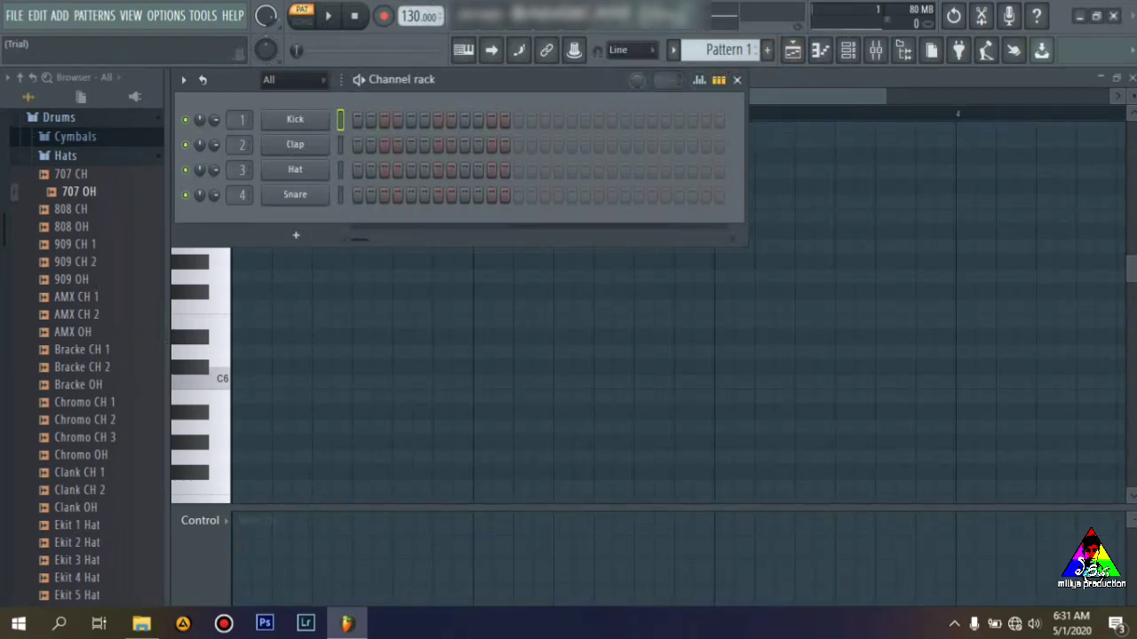
Close the channel rack and place trial A6 and B6 notes in bar 2 of the Kick piano roll, removing both again
mouse_move(533, 80)
mouse_down()
mouse_move(533, 194)
mouse_move(524, 90)
mouse_up()
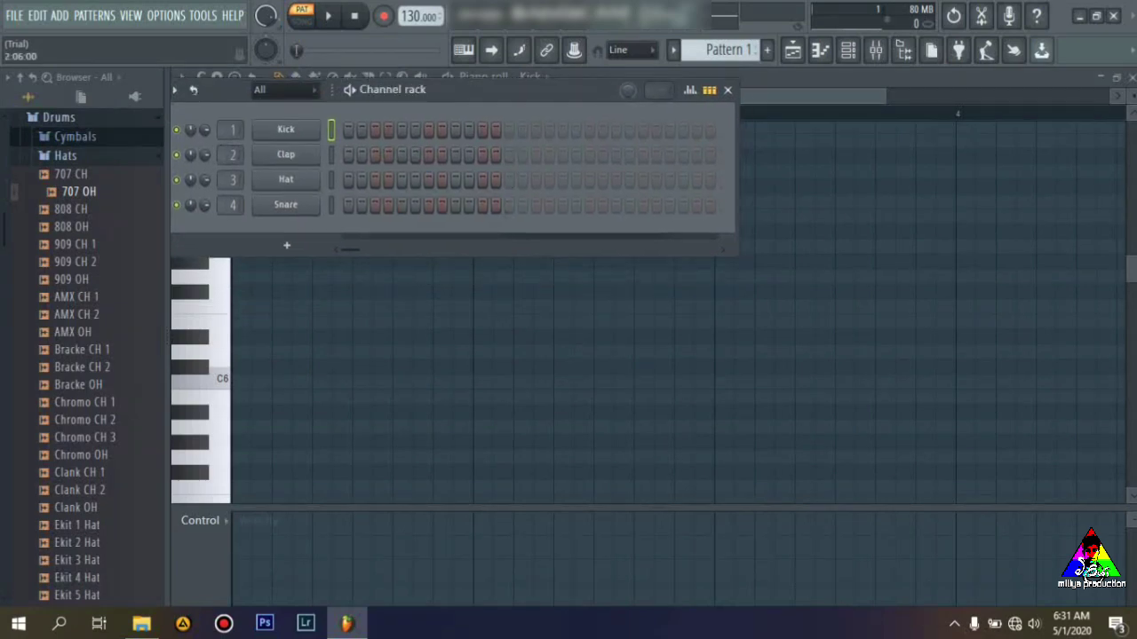
click(727, 89)
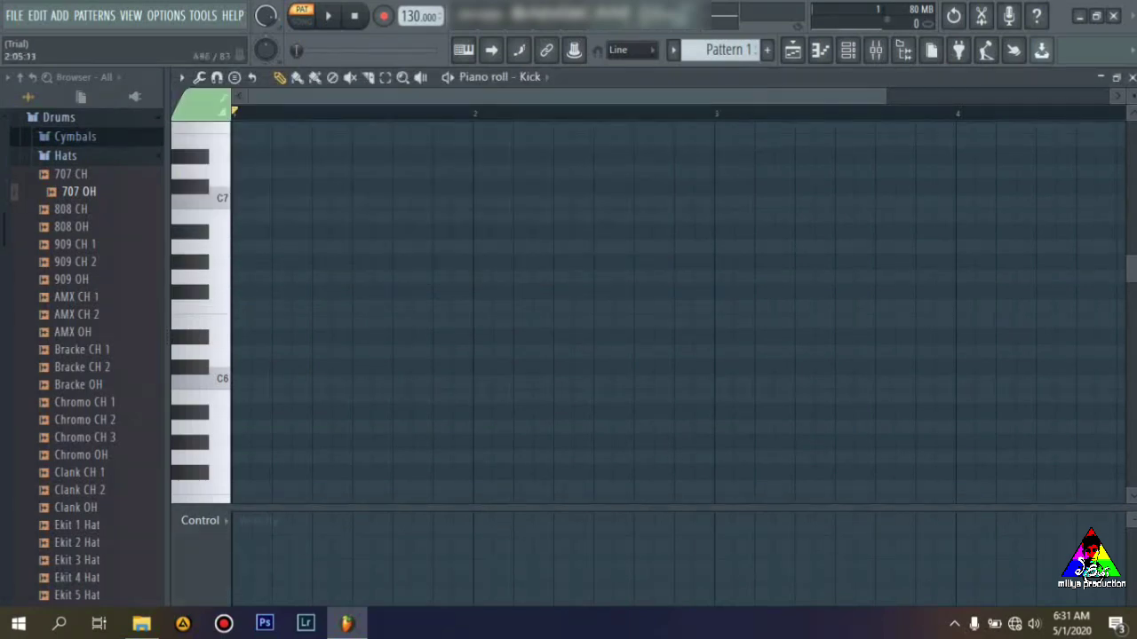
click(568, 246)
click(568, 216)
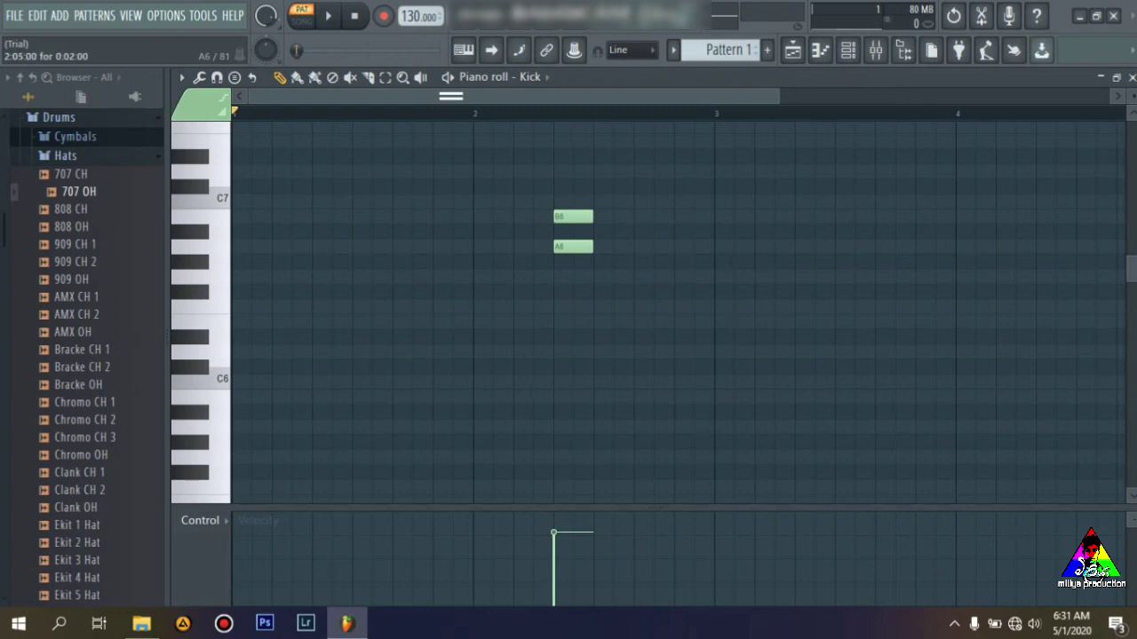
right_click(575, 246)
right_click(575, 216)
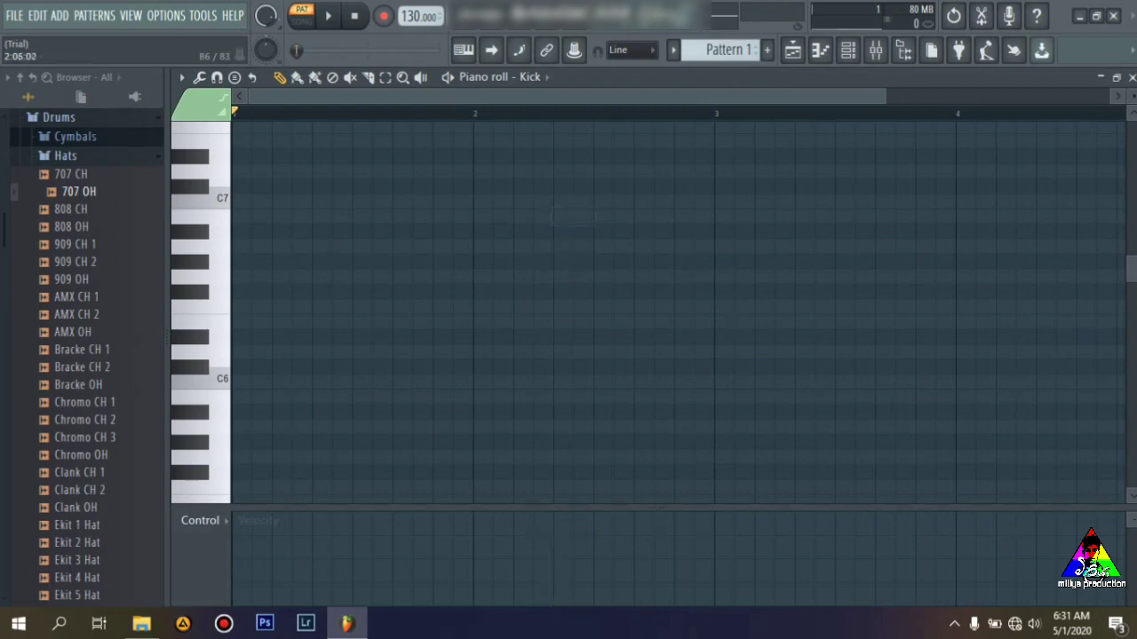
Close the piano roll and playlist and bring back the channel rack on its own
click(1131, 77)
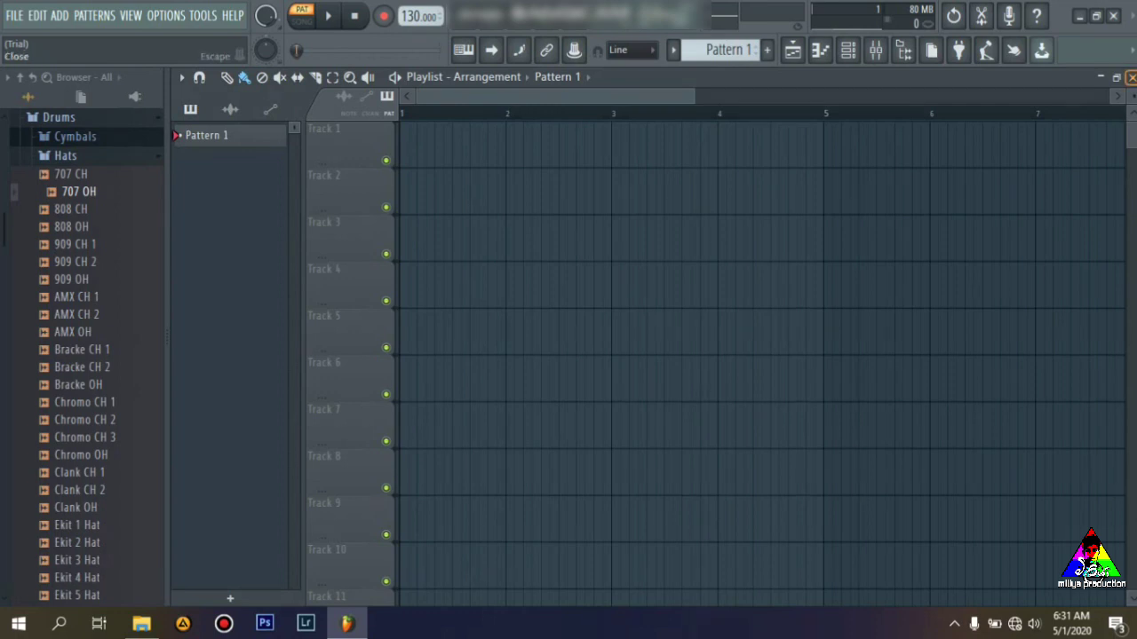
click(1131, 77)
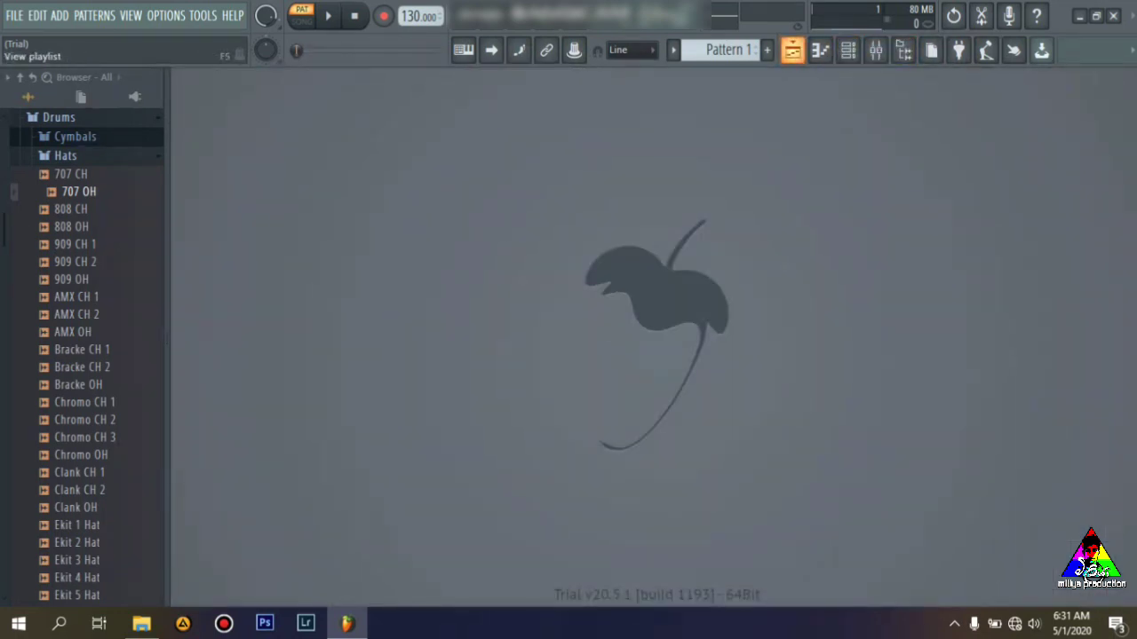
click(791, 50)
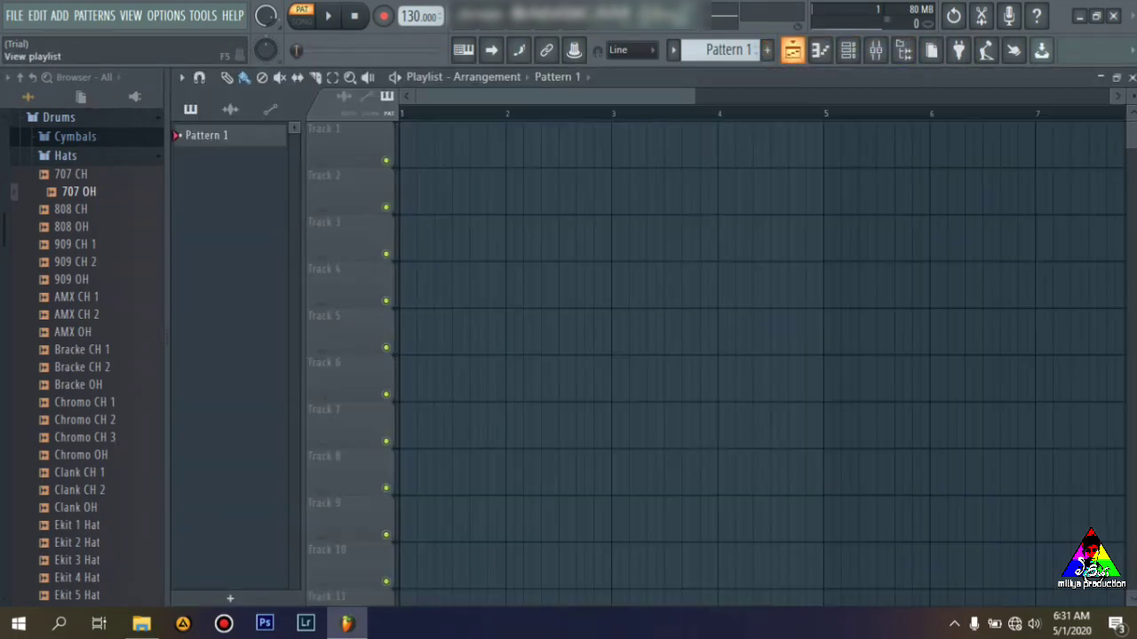
click(792, 49)
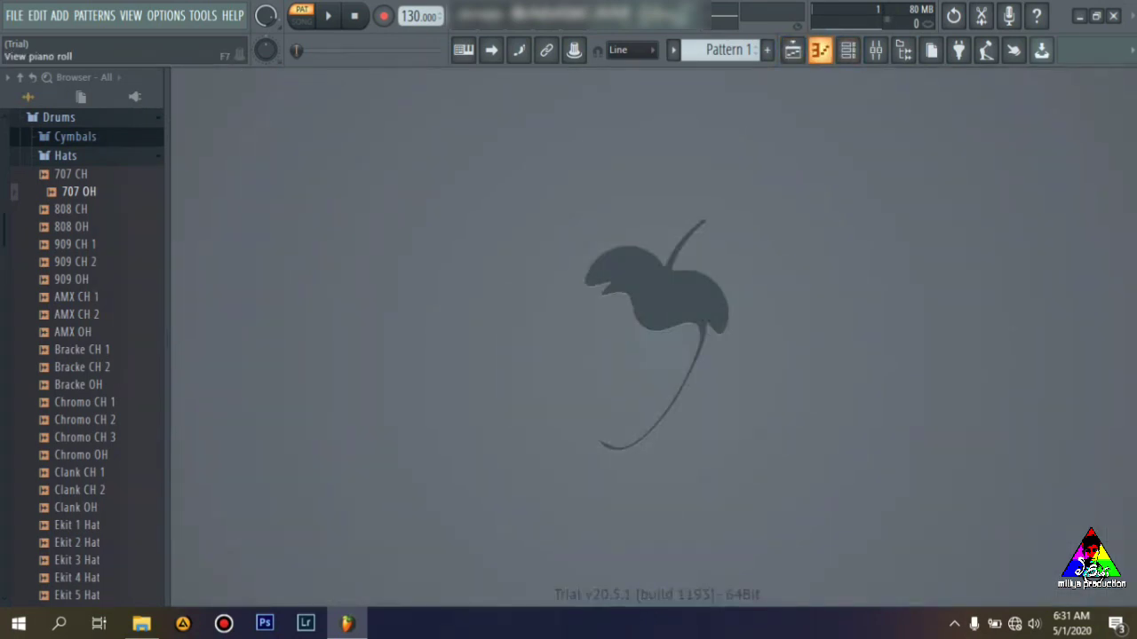
click(847, 50)
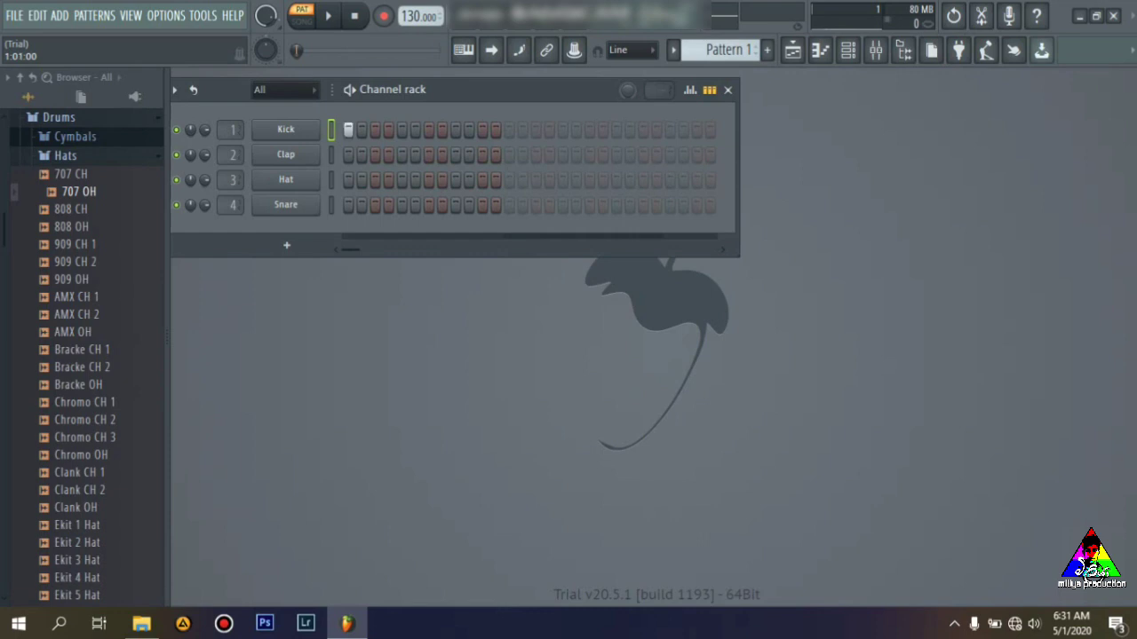
Play the pattern with kicks on steps 1 and 10 and set the tempo to 335 BPM
key(space)
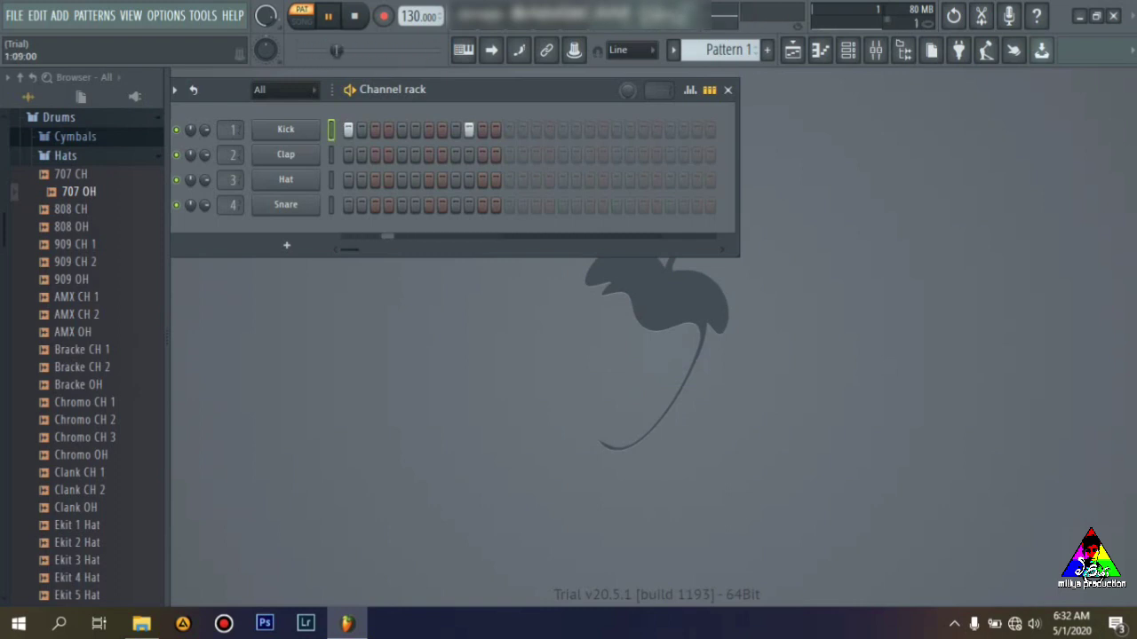
mouse_move(413, 16)
mouse_down()
mouse_move(413, 0)
mouse_move(413, 19)
mouse_up()
right_click(416, 19)
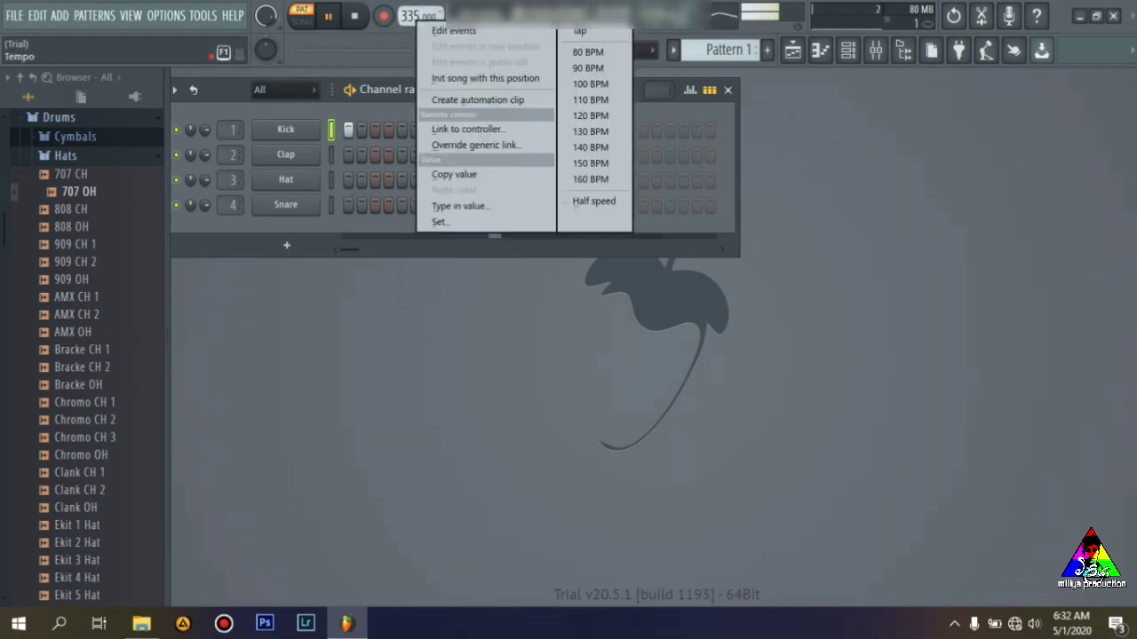
key(Escape)
Move the second kick to step 9, add kicks on steps 13 and 21, and stop playback
click(455, 130)
right_click(469, 130)
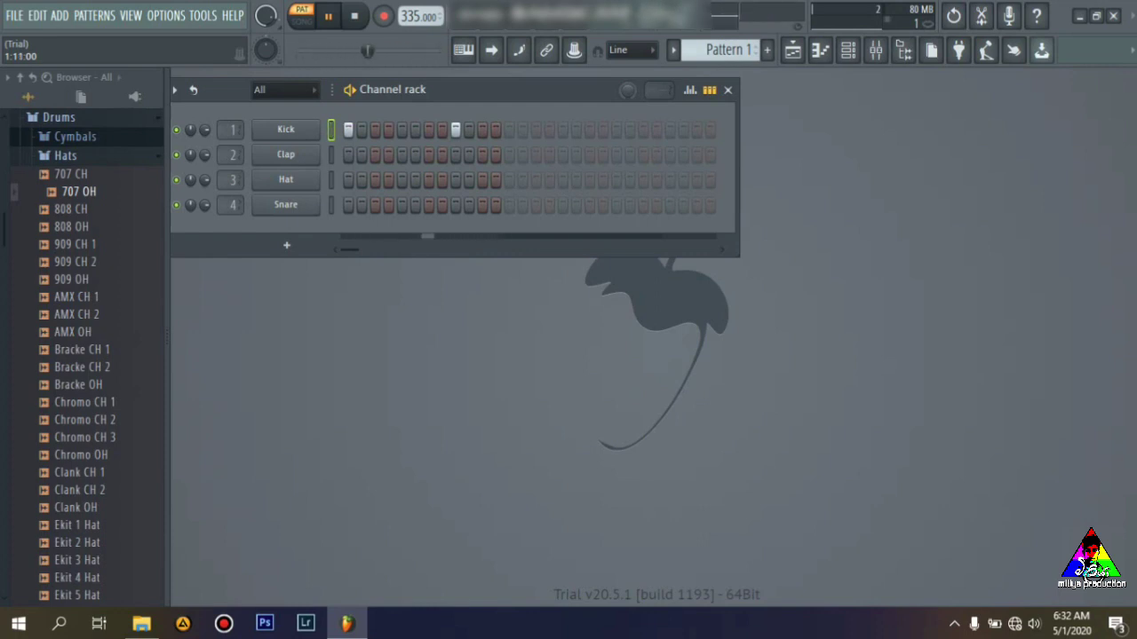
click(508, 131)
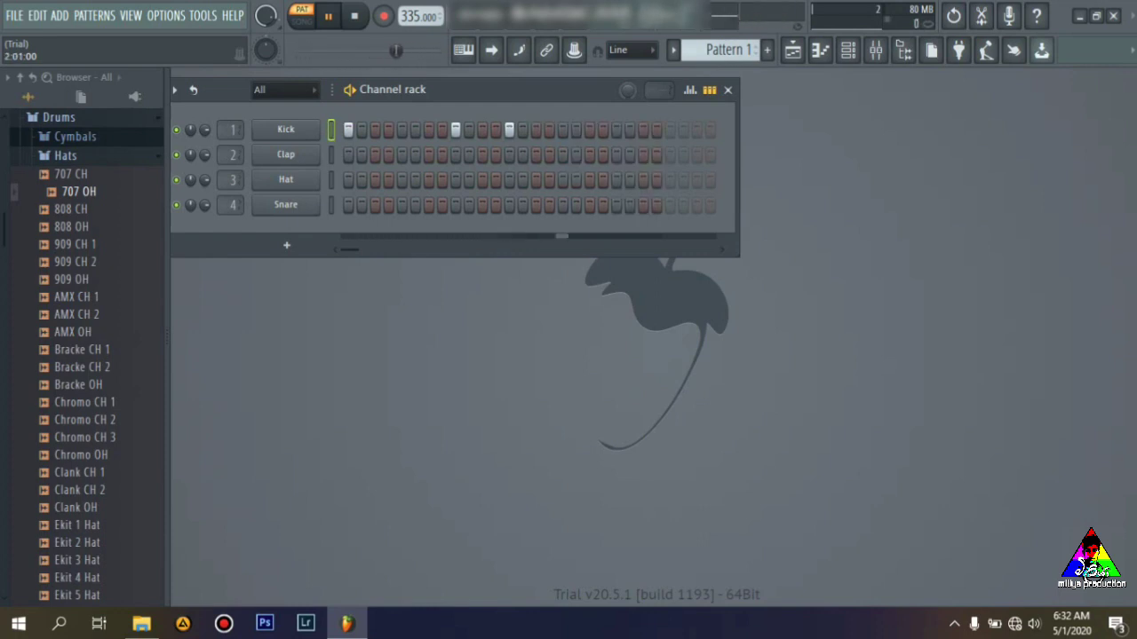
click(617, 130)
key(space)
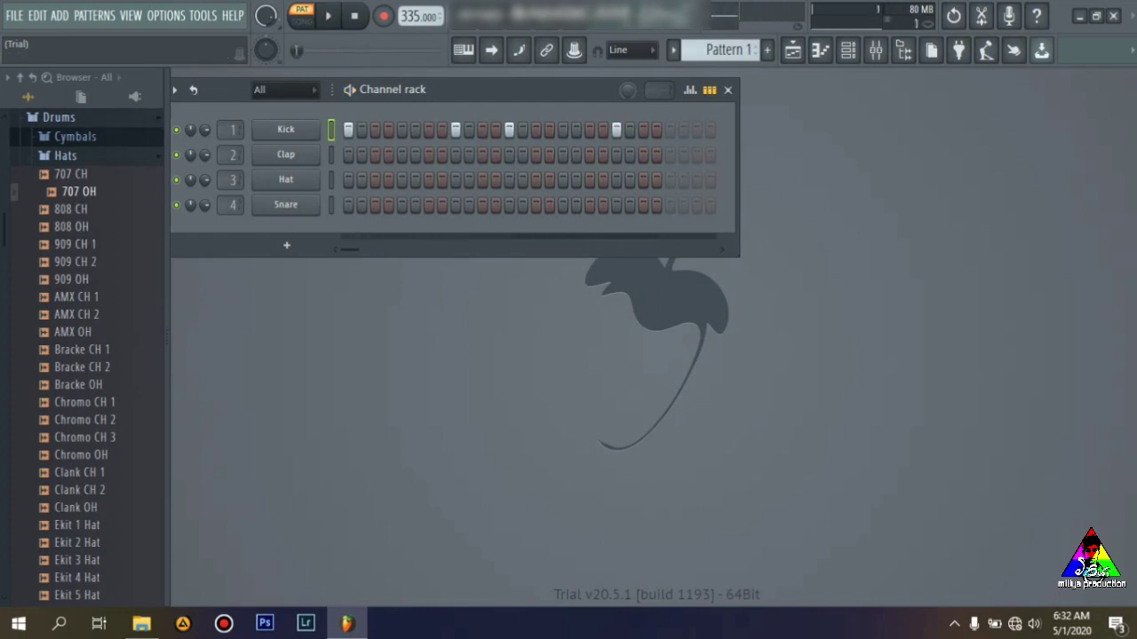
Audition the 707 and 808 hat samples and replace the Clap channel's sound with 808 CH
key(Down)
key(Down)
key(Up)
drag(78, 209, 286, 155)
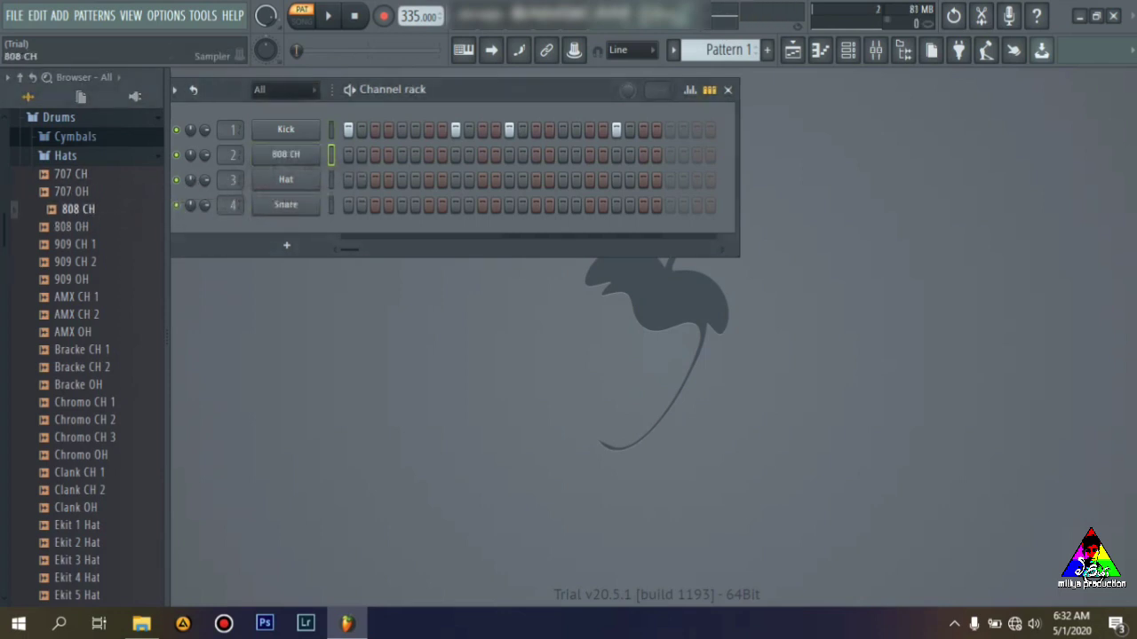
Fill the 808 CH channel on every 2 steps and play the pattern briefly
right_click(285, 155)
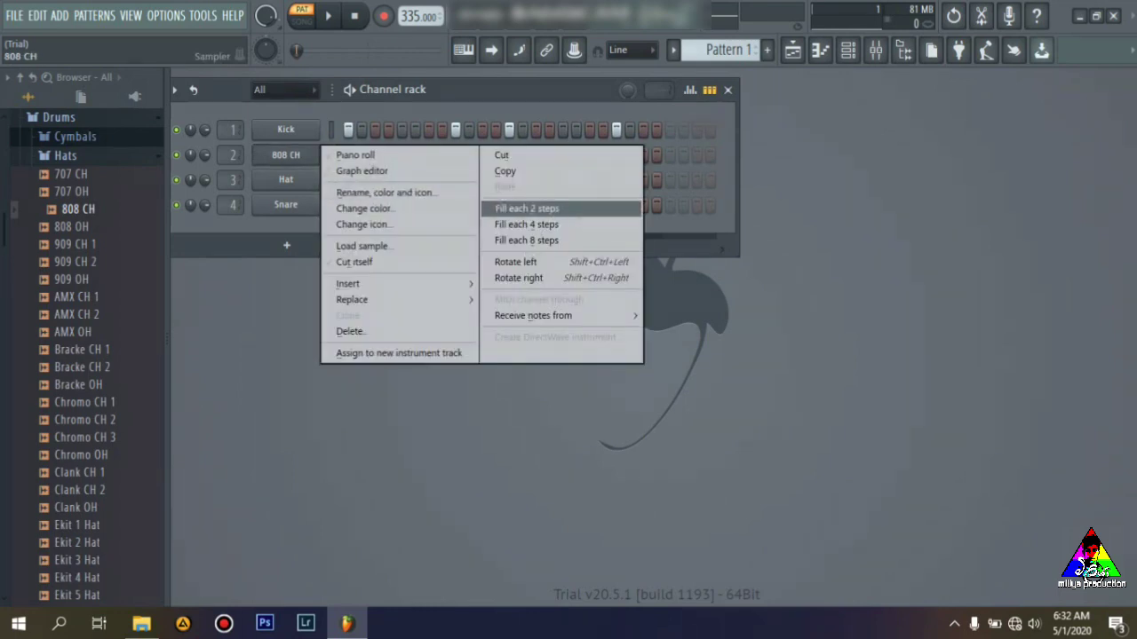
click(528, 208)
key(space)
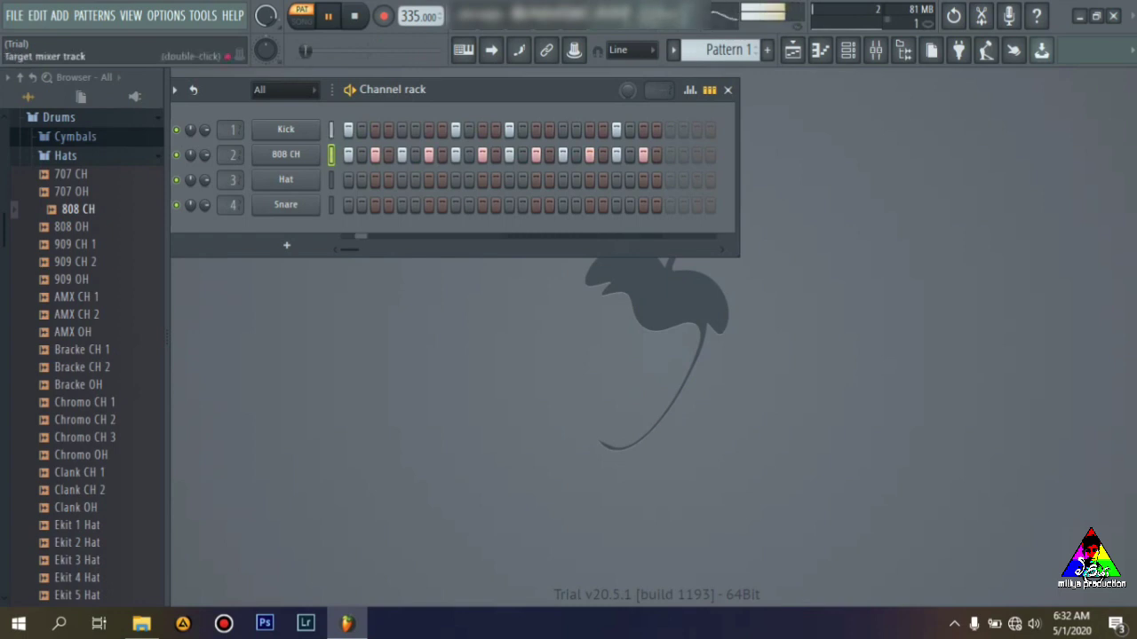
key(space)
Audition the 808 and 909 hat samples in the Hats folder, playing the pattern briefly for comparison
click(71, 226)
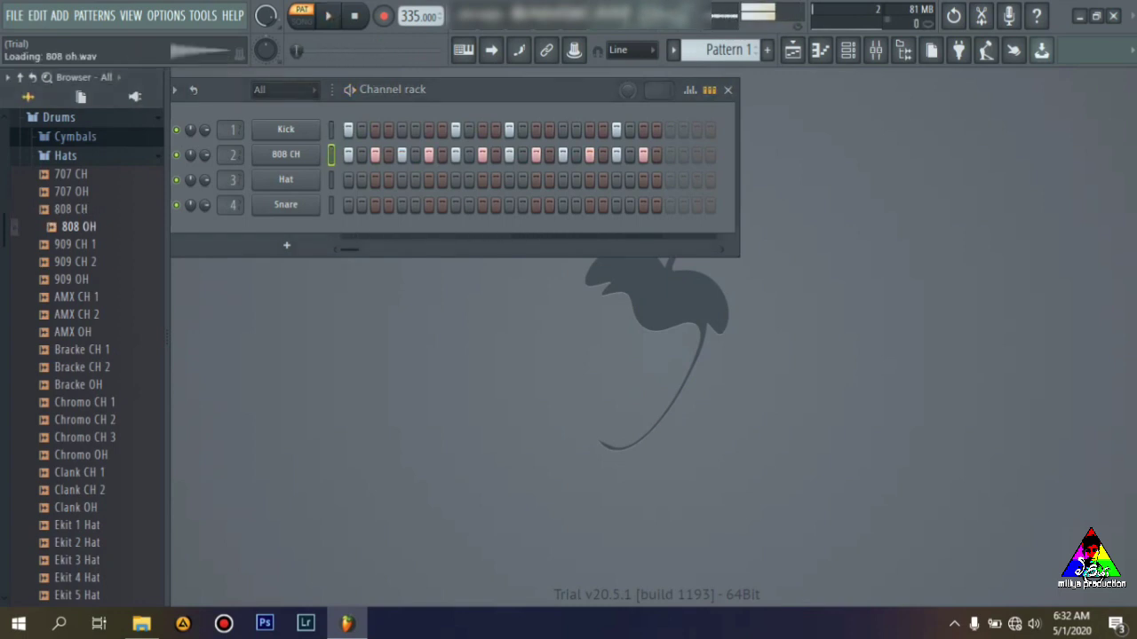
click(82, 244)
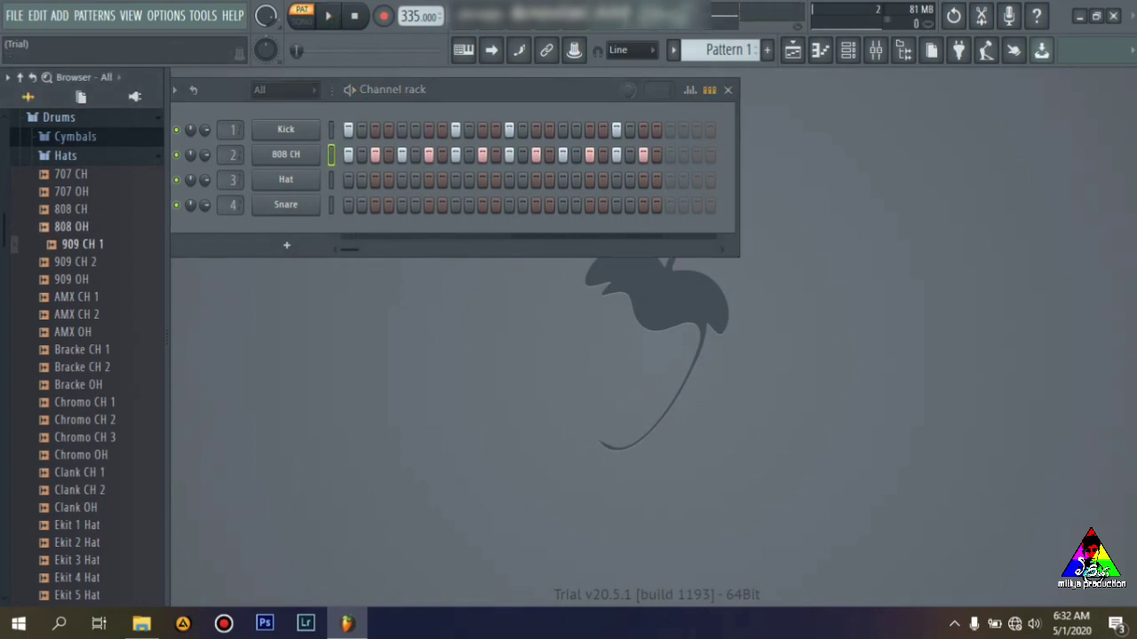
click(73, 226)
key(Down)
key(Down)
key(Up)
key(space)
key(space)
key(Down)
key(Down)
key(Down)
key(Down)
key(Up)
key(Up)
key(Up)
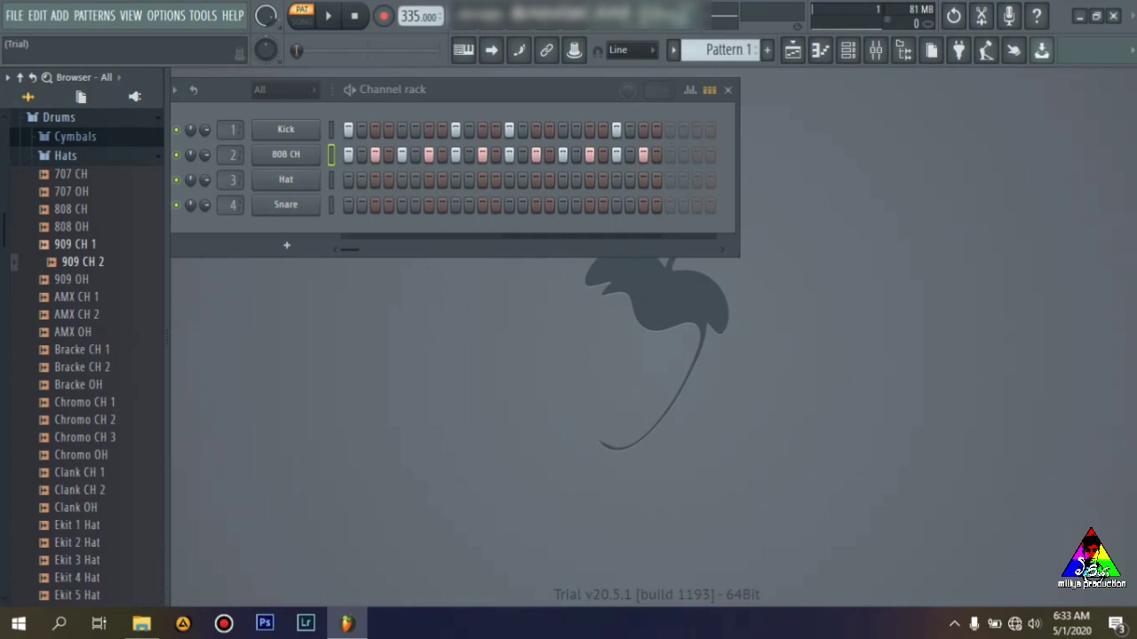
key(Up)
key(Up)
key(Down)
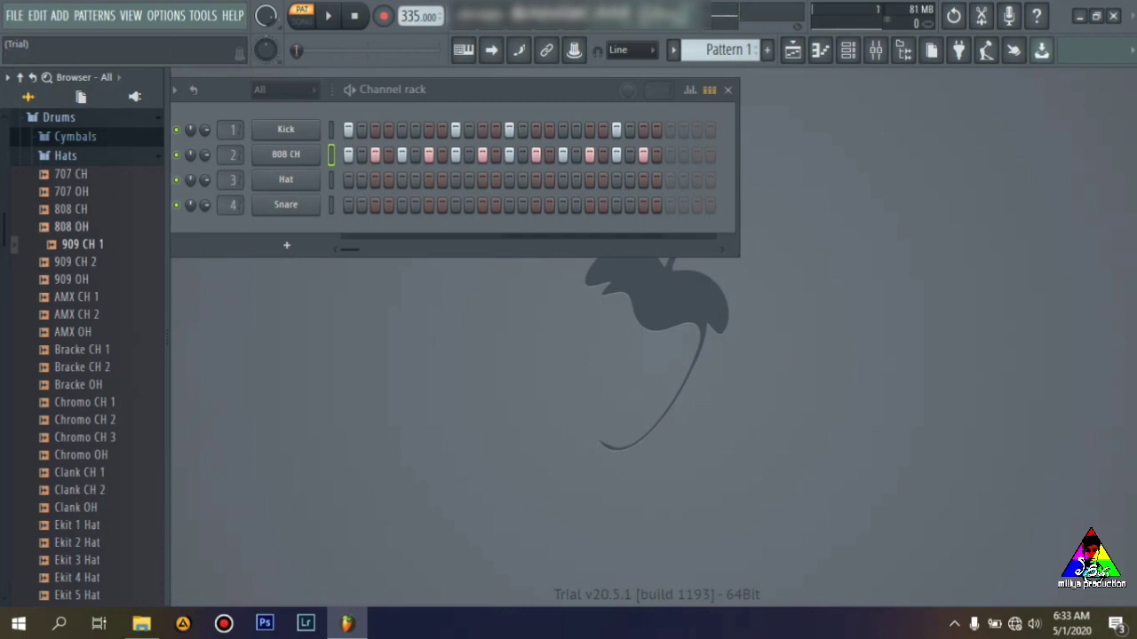
key(Up)
key(Down)
key(Up)
Replace the Hat channel's sound with 909 OH and the Snare channel's sound with 909 CH 2
key(Down)
key(Down)
key(Down)
drag(78, 279, 280, 181)
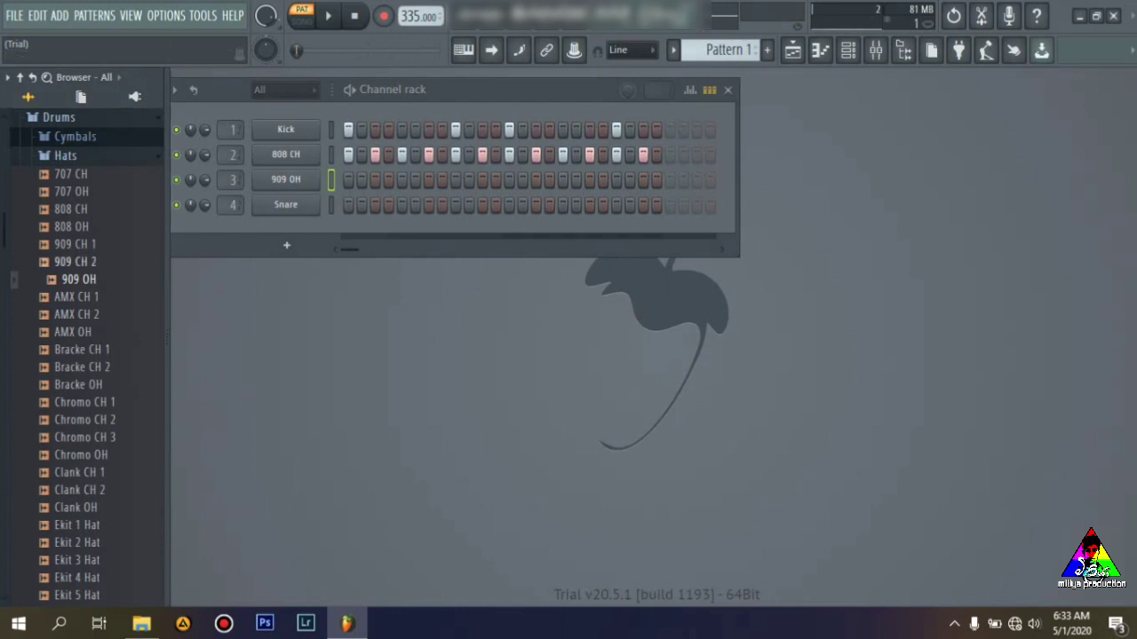
key(Up)
drag(83, 261, 286, 205)
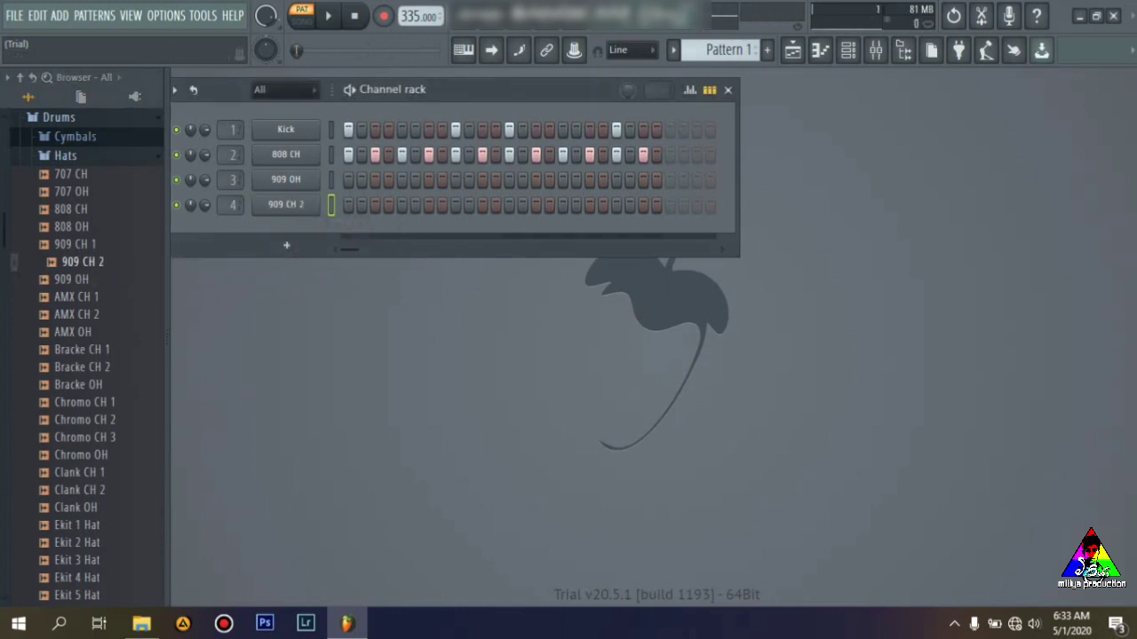
Look through the Kits folder of the drum packs and play the pattern briefly
click(66, 156)
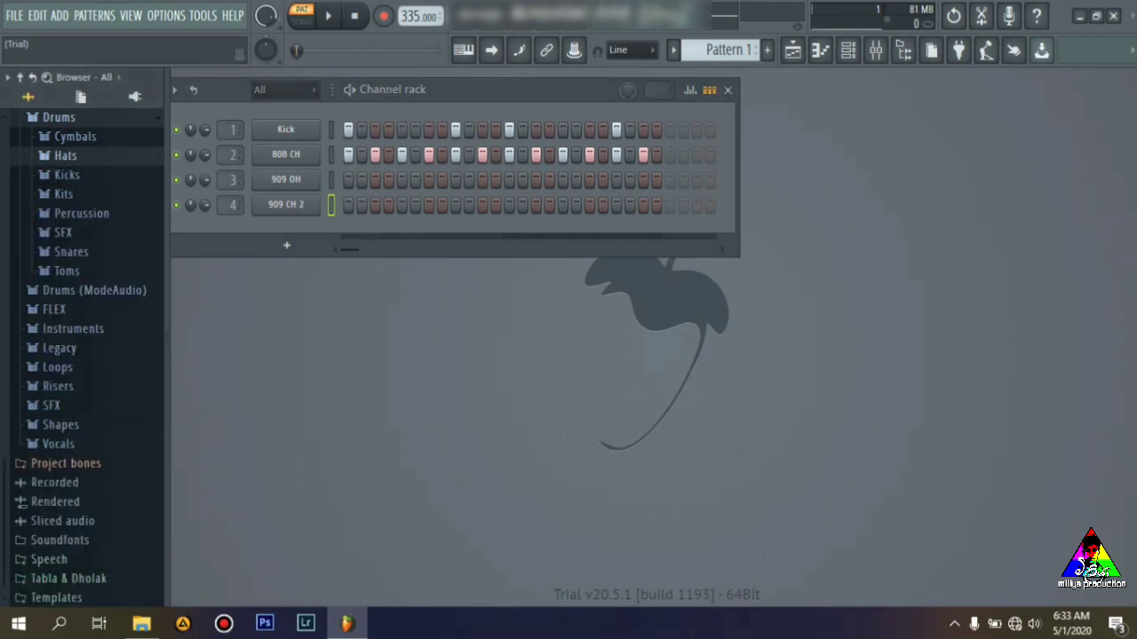
click(64, 194)
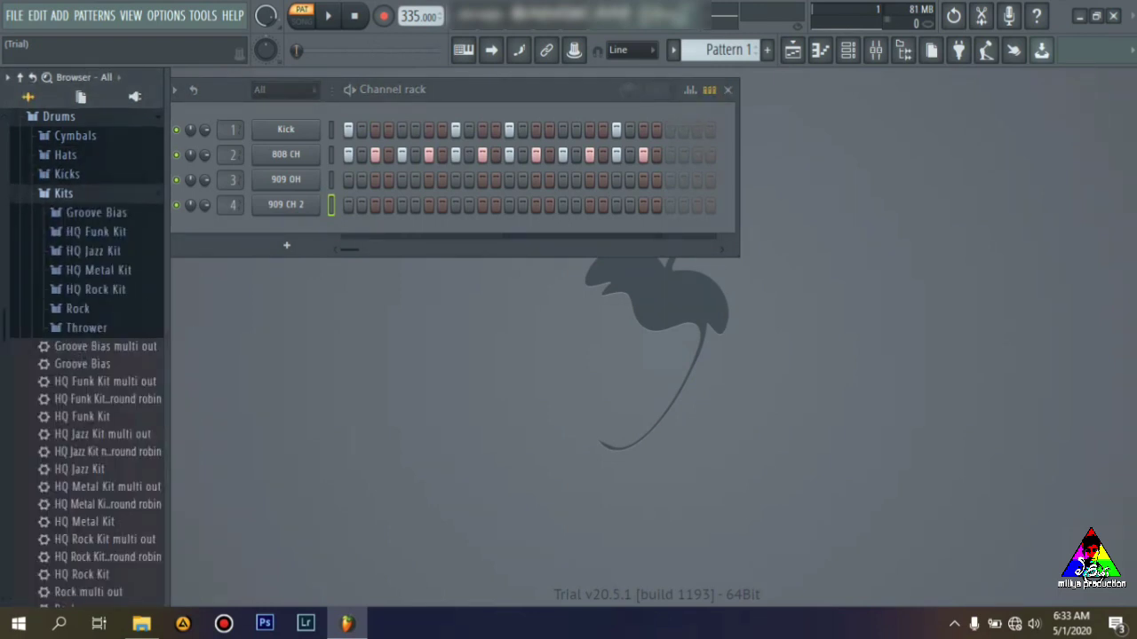
key(space)
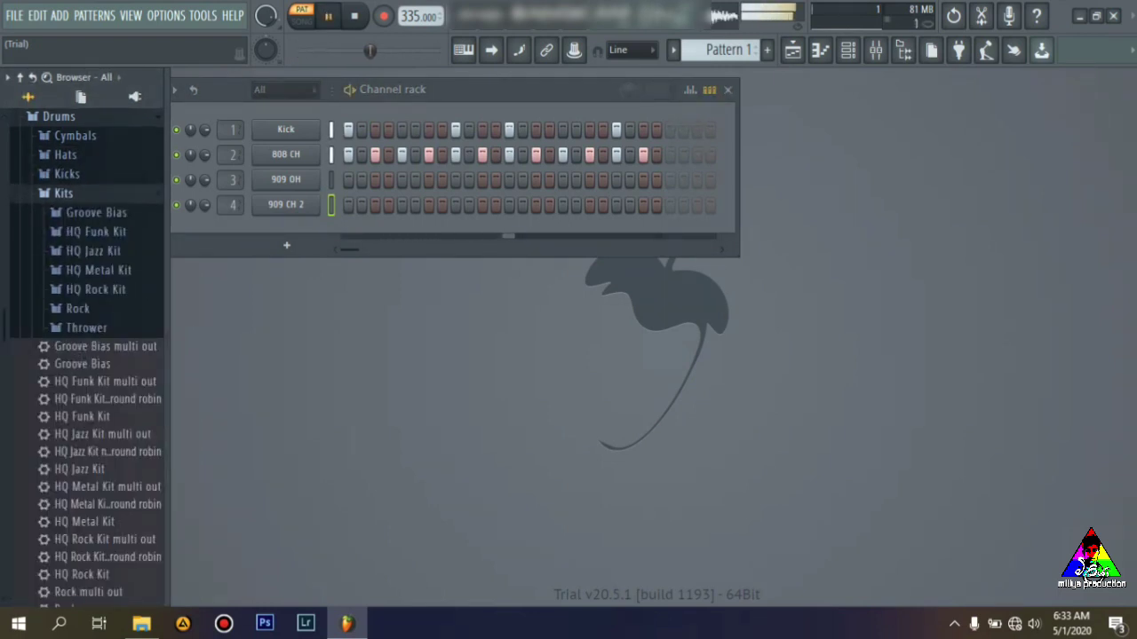
click(64, 193)
key(space)
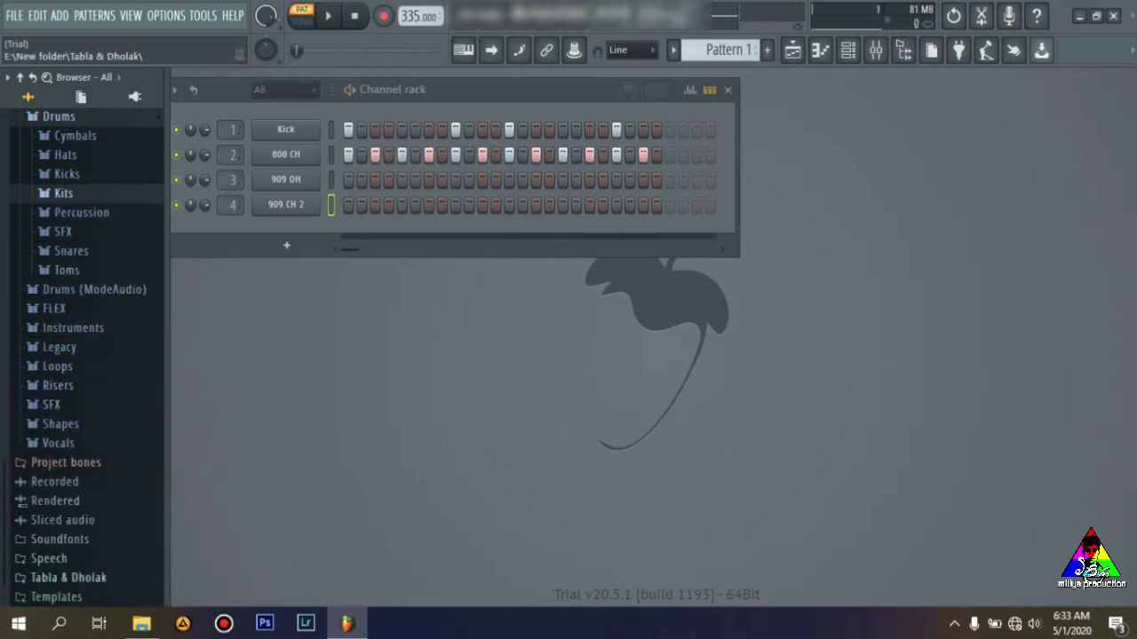
Audition samples in the Tabla & Dholak folder and add APND.TBL14 as a new channel below 909 CH 2
click(69, 578)
click(71, 583)
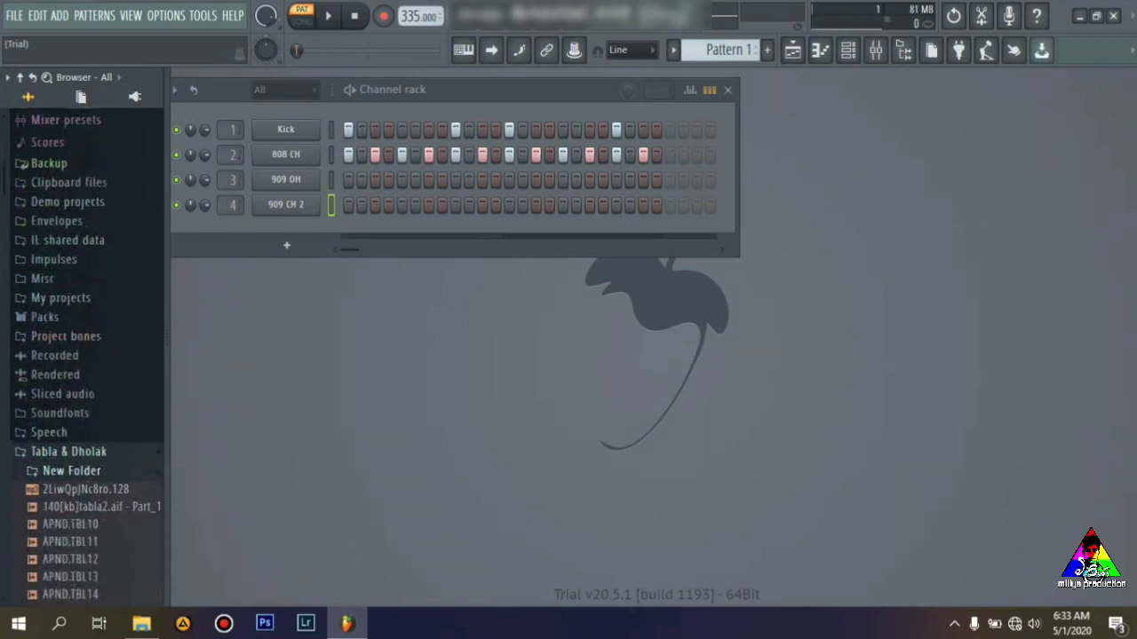
click(78, 507)
key(Up)
key(Up)
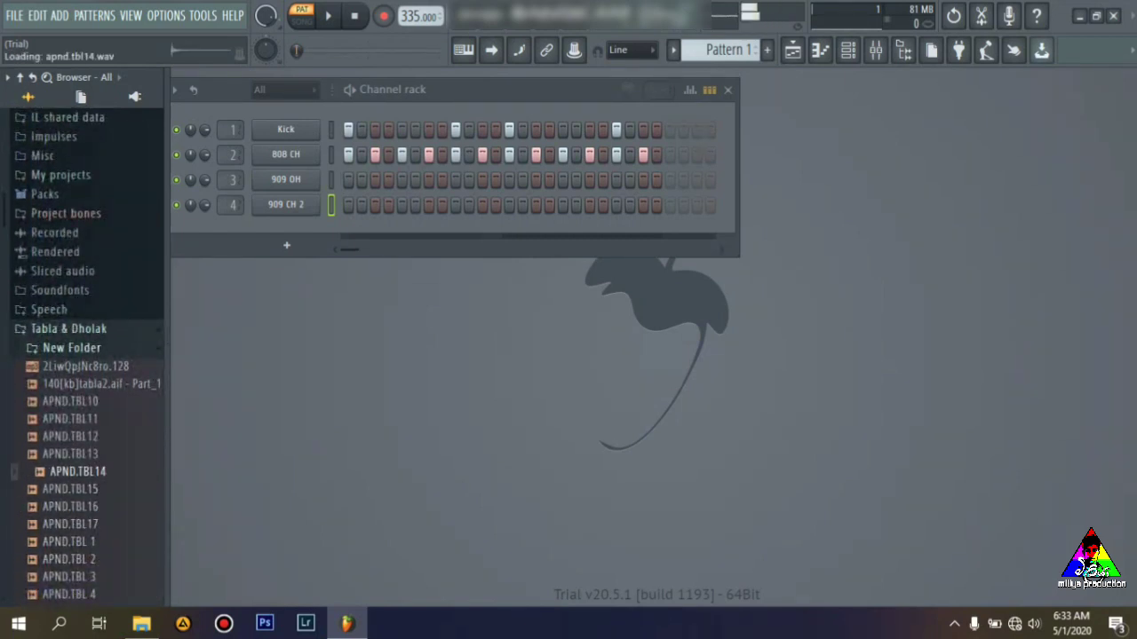
drag(77, 471, 248, 272)
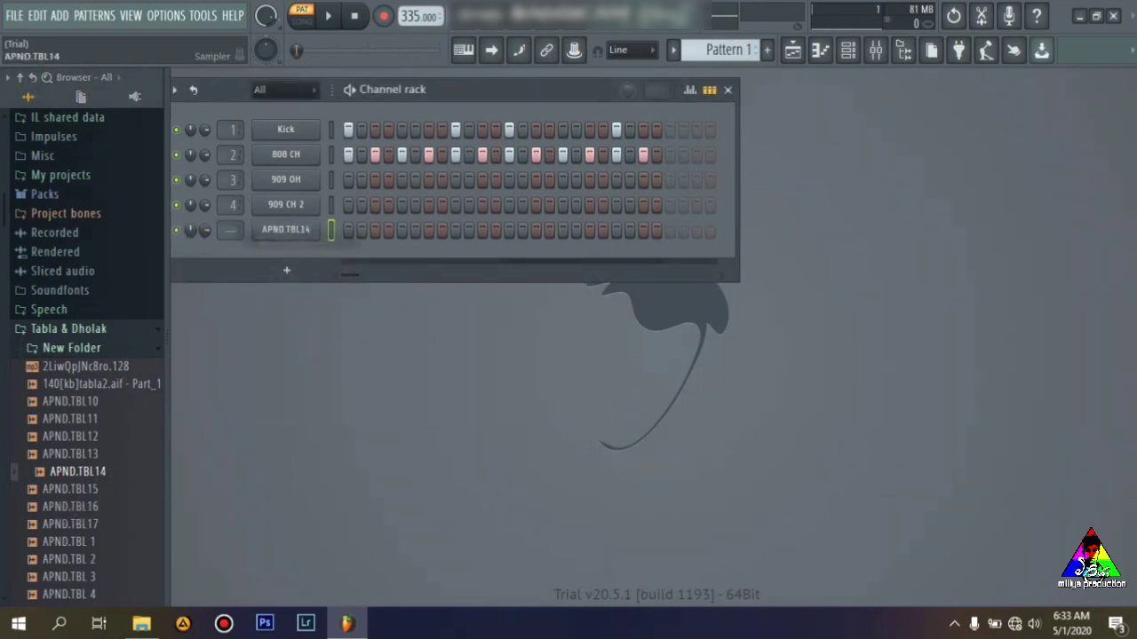
Start playback, open the APND.TBL14 channel's piano roll, and draw a one-step C5 note on step 2
right_click(302, 229)
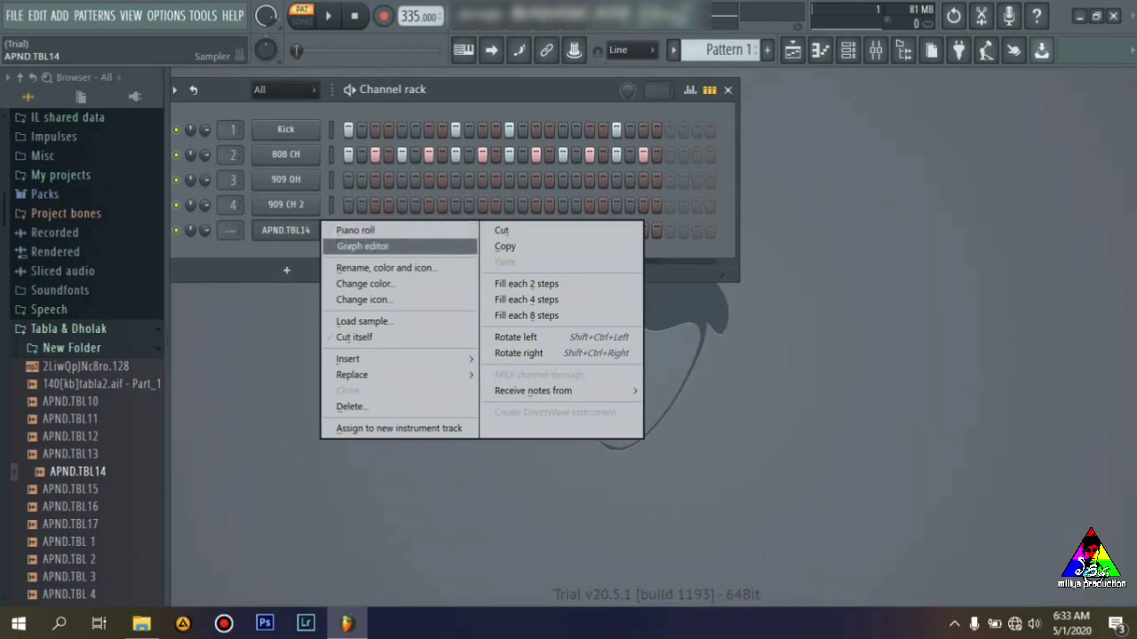
key(Escape)
key(space)
right_click(267, 229)
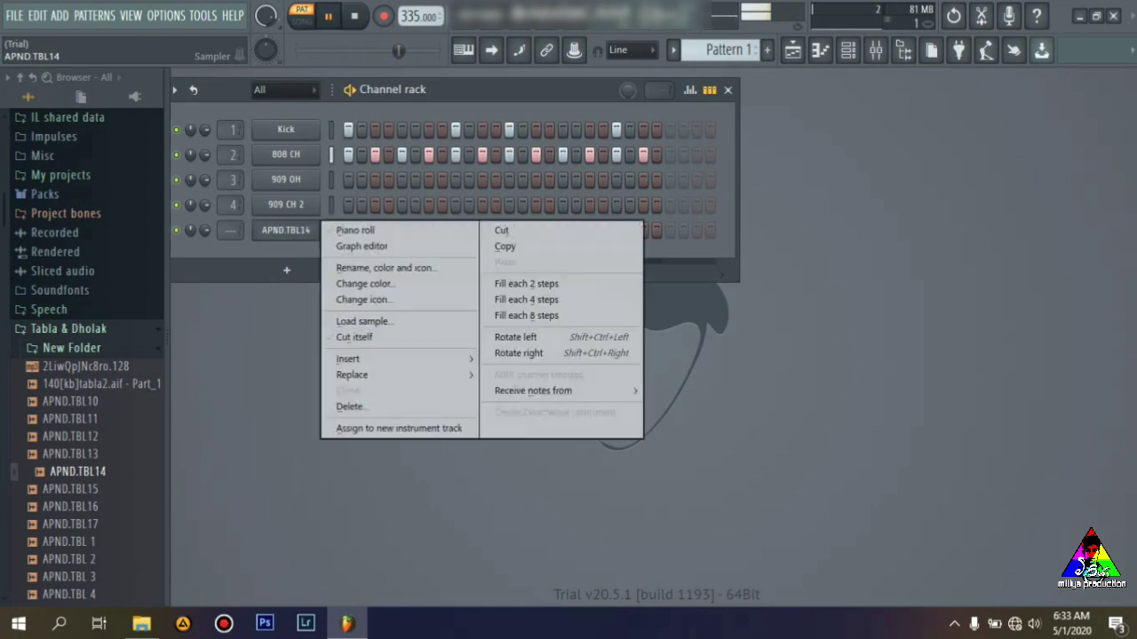
click(302, 227)
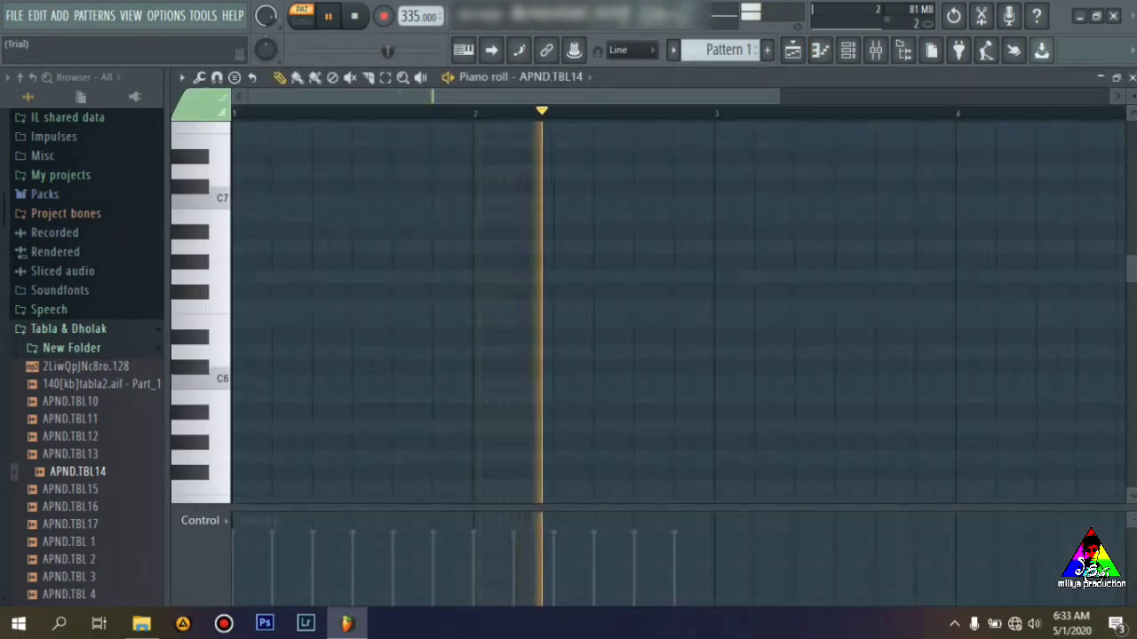
click(260, 337)
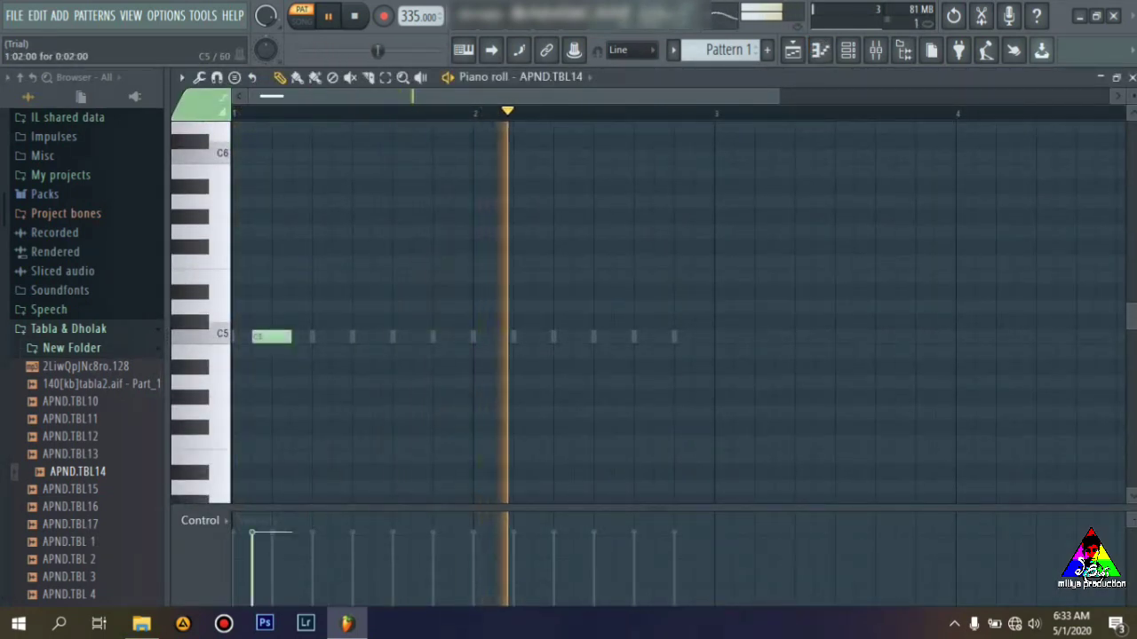
drag(289, 337, 271, 336)
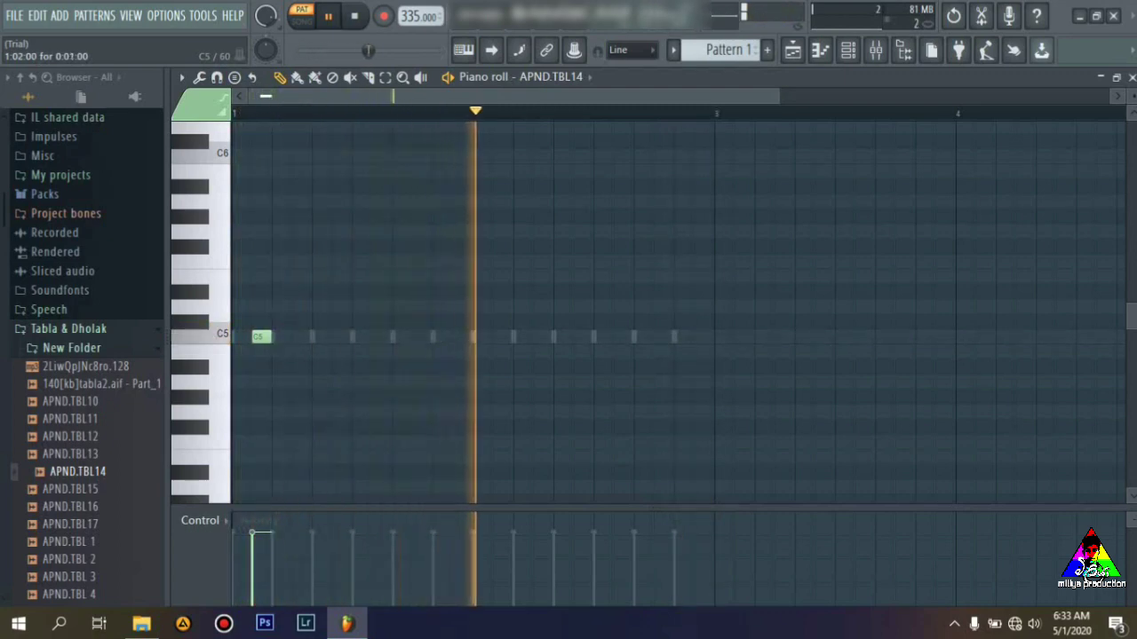
Replace the C5 note on step 2 with one-step C5 notes on steps 3 and 5
click(298, 337)
right_click(261, 337)
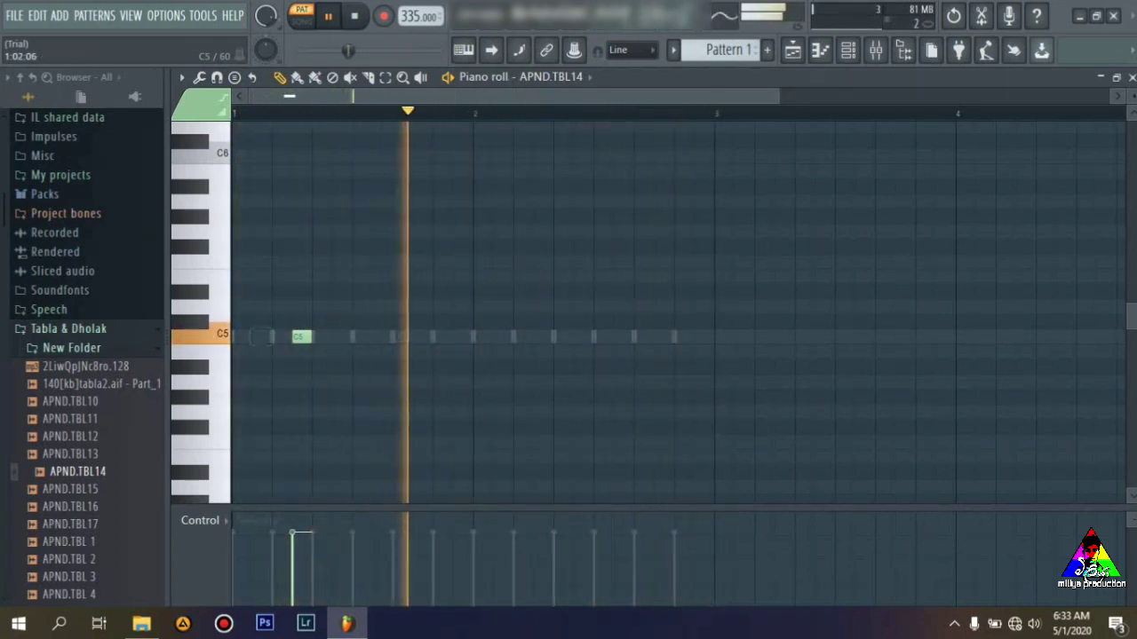
click(280, 336)
right_click(302, 336)
click(320, 336)
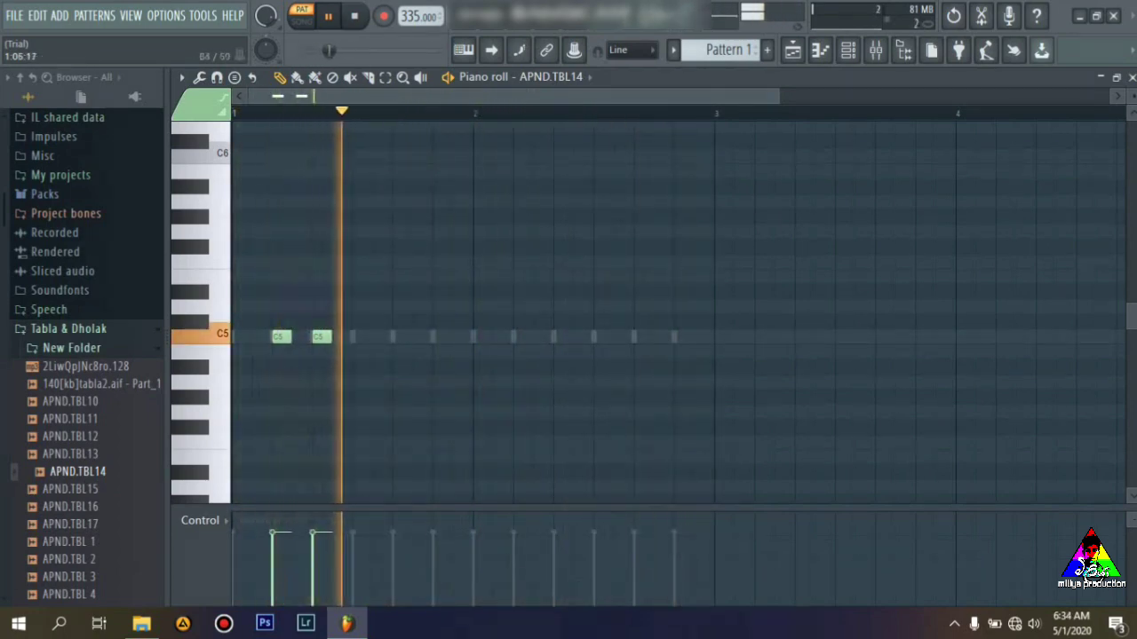
Add one-step C5 notes on steps 9, 11, 15, 17, 21 and 23, then close the piano roll and stop playback
click(399, 337)
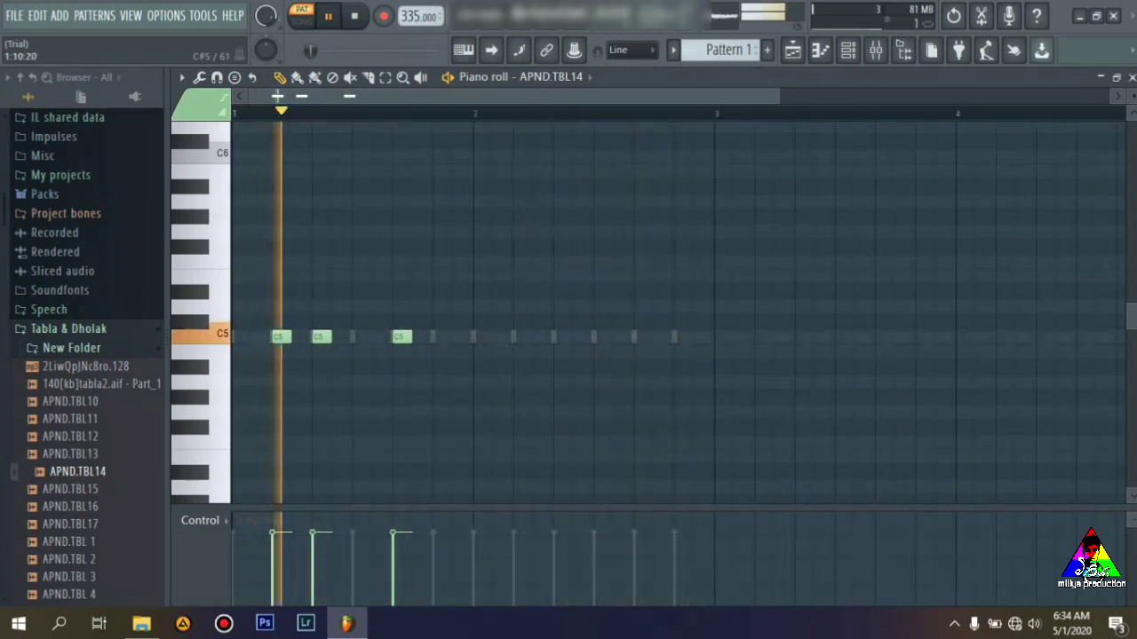
click(438, 336)
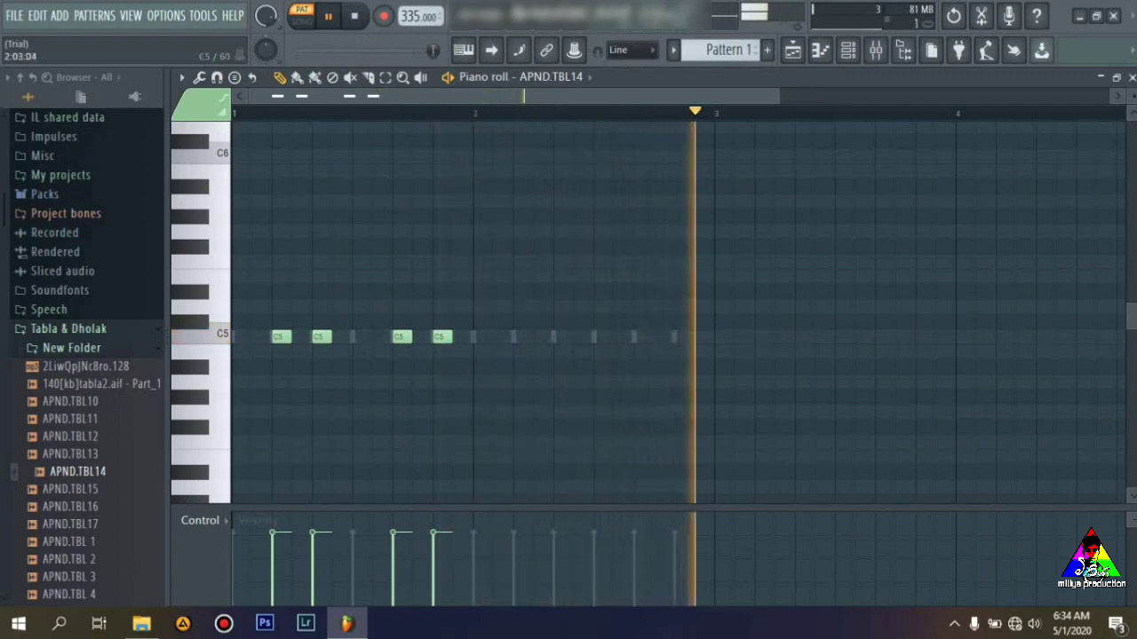
click(519, 336)
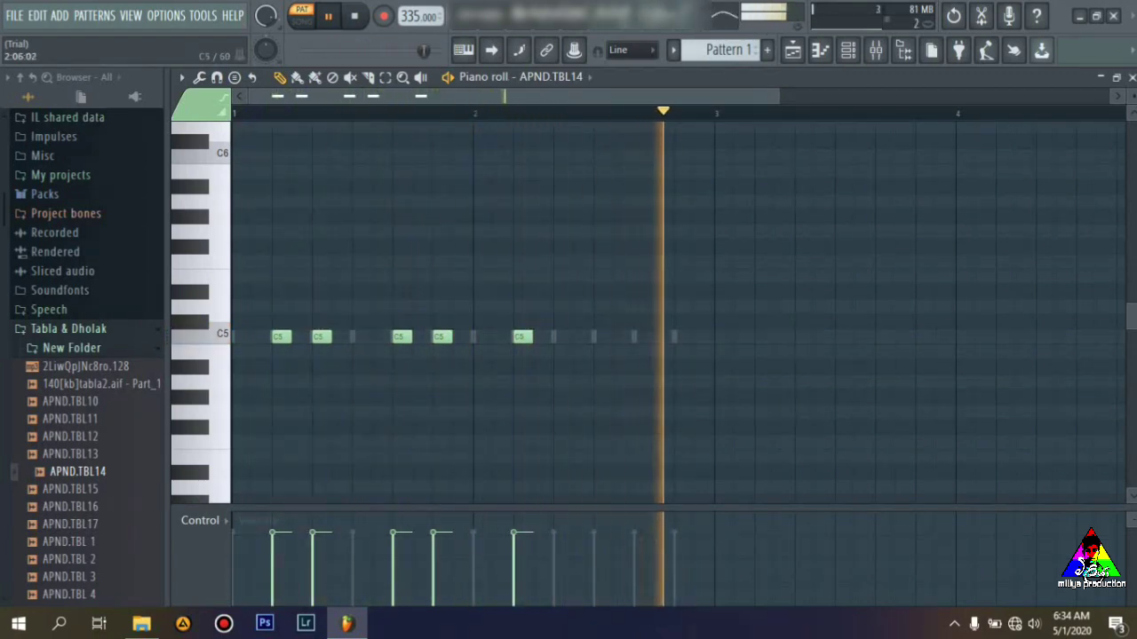
click(559, 337)
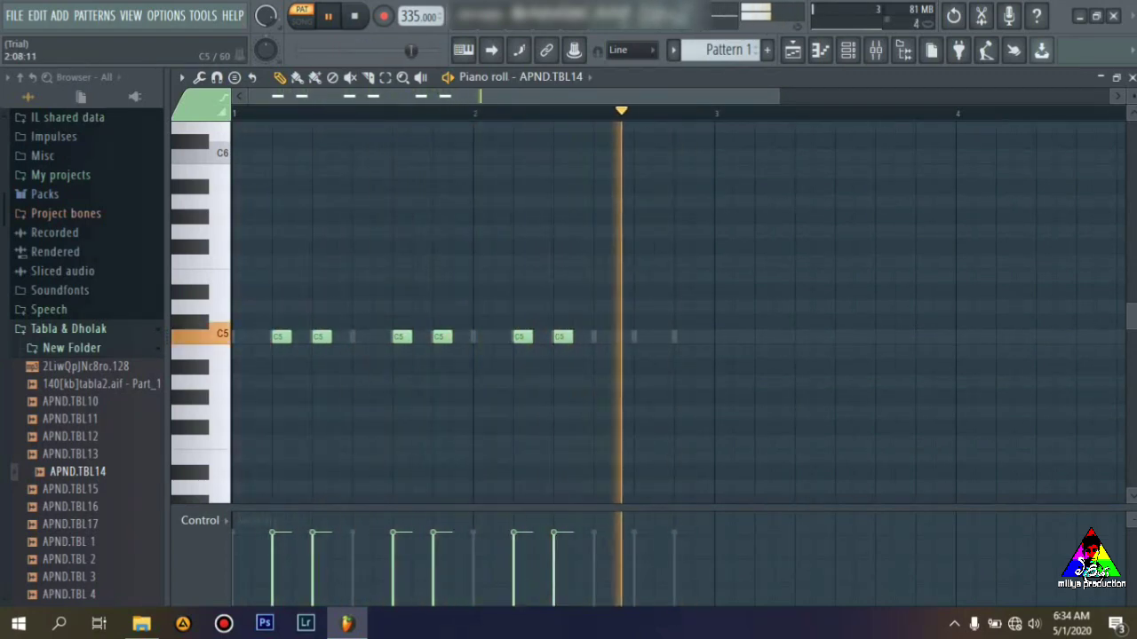
click(640, 336)
click(680, 337)
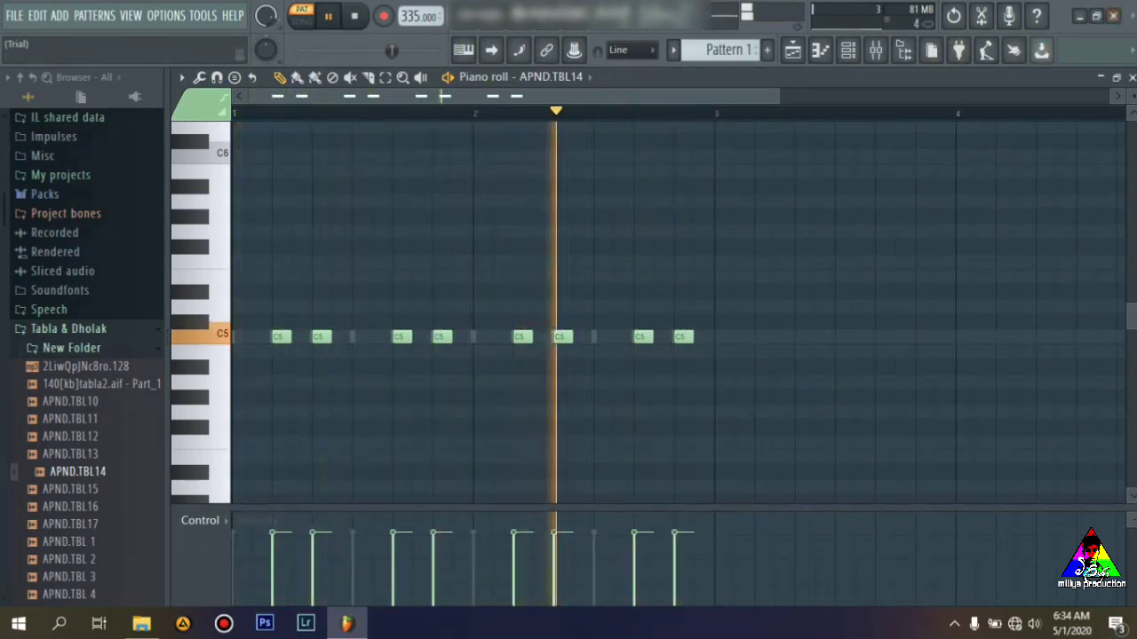
click(1130, 77)
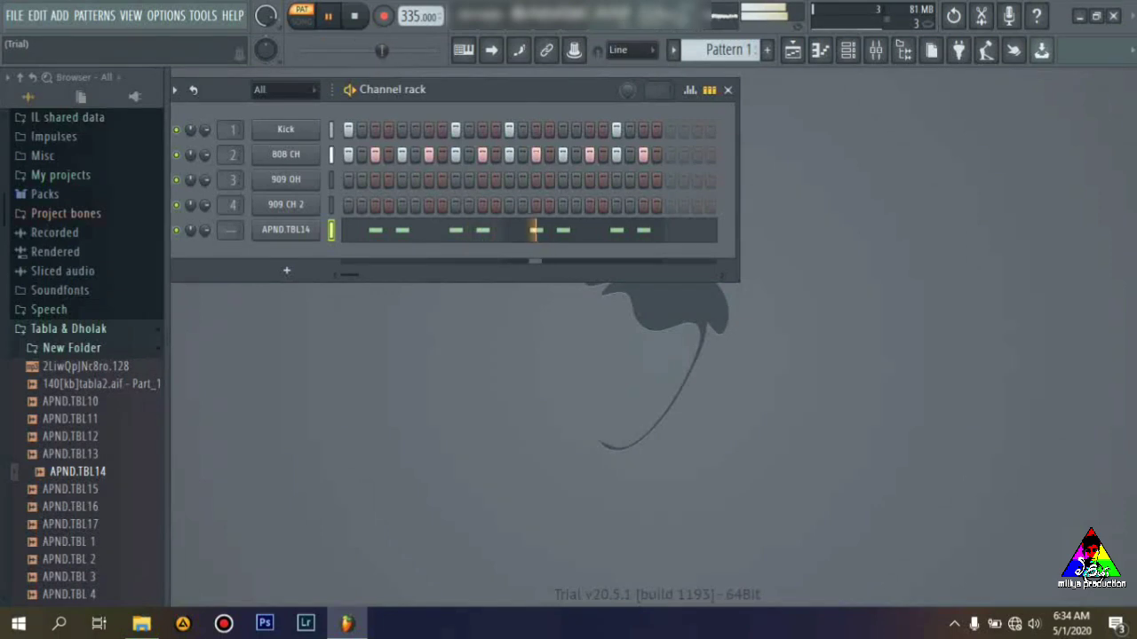
key(space)
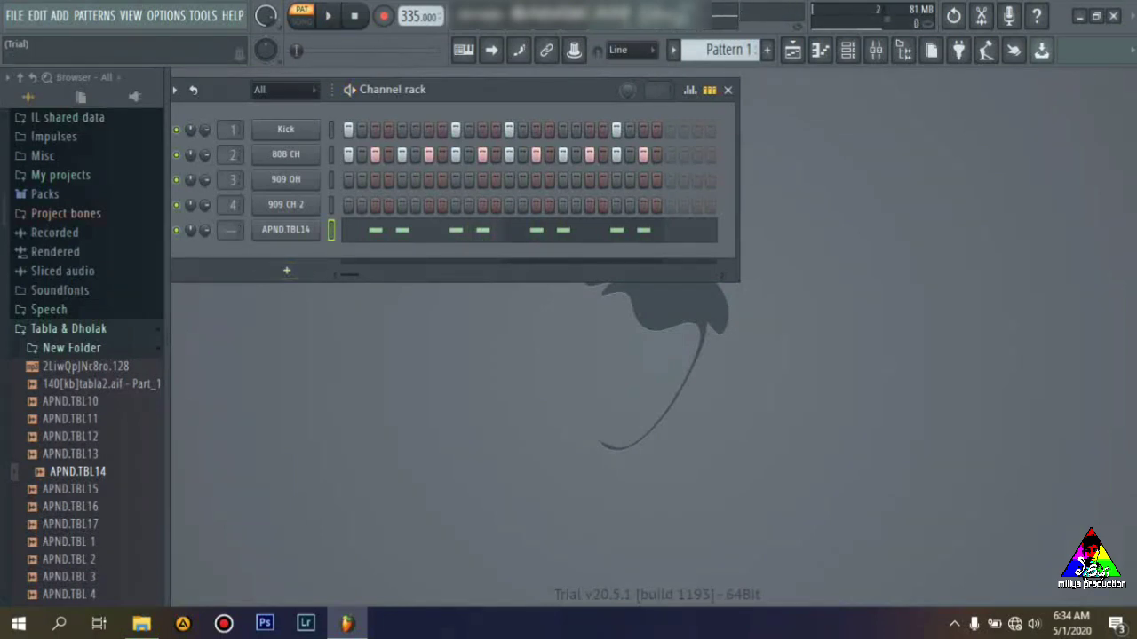
Browse to the SFX folder of the drum packs and audition a few of its samples
click(80, 96)
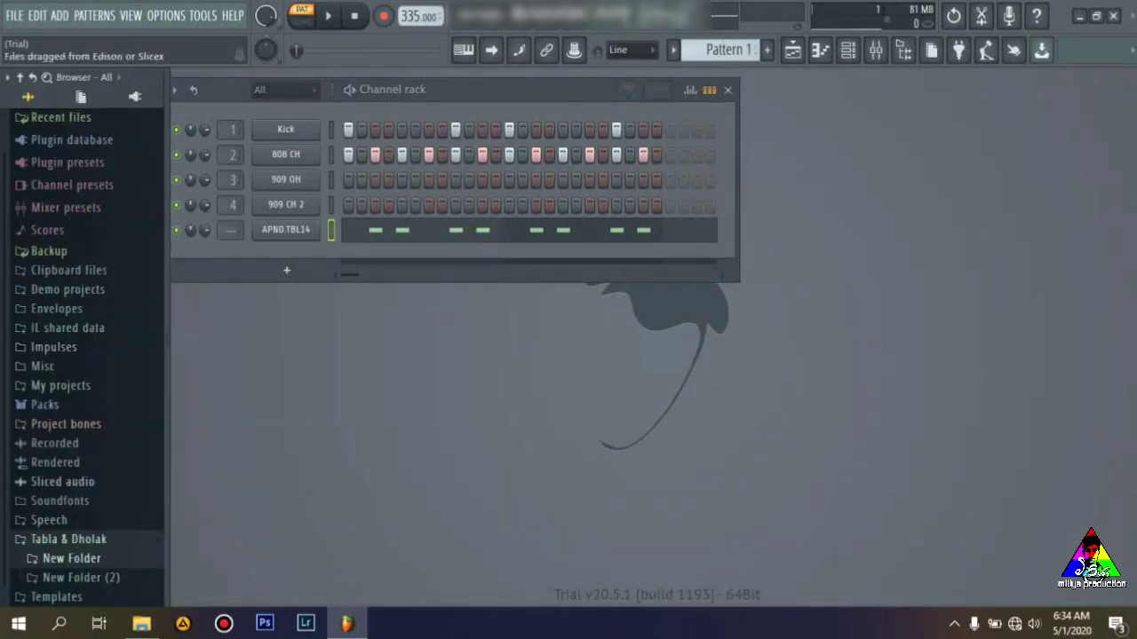
click(44, 405)
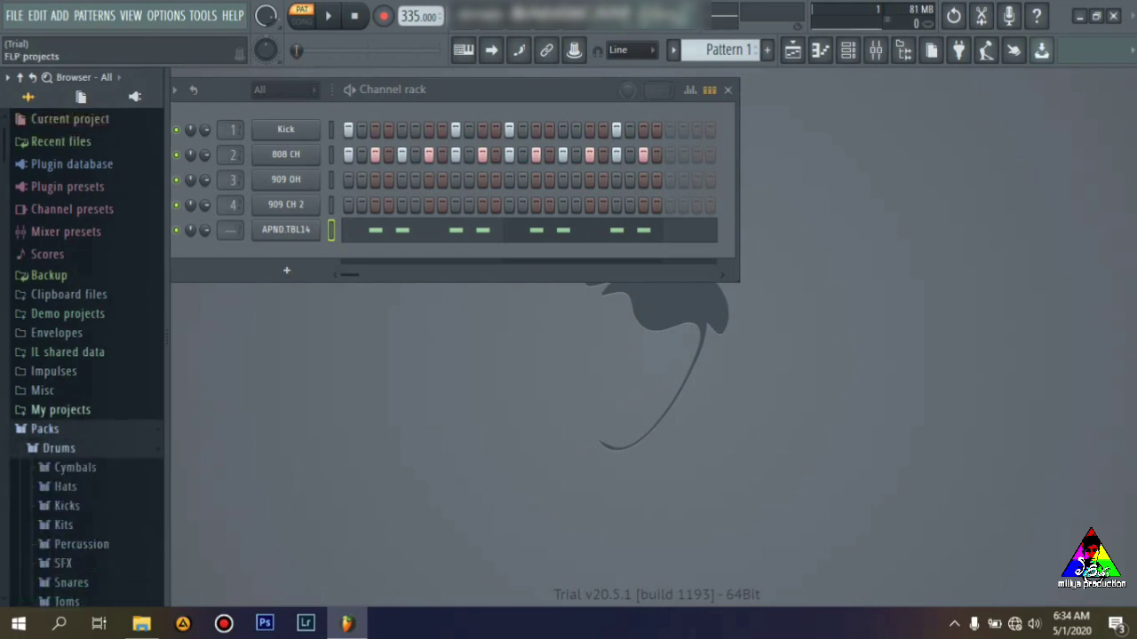
scroll(54, 405, down, 5)
click(63, 248)
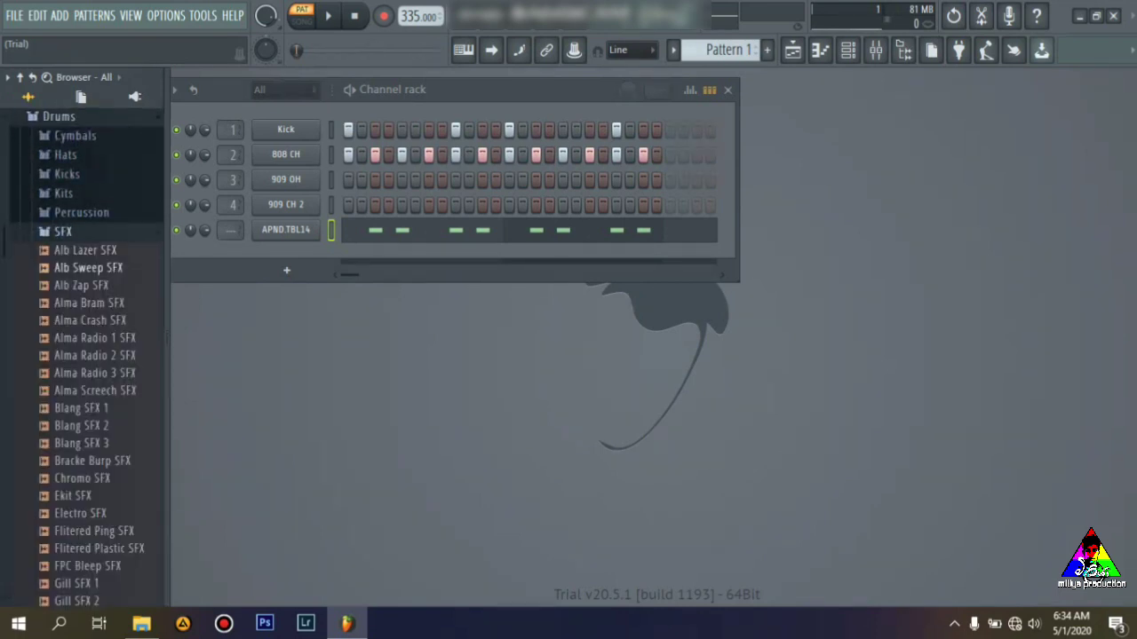
click(89, 303)
click(88, 285)
click(63, 231)
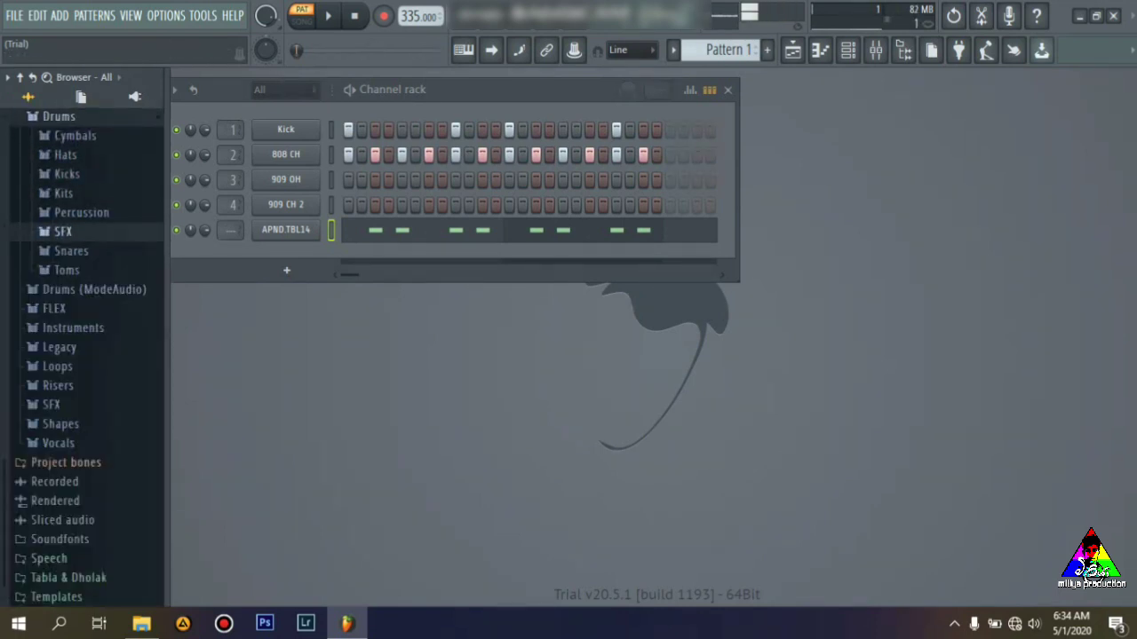
Check the Kits folder and audition several kick samples in the Kicks folder
click(63, 193)
click(63, 193)
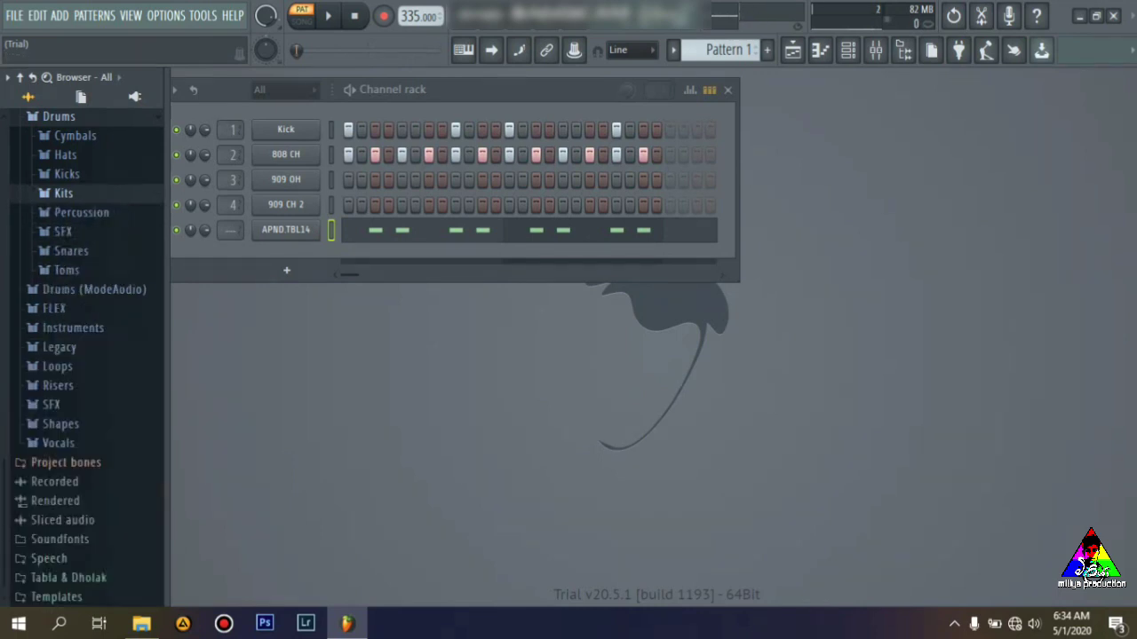
click(67, 174)
click(82, 228)
scroll(89, 284, down, 8)
click(98, 298)
click(86, 367)
scroll(78, 245, up, 8)
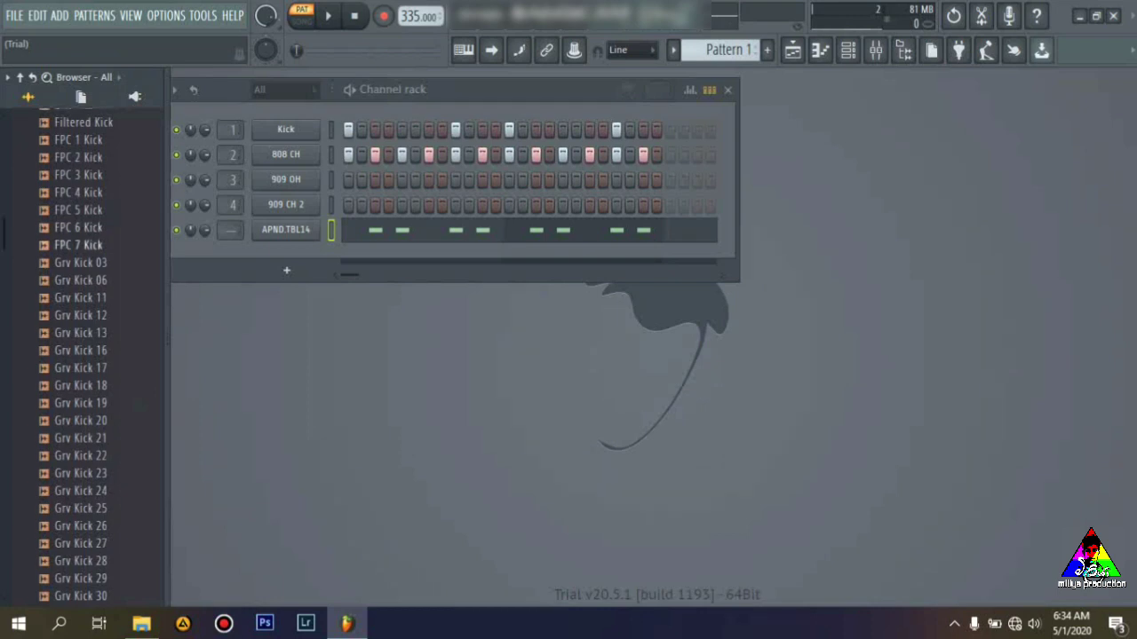
click(78, 245)
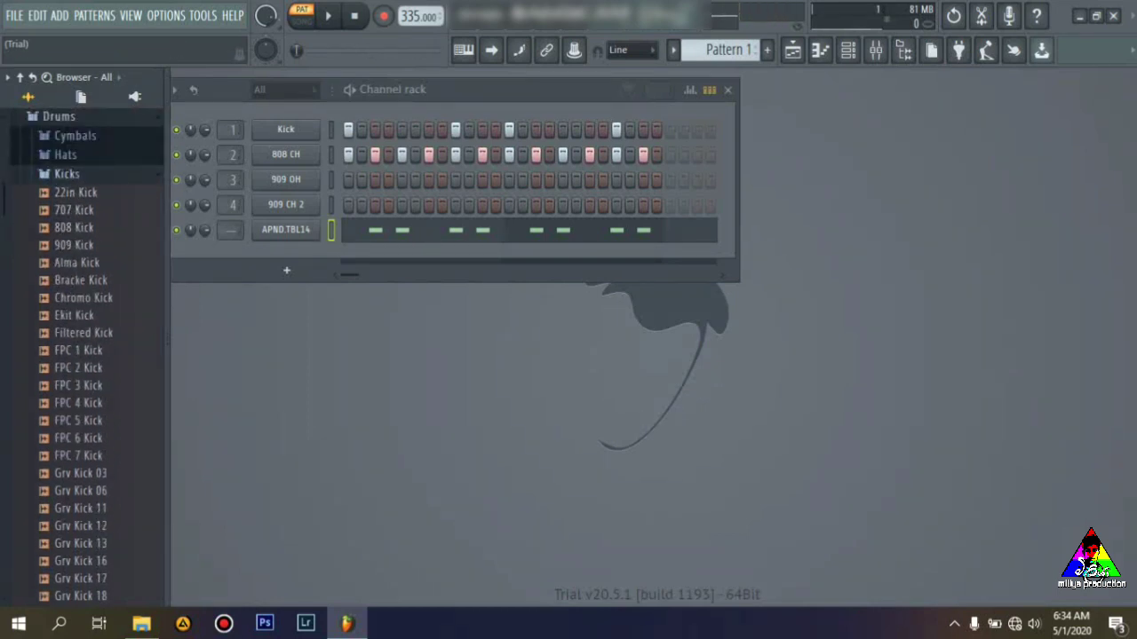
Return to the Kits folder and preview the Thrower multi out kit
click(66, 174)
click(65, 193)
scroll(89, 418, down, 4)
click(98, 416)
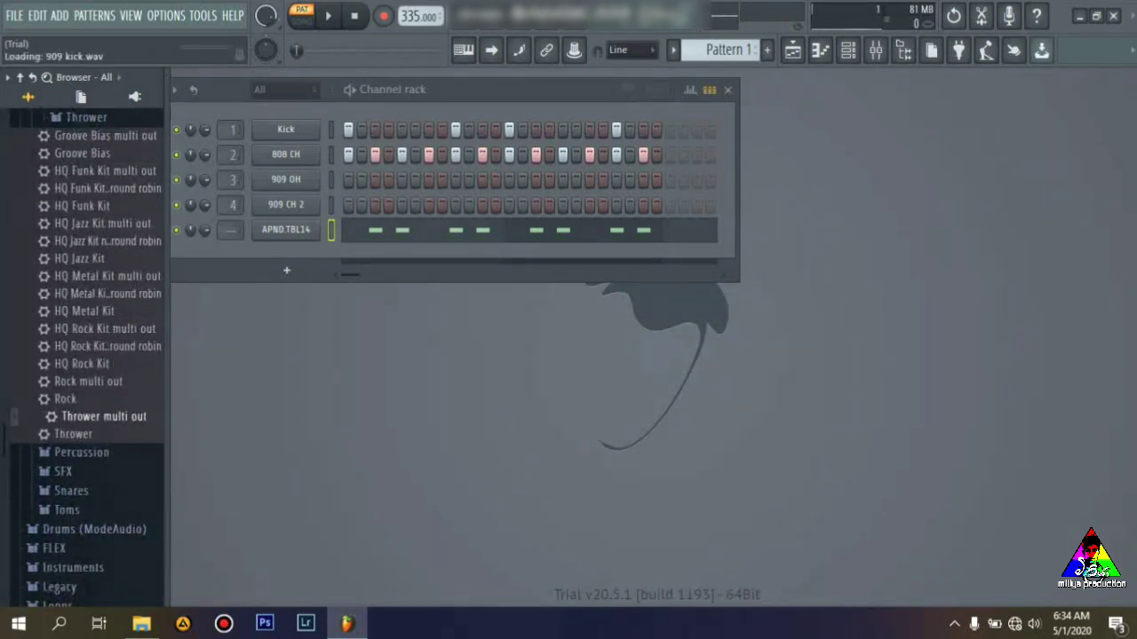
Open the Percussion folder of the drum packs and audition its first samples up to 909 Clav
click(82, 454)
click(87, 459)
key(Up)
key(Up)
key(Up)
key(Up)
key(Up)
key(Up)
key(Up)
key(Up)
key(Down)
key(Down)
key(Up)
Replace the tabla channel's sample with 909 Clav and play the pattern to check it
drag(81, 337, 285, 231)
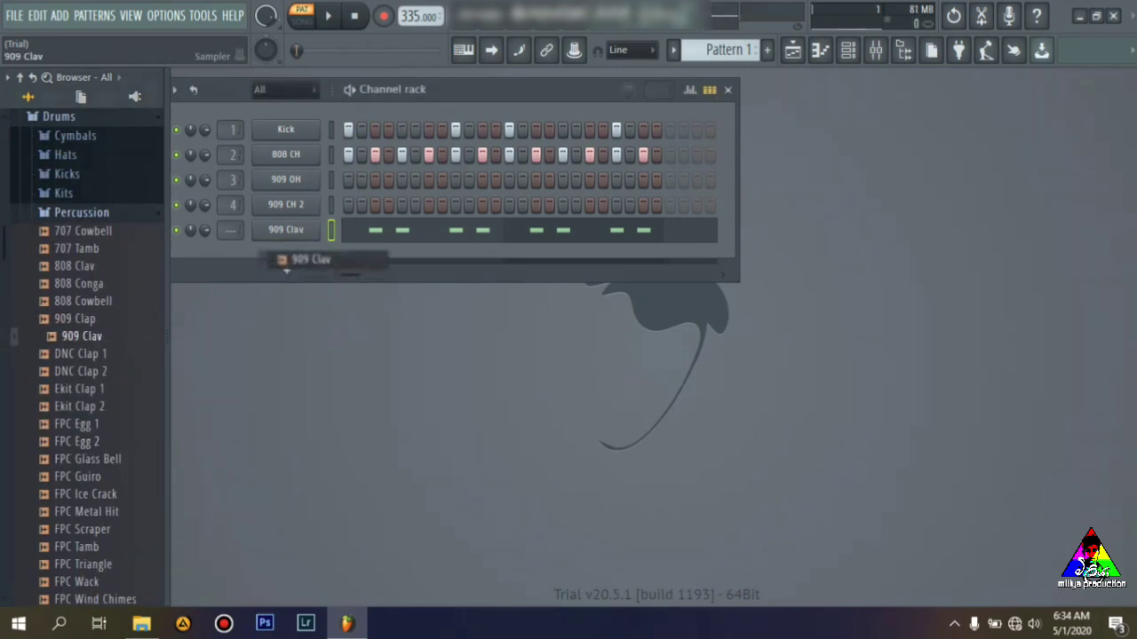
key(space)
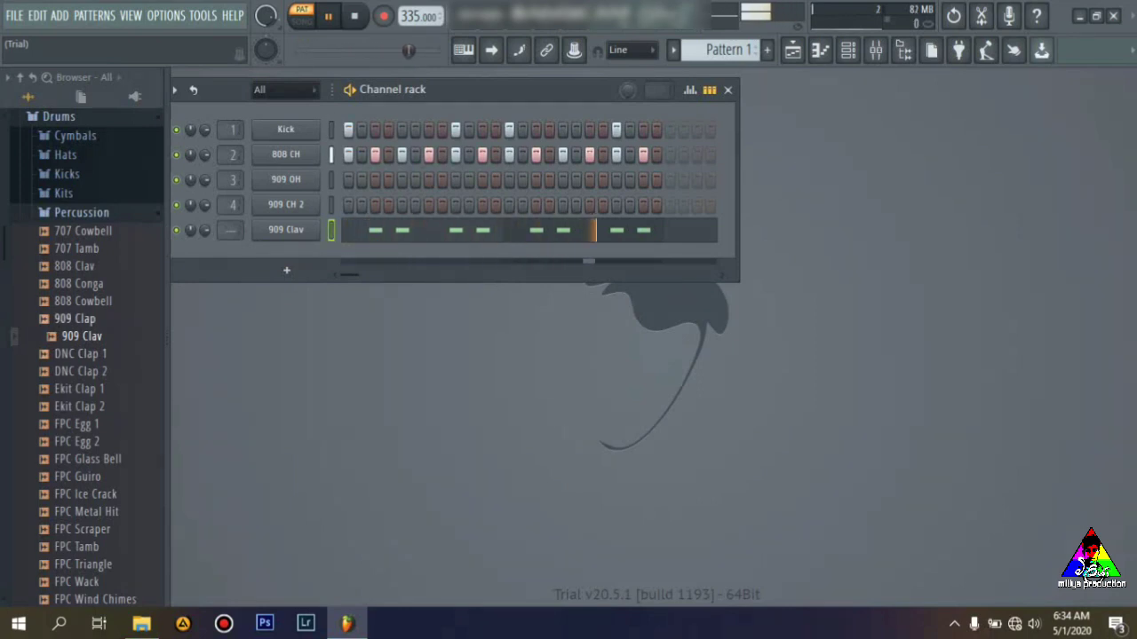
key(space)
Load the 808 Conga sample into the fifth channel and play the pattern
key(Up)
key(Up)
key(Up)
drag(86, 283, 285, 230)
key(space)
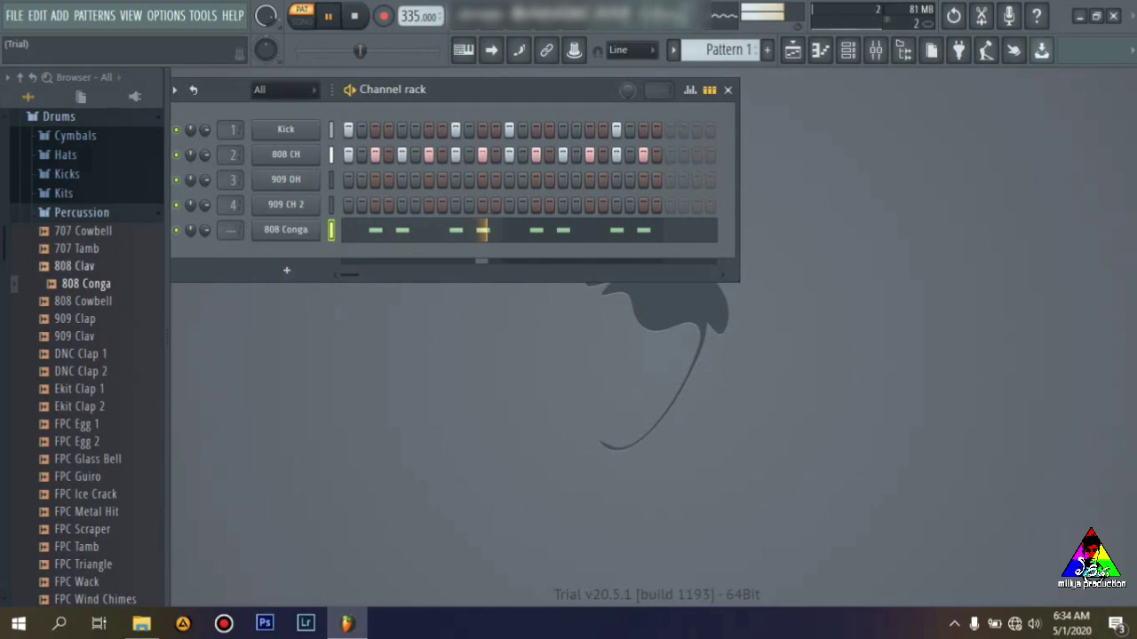
Add the 707 Tamb percussion sample as a new channel below 808 Conga
key(Up)
key(Up)
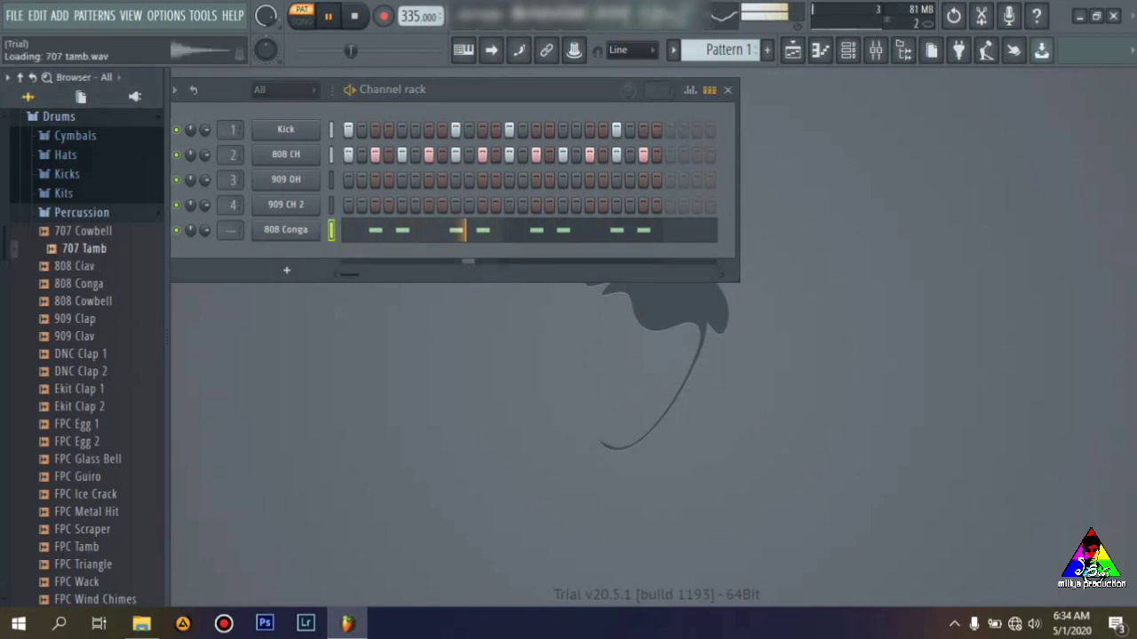
drag(84, 249, 253, 297)
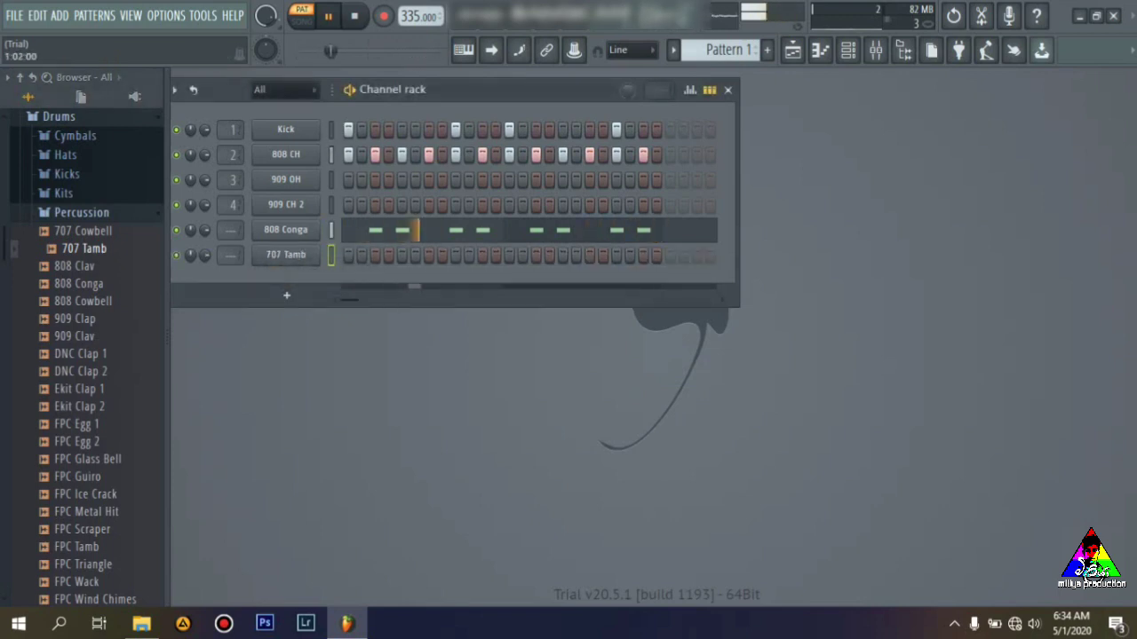
Place 707 Tamb hits on steps 1, 7, 13 and 19 and lower the channel volume to about 50%
click(348, 256)
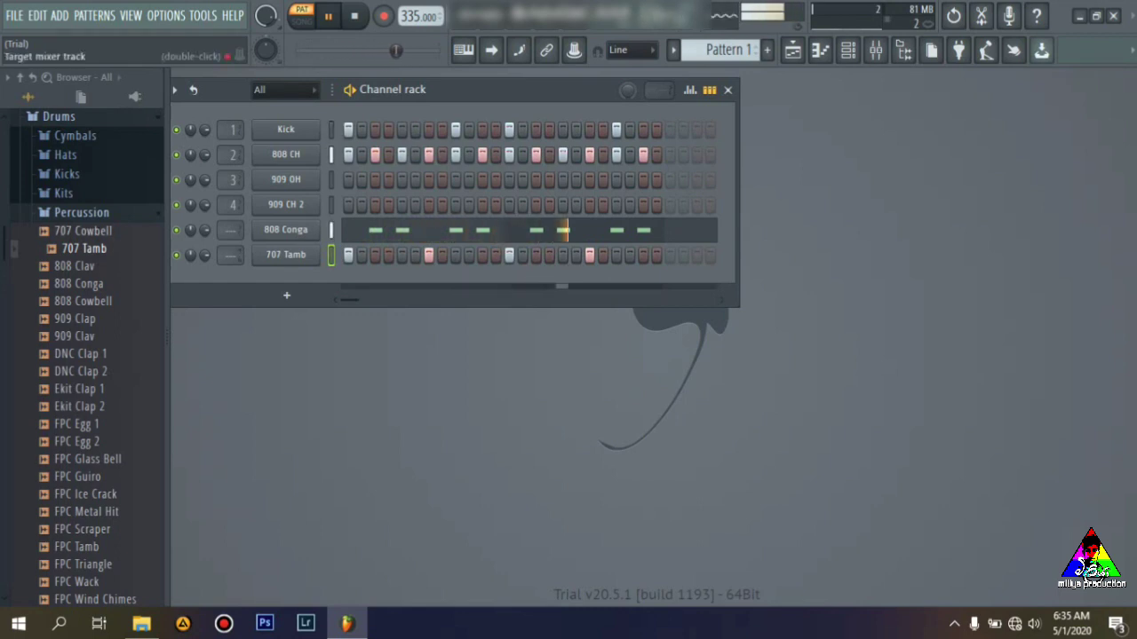
drag(204, 255, 205, 267)
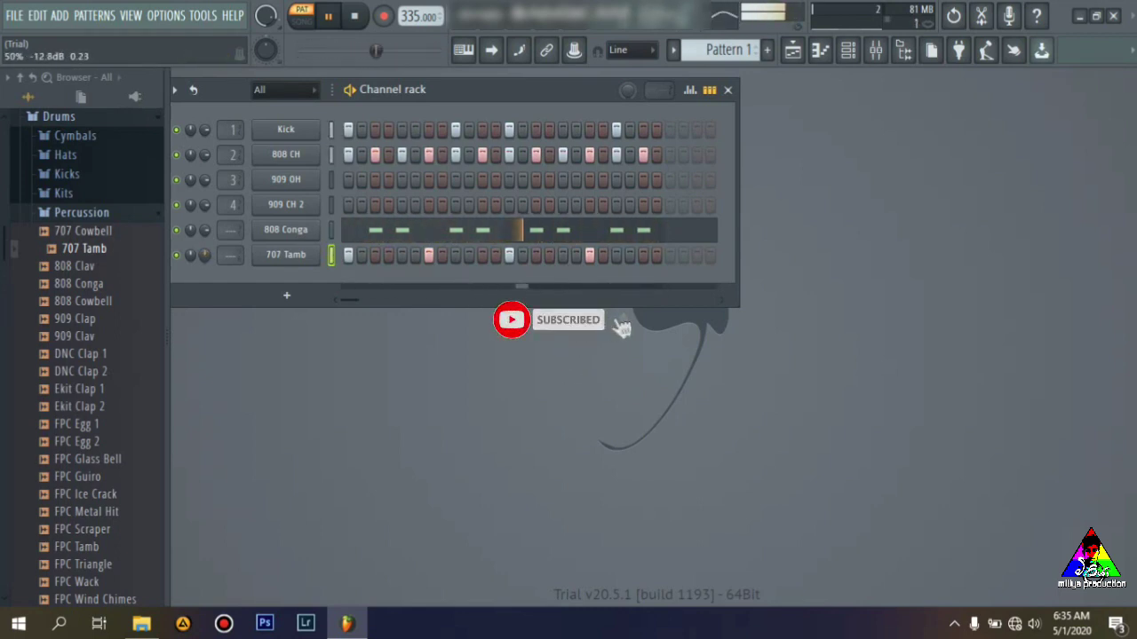
Audition percussion samples such as Ekit Clap 2, the FPC Eggs, FPC Glass Bell and FPC Ice Crack against the pattern
click(82, 407)
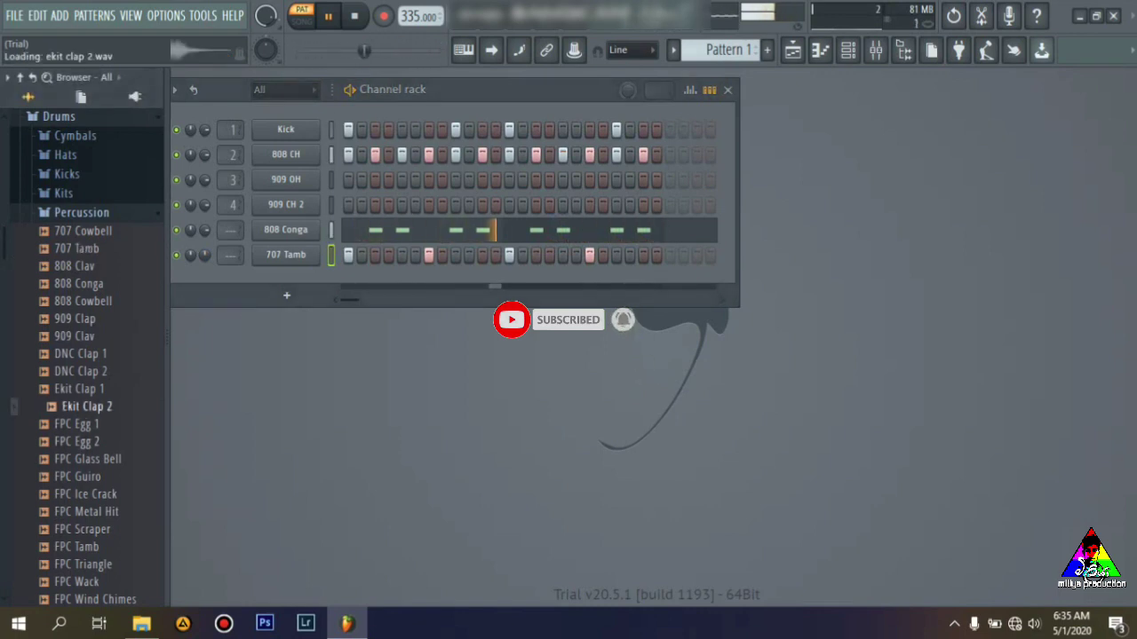
click(87, 459)
click(85, 442)
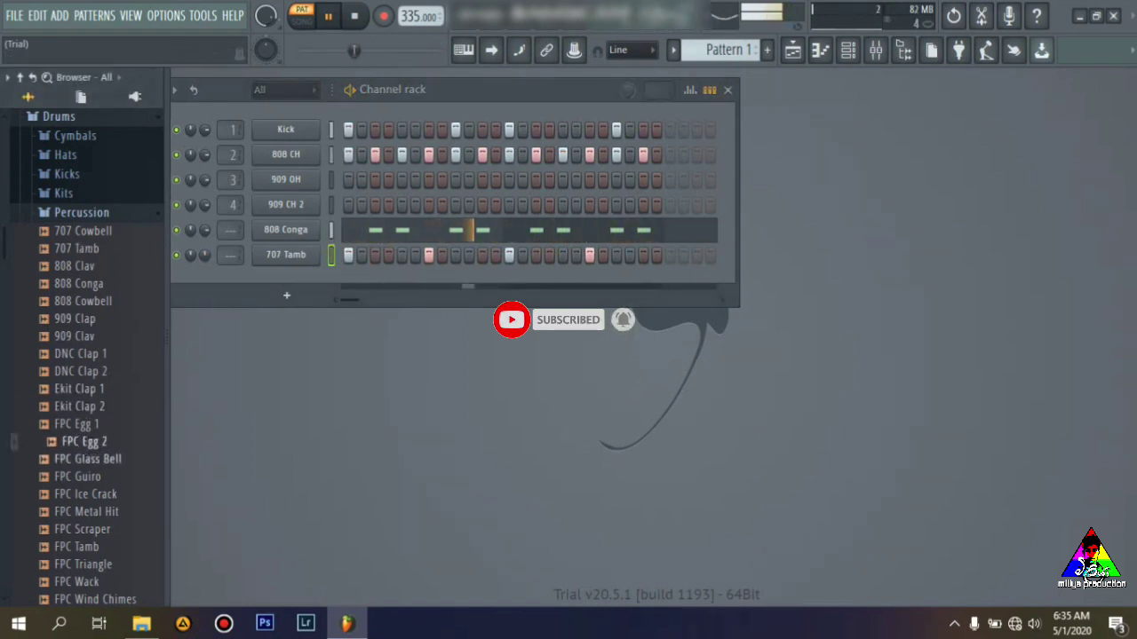
click(87, 460)
click(78, 442)
click(78, 425)
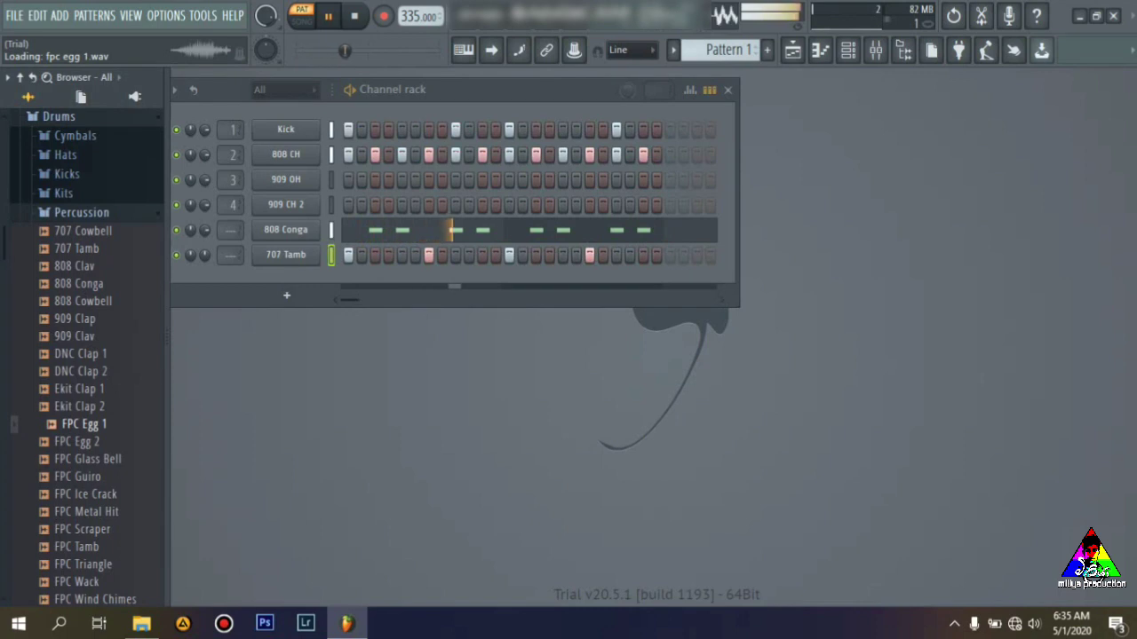
click(87, 459)
click(85, 494)
click(85, 529)
click(85, 494)
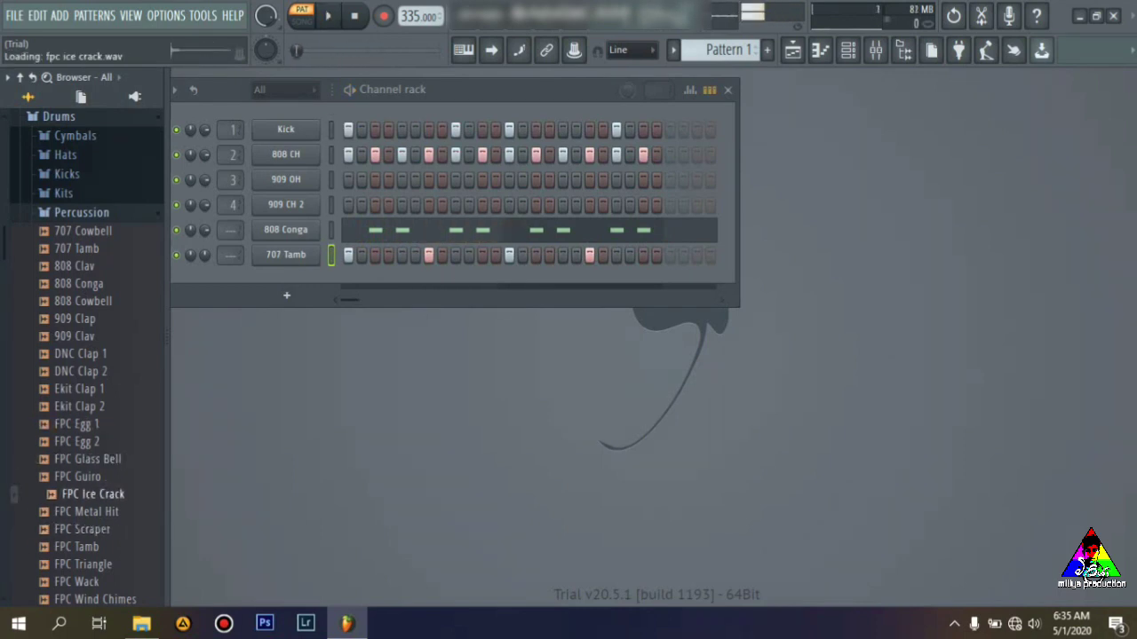
Audition the percussion samples from FPC Metal Hit through FPC Wind Chimes, with and without the pattern playing
key(Down)
key(Down)
key(Down)
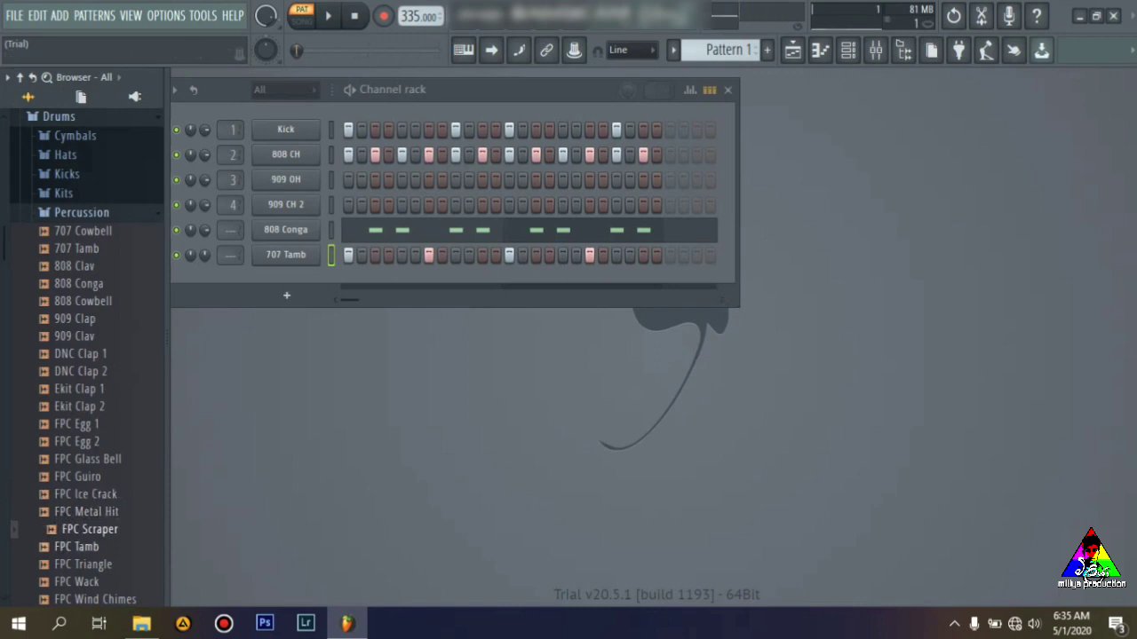
key(space)
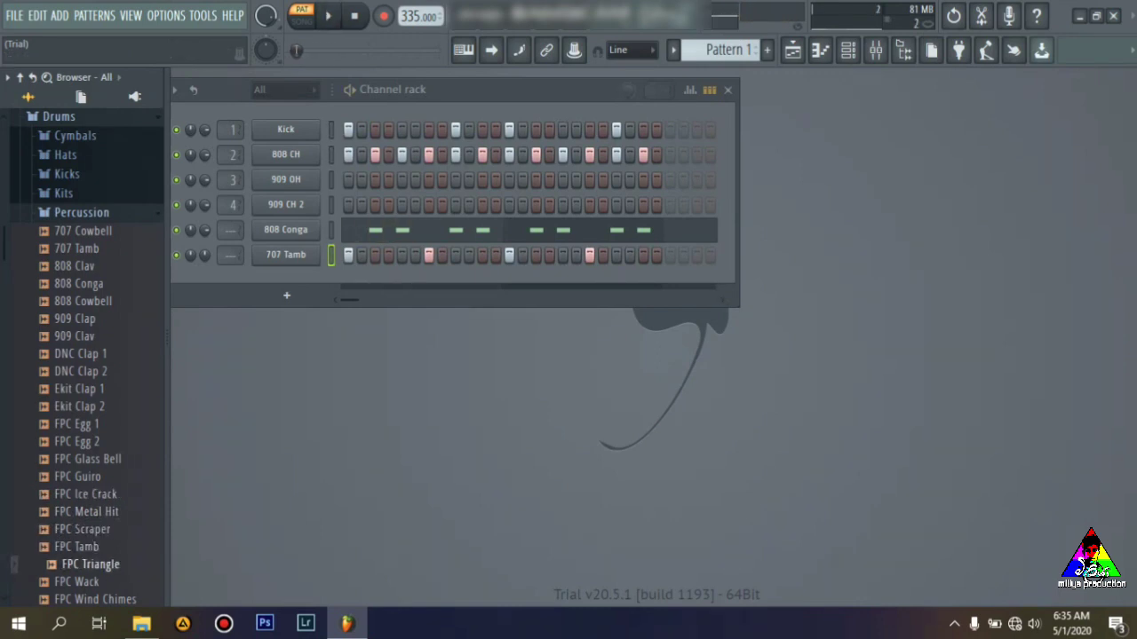
key(Down)
key(Down)
key(Down)
key(space)
key(Up)
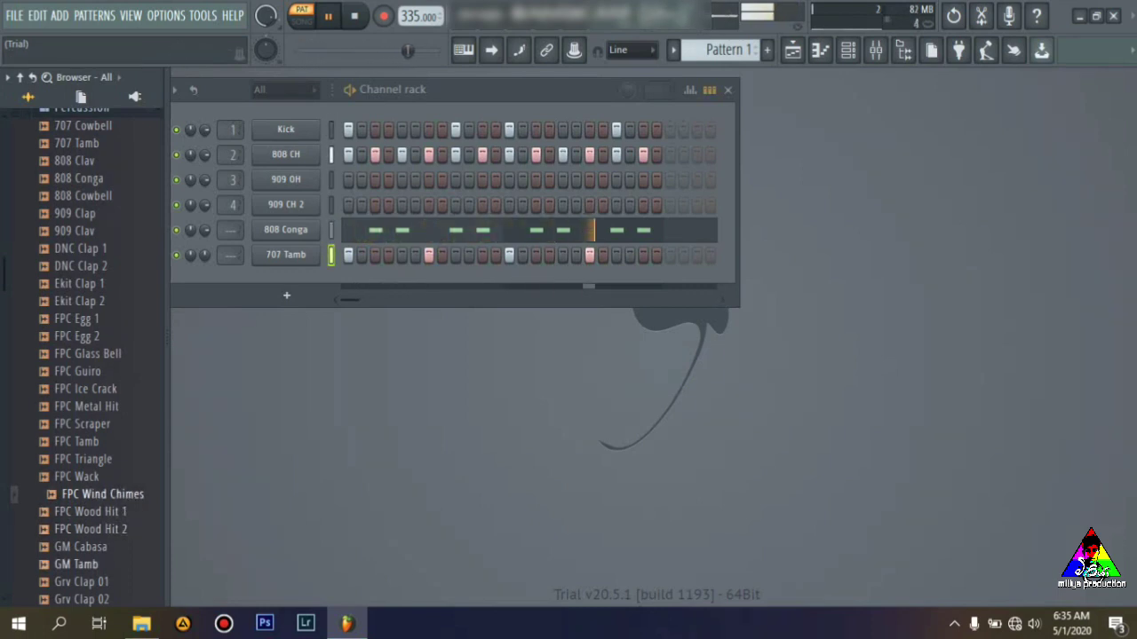
Audition the remaining samples of the Percussion folder down to SC Clap, stopping playback on the way
key(Down)
key(Down)
key(Down)
key(Down)
key(Down)
key(Down)
key(Down)
key(Down)
key(Down)
key(Down)
key(Down)
key(Down)
key(Down)
key(Down)
key(Down)
key(Down)
key(Down)
key(Down)
key(Down)
key(Down)
key(Down)
key(Down)
key(space)
key(Up)
key(Up)
scroll(82, 443, down, 10)
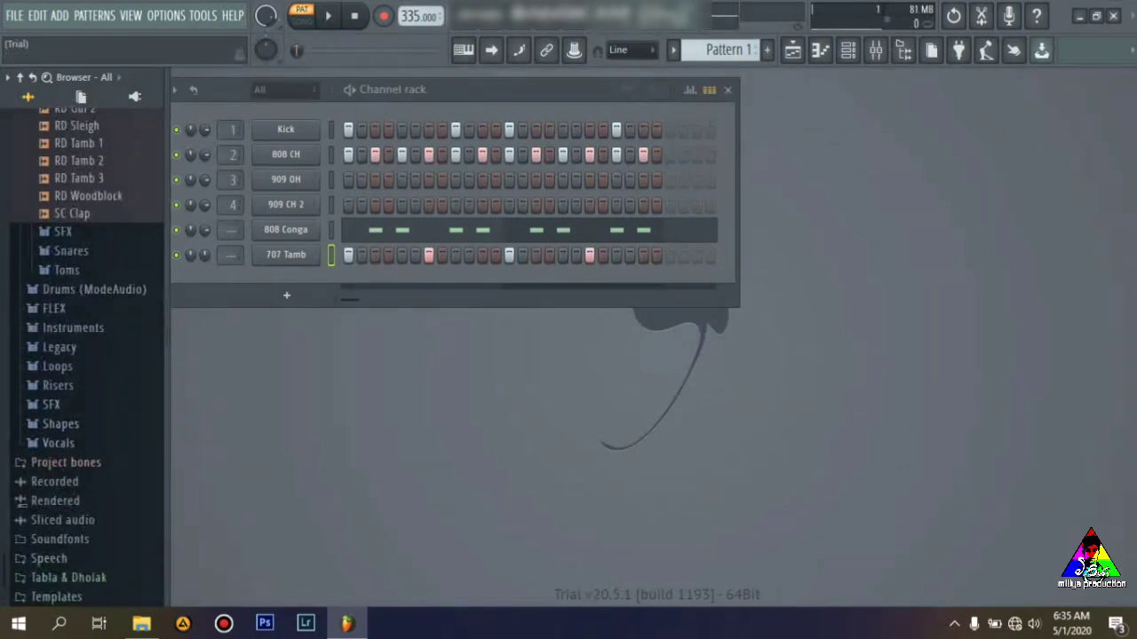
key(Up)
key(Up)
click(72, 214)
Check the SFX and Toms folders of the drum packs, previewing Alb Lazer SFX and a few other samples
click(63, 232)
click(63, 232)
click(63, 231)
click(88, 267)
click(92, 251)
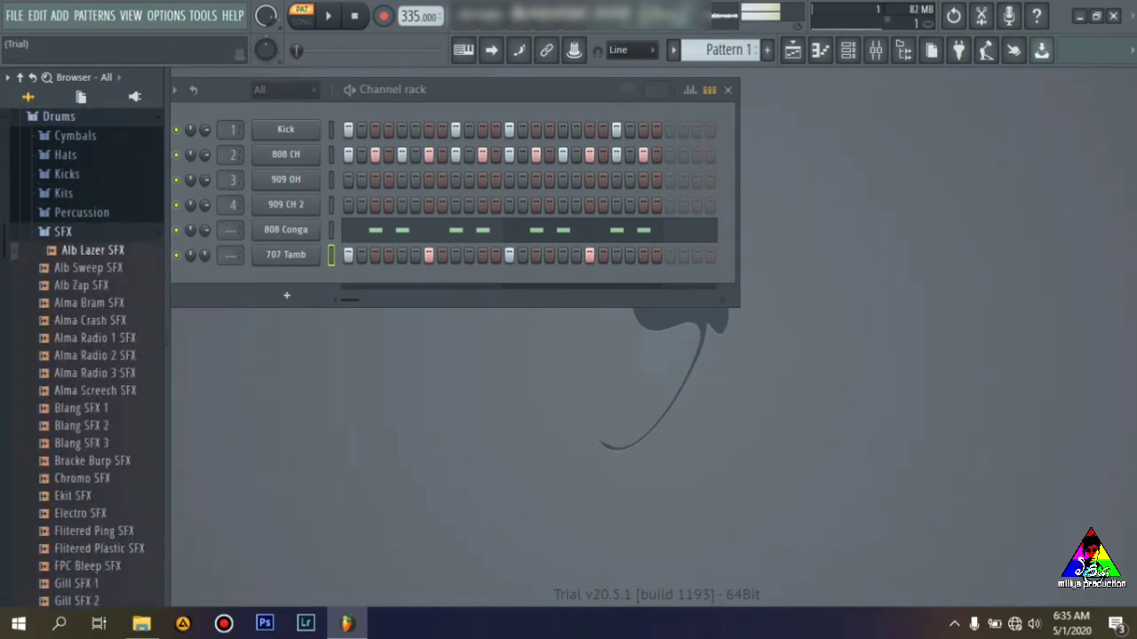
click(63, 231)
click(67, 270)
click(74, 288)
click(74, 306)
click(67, 270)
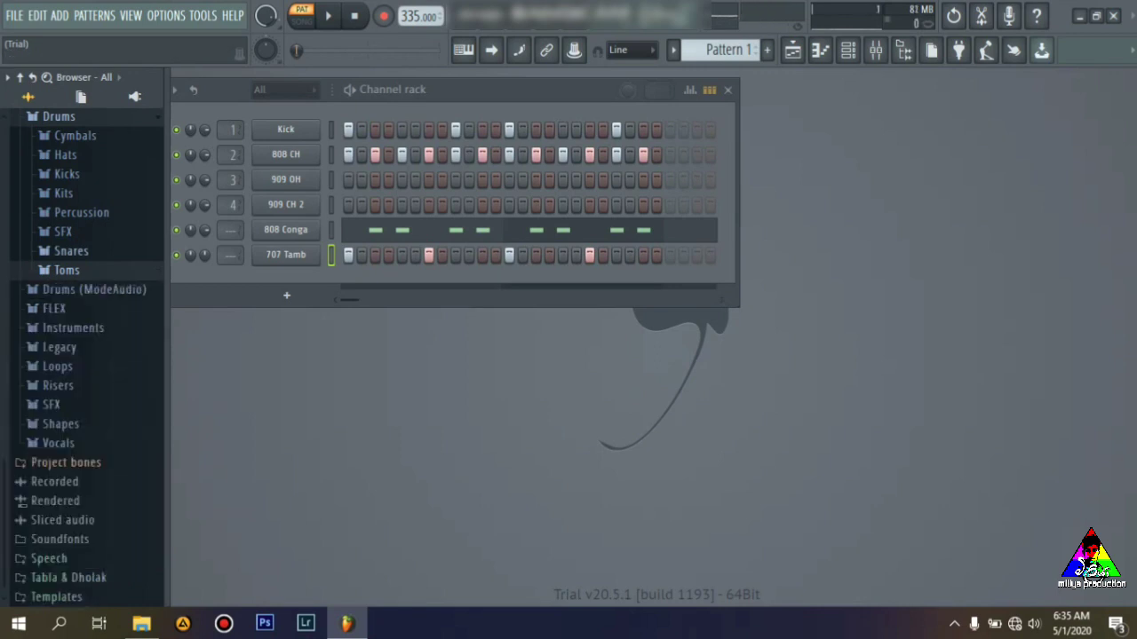
Open the Snares folder and audition its first rim and snare samples
click(71, 250)
click(73, 287)
click(74, 269)
click(85, 321)
key(Up)
key(Up)
key(Up)
Add the Alum Snare 1 sample as a new channel below 707 Tamb and start playback
click(85, 375)
drag(85, 374, 266, 283)
key(space)
Place Alum Snare 1 hits on steps 5, 11 and 13, trying out neighbouring steps while the pattern plays
click(388, 280)
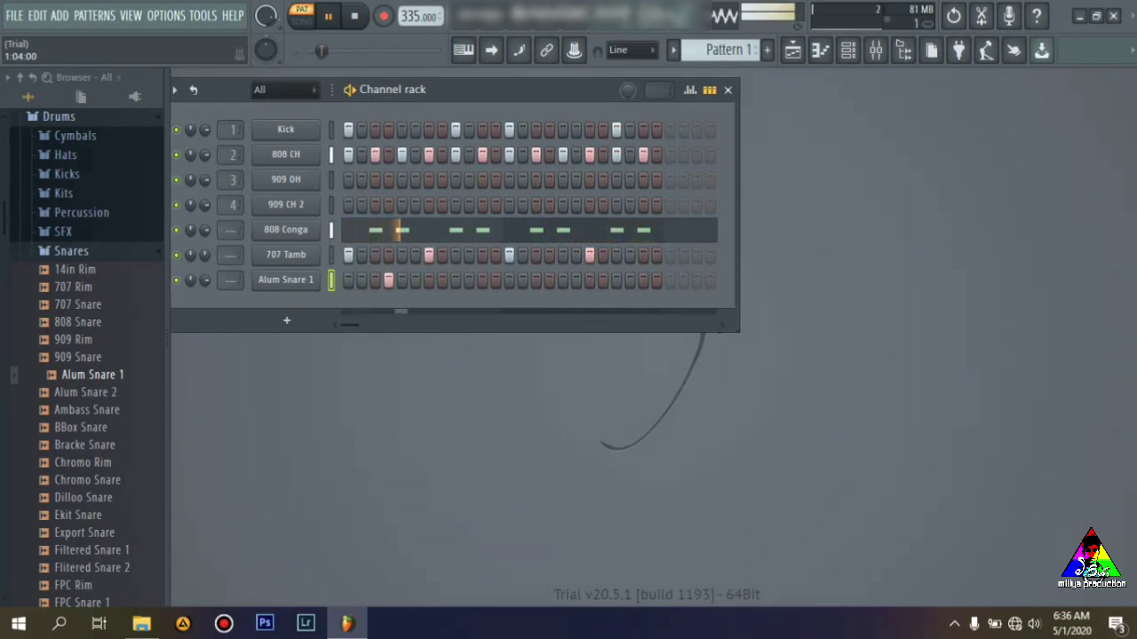
click(402, 281)
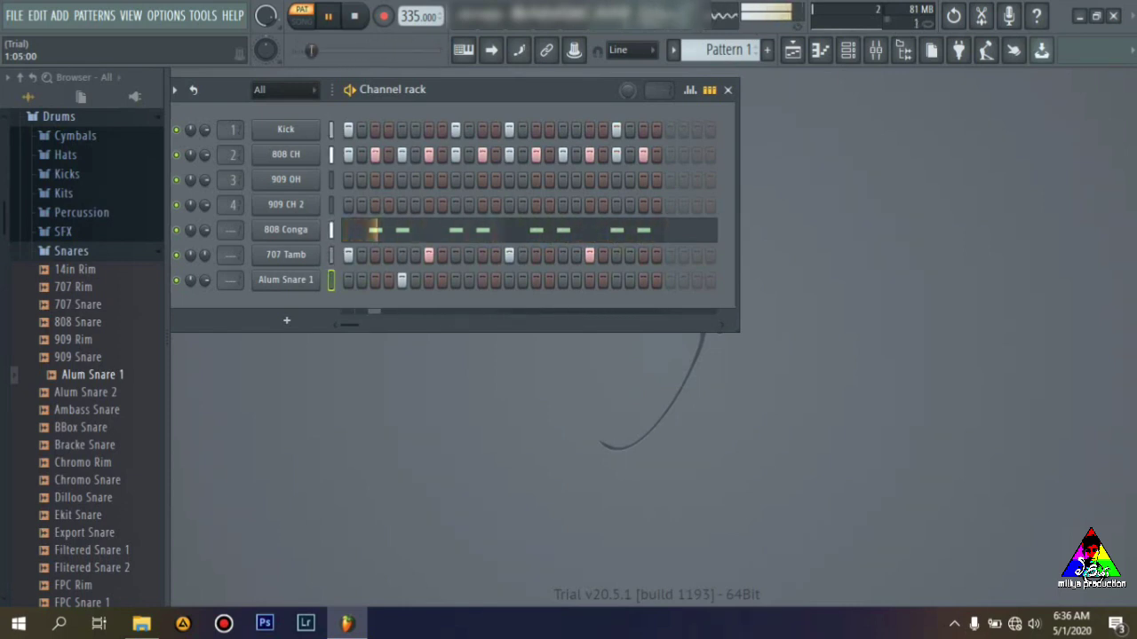
click(469, 281)
click(456, 280)
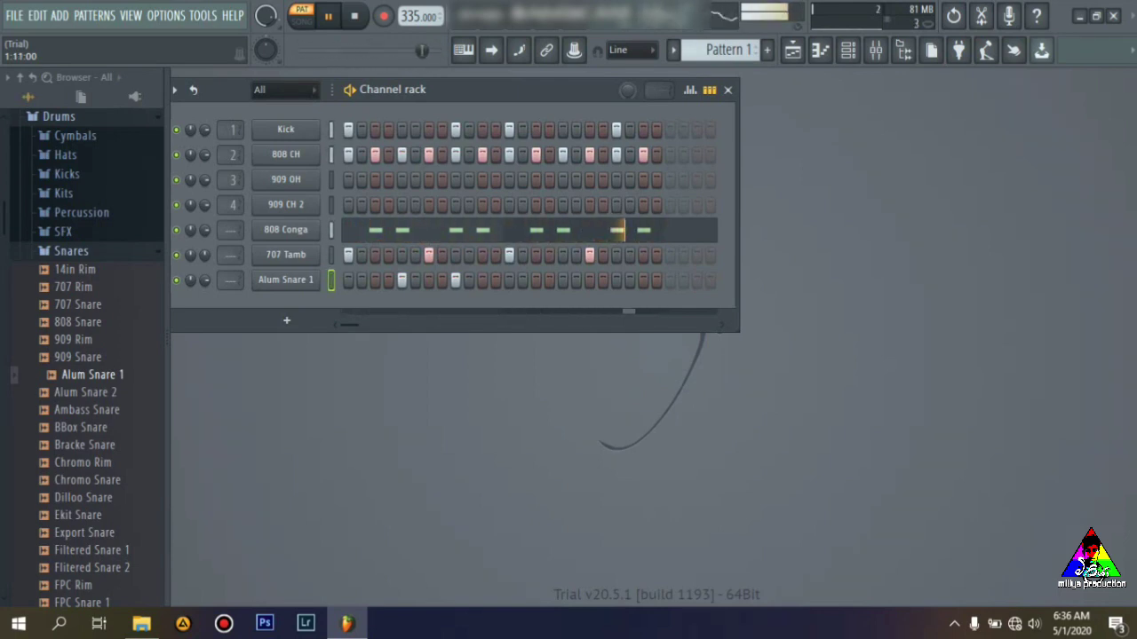
click(442, 280)
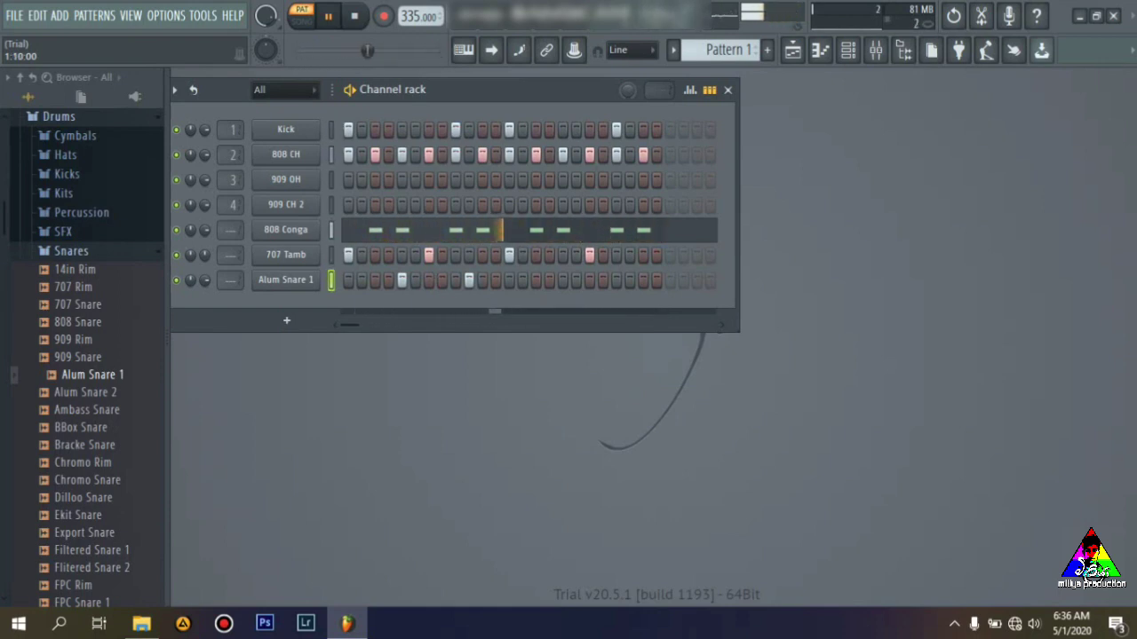
click(482, 281)
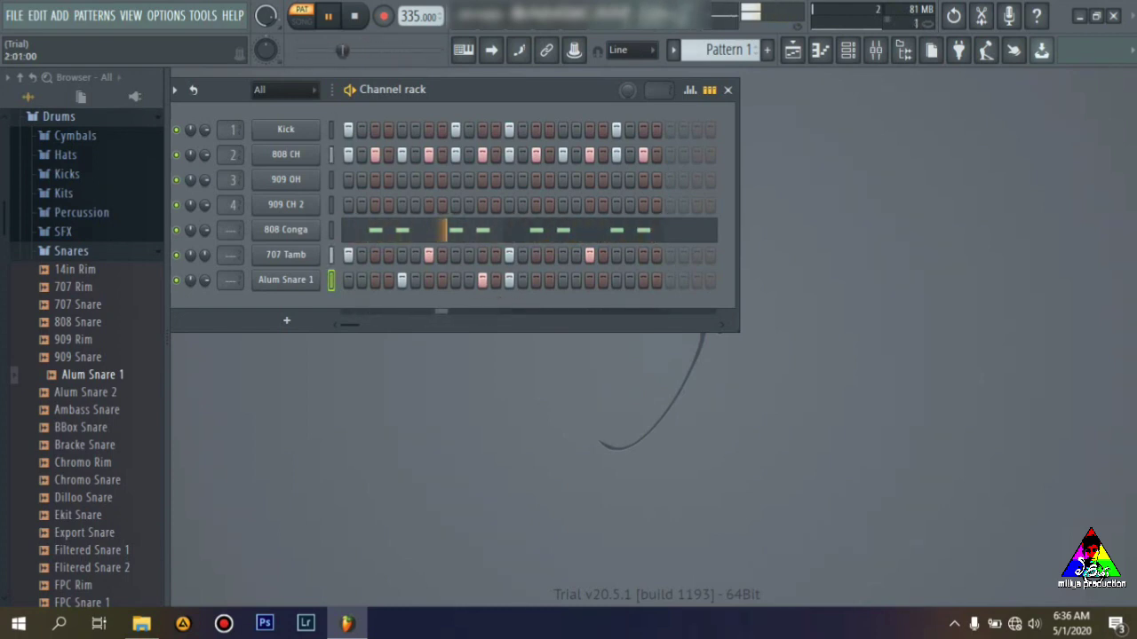
click(495, 280)
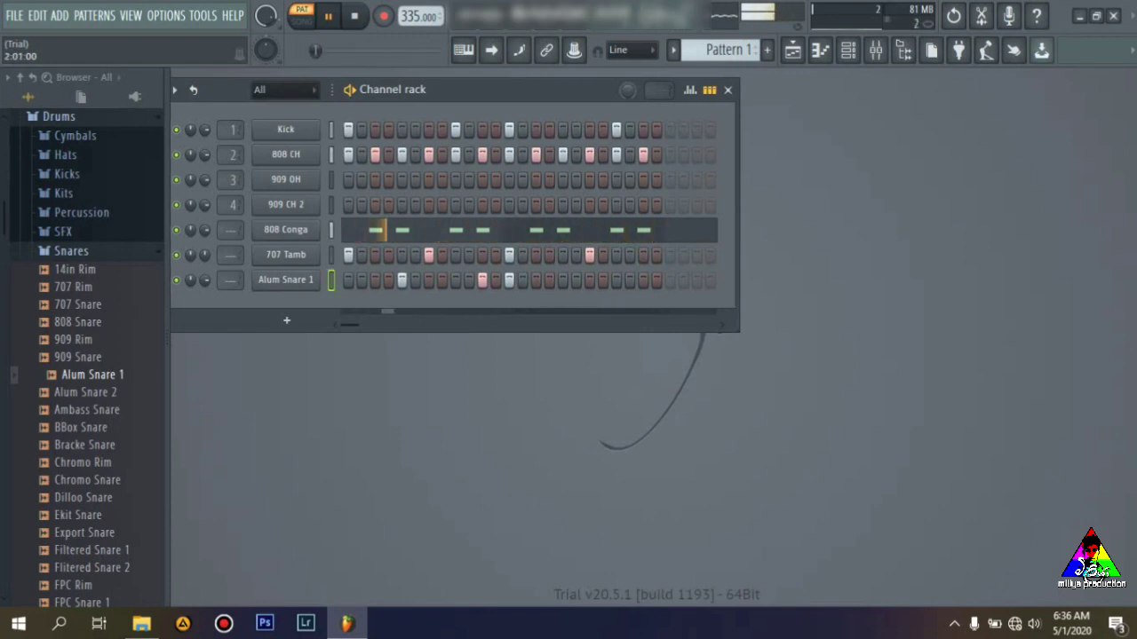
Swap the snare hit on step 13 for hits on steps 17 and 23, and lower the snare channel's volume
right_click(548, 280)
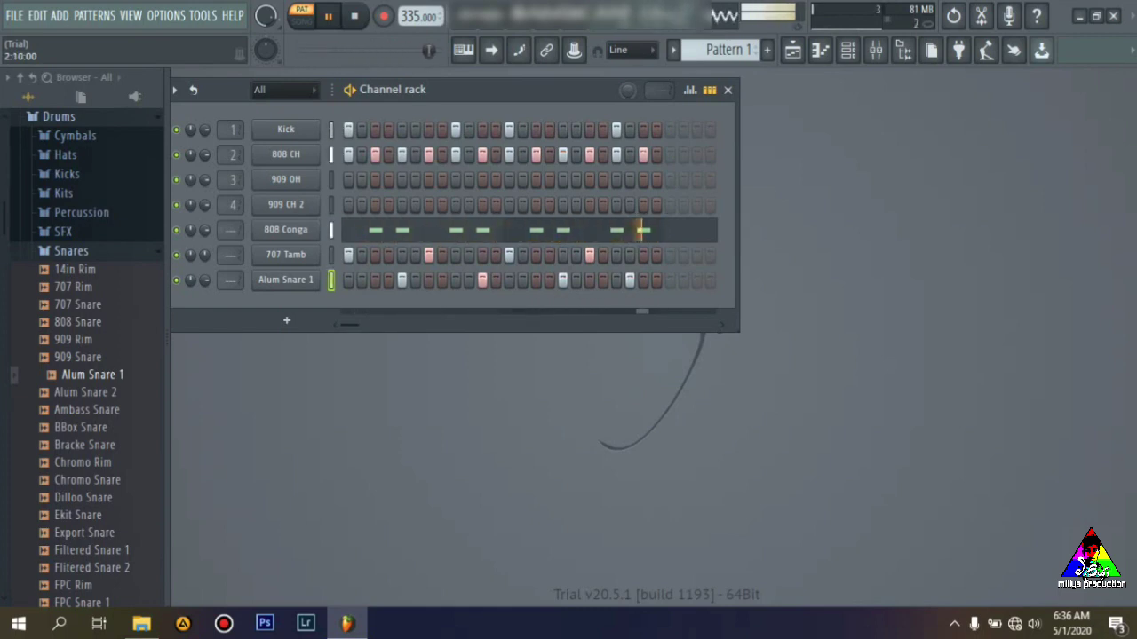
right_click(630, 279)
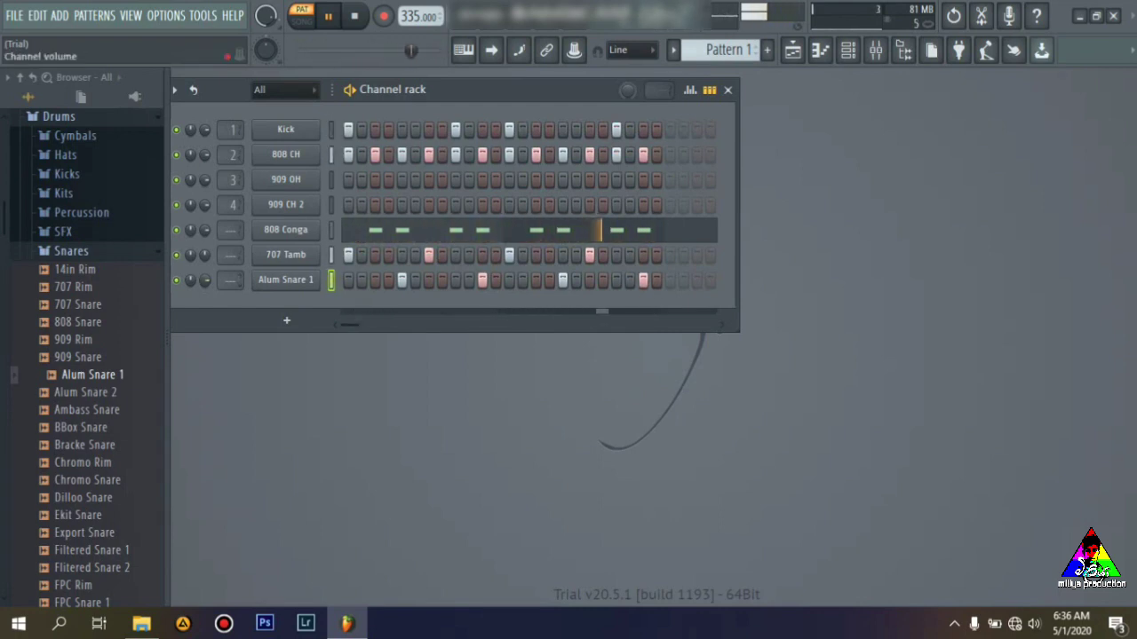
drag(204, 280, 205, 313)
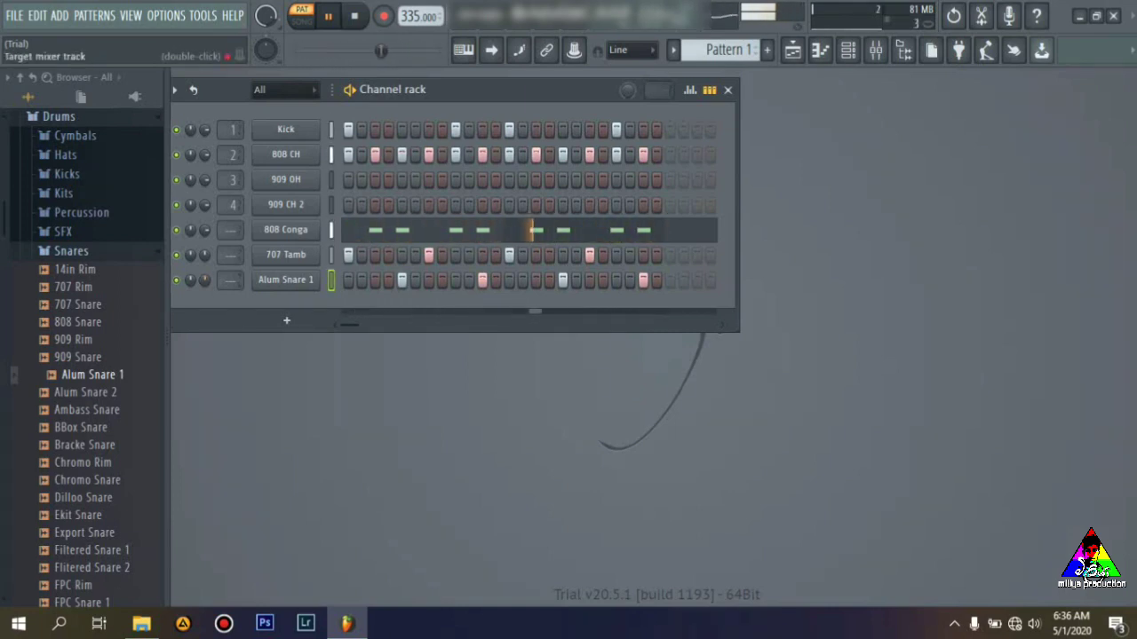
Stop playback and audition the snare samples around Dilloo Snare and BBox Snare
key(space)
key(Up)
key(Up)
key(Up)
key(Up)
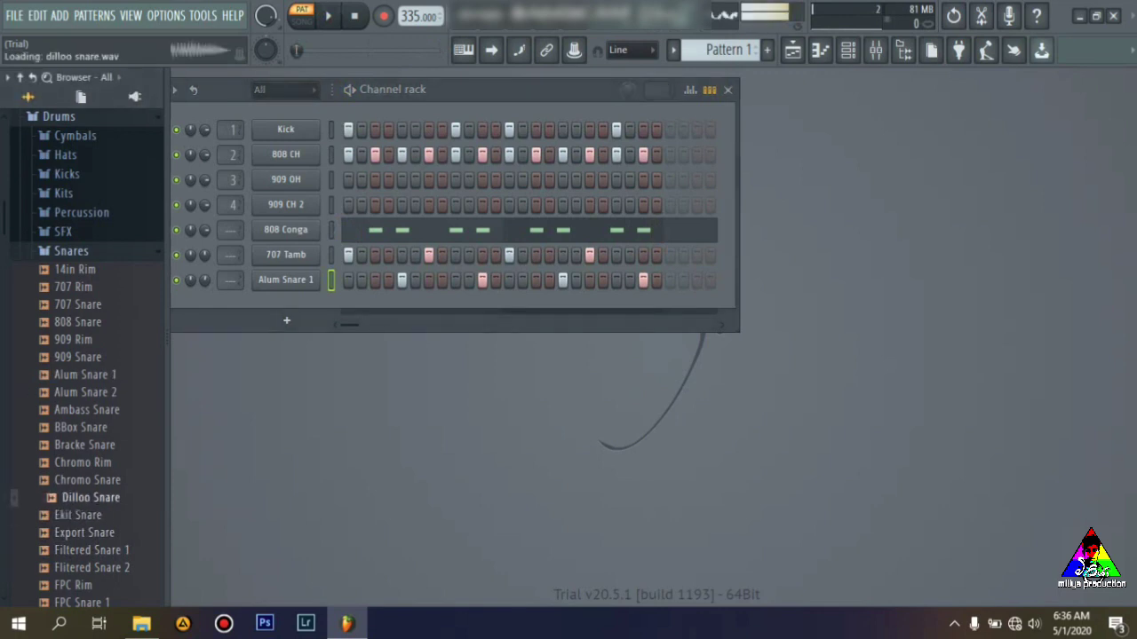
key(Up)
key(Up)
key(Up)
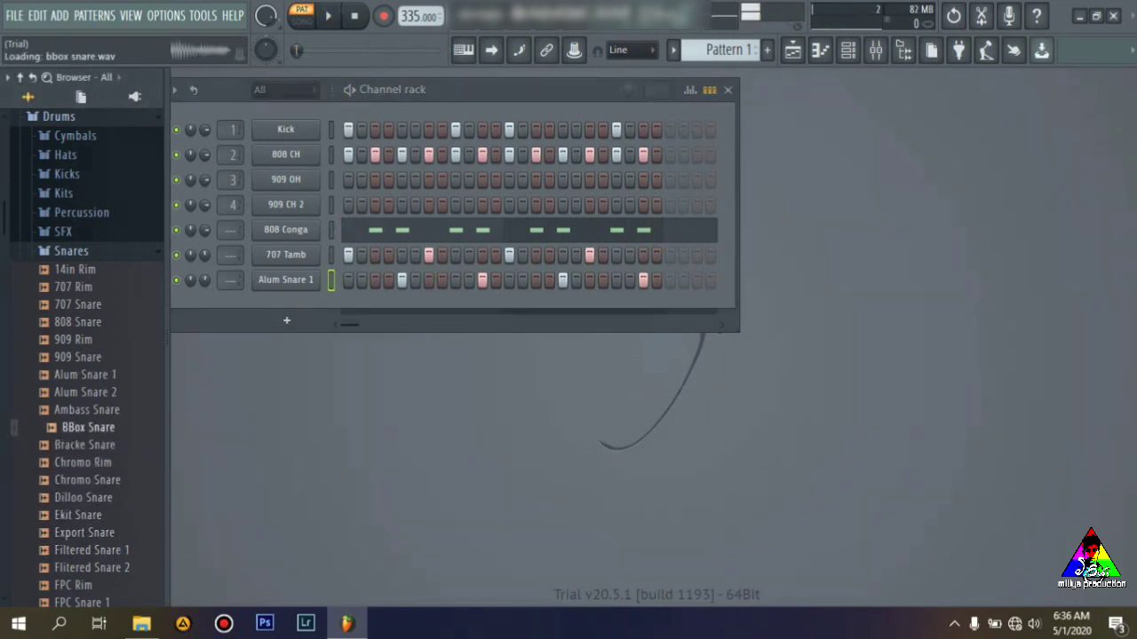
Audition the snare samples further down the Snares folder, as far as Grv Snareclap 04
key(Down)
key(Down)
key(Down)
key(Down)
key(Down)
key(Down)
key(Down)
key(Down)
key(Down)
key(Down)
key(Down)
key(Down)
key(Down)
key(Down)
key(Down)
key(Down)
key(Down)
key(Down)
key(Down)
key(Down)
key(Down)
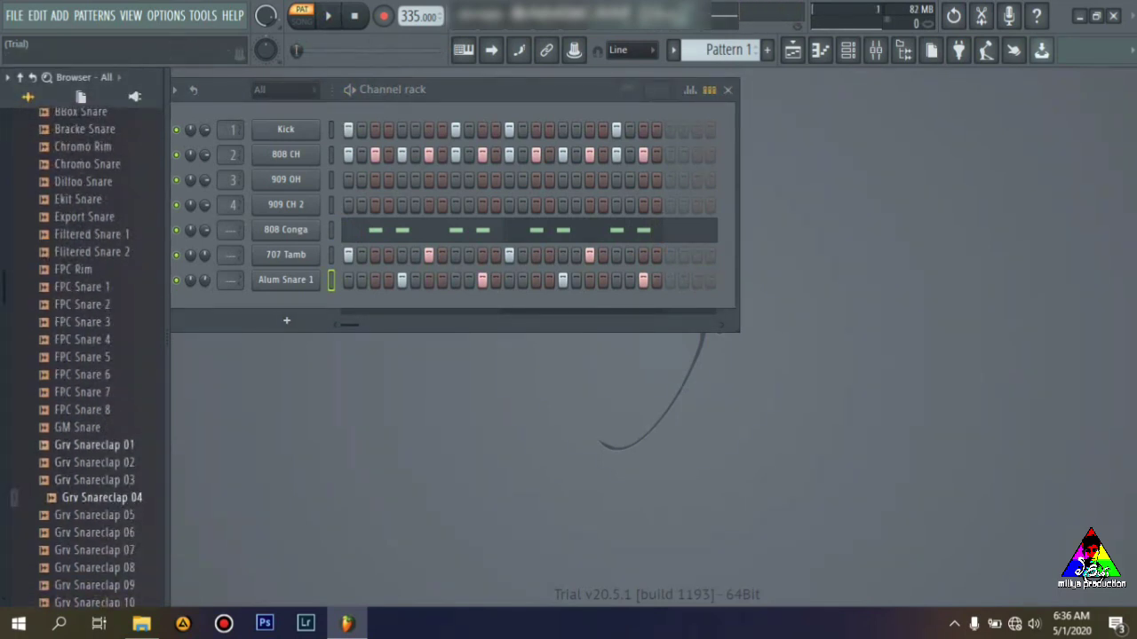
Go back up through the snare list and audition the FPC Snare samples
key(Up)
key(Up)
key(Up)
key(Up)
key(Up)
key(Up)
key(Up)
key(Up)
key(Up)
key(Up)
key(Up)
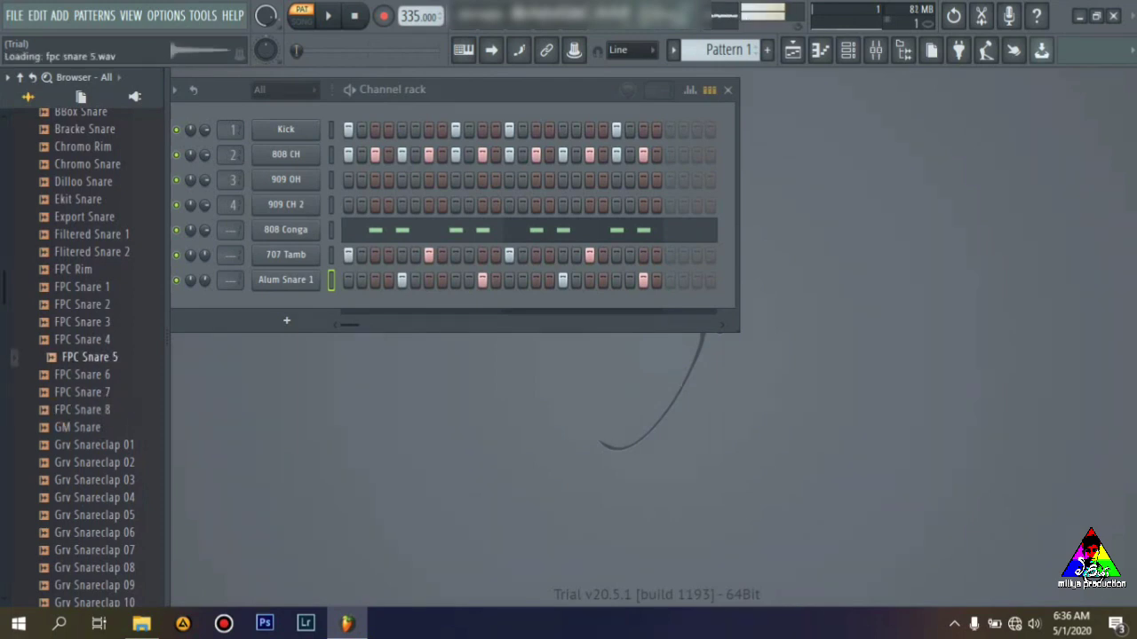
Replace the Alum Snare 1 channel's sample with FPC Snare 2 and play the pattern
key(Up)
key(Down)
drag(89, 303, 285, 279)
key(space)
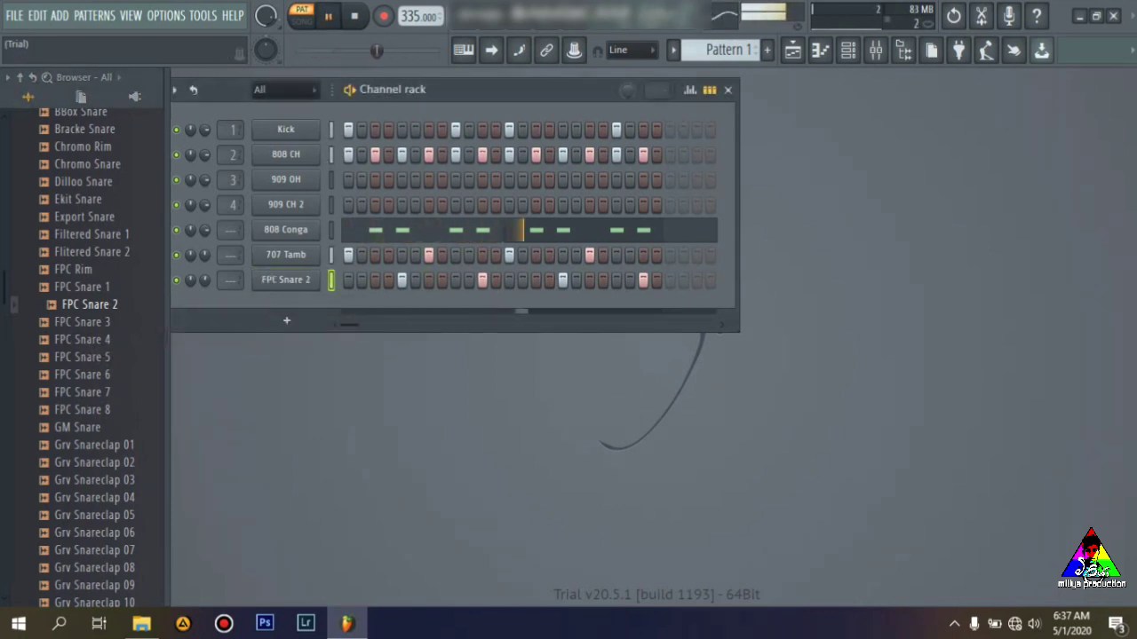
Stop playback and audition samples in the rest of the Snares folder, including Grv Snareclap 27 and WhoDat Snare
scroll(89, 417, down, 6)
click(98, 445)
key(space)
click(98, 481)
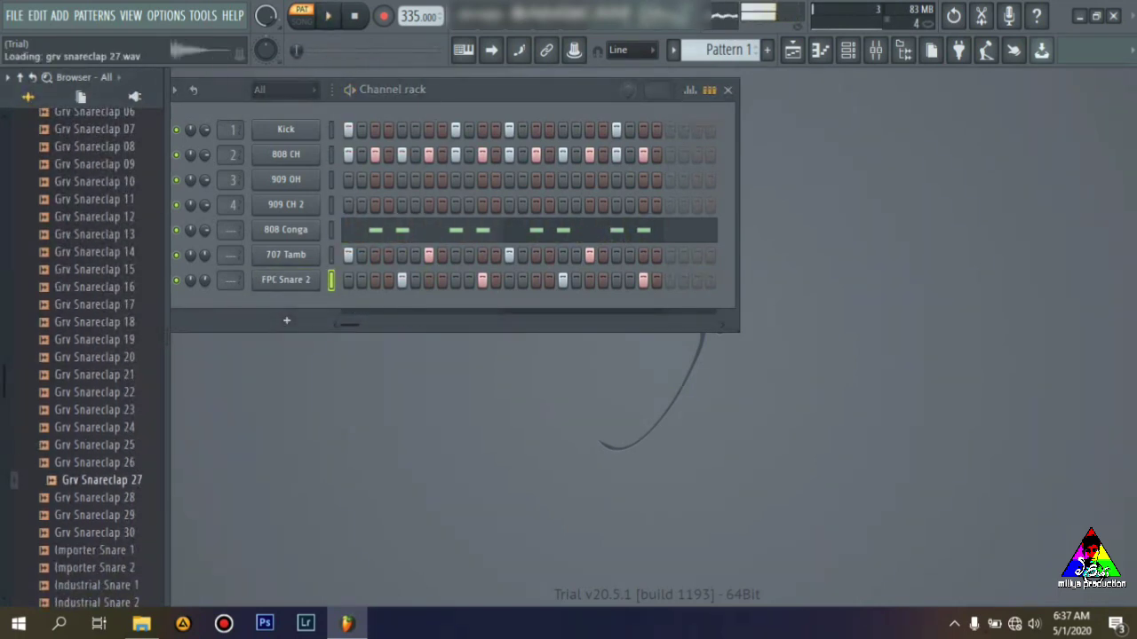
scroll(98, 480, down, 5)
click(98, 481)
scroll(97, 480, down, 5)
click(98, 462)
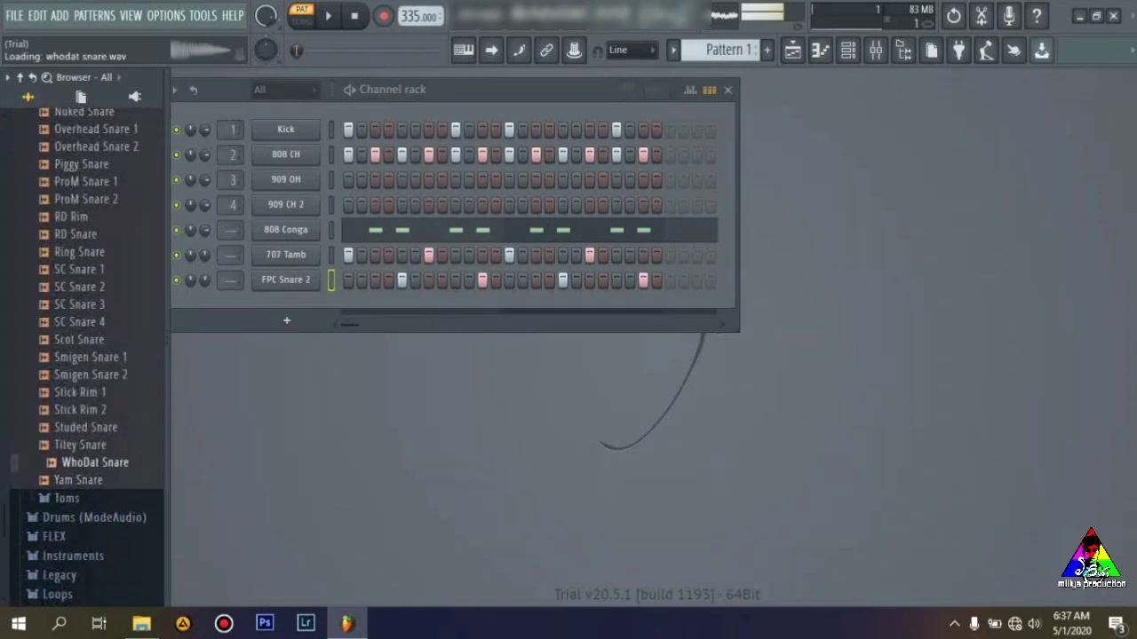
Audition a few more snares, replace the FPC Snare 2 channel's sample with Smigen Snare 2, play the pattern and turn the channel's volume down
click(93, 445)
click(94, 428)
click(97, 375)
drag(98, 374, 284, 281)
key(space)
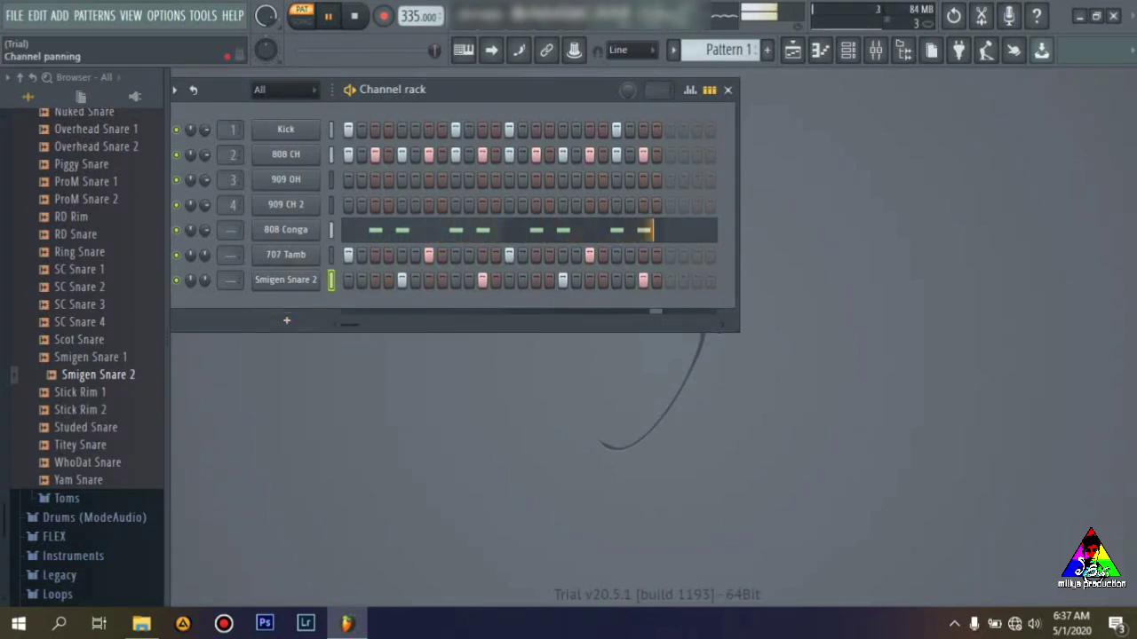
drag(205, 280, 205, 291)
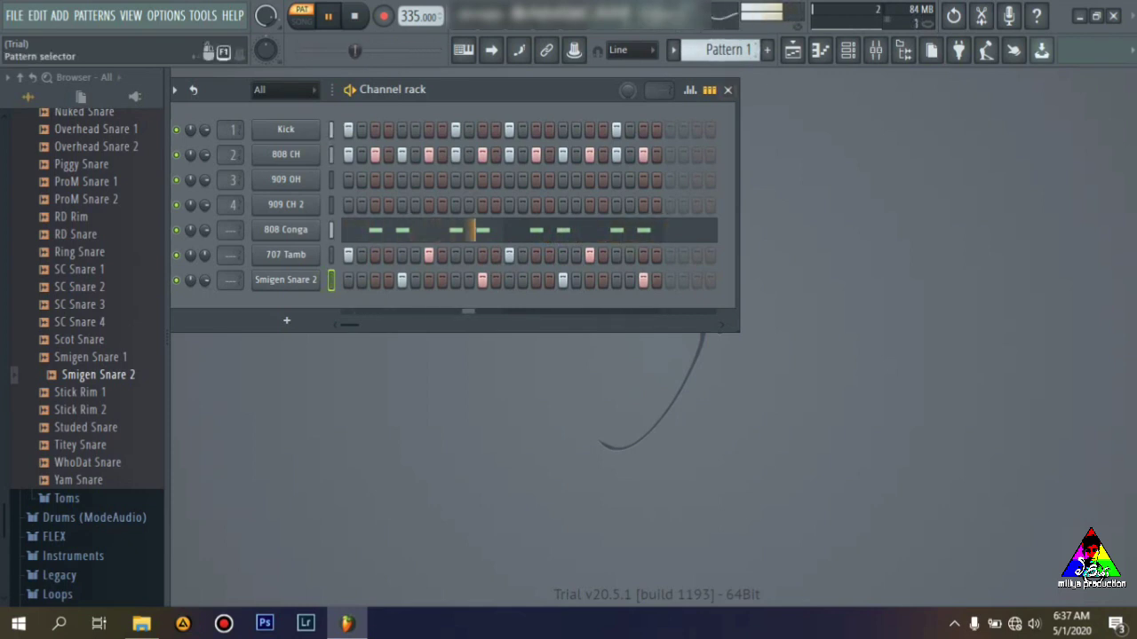
Switch to Pattern 2 and try the 808 CH channel with steps 1 to 14 filled and with every 4th step filled
click(755, 46)
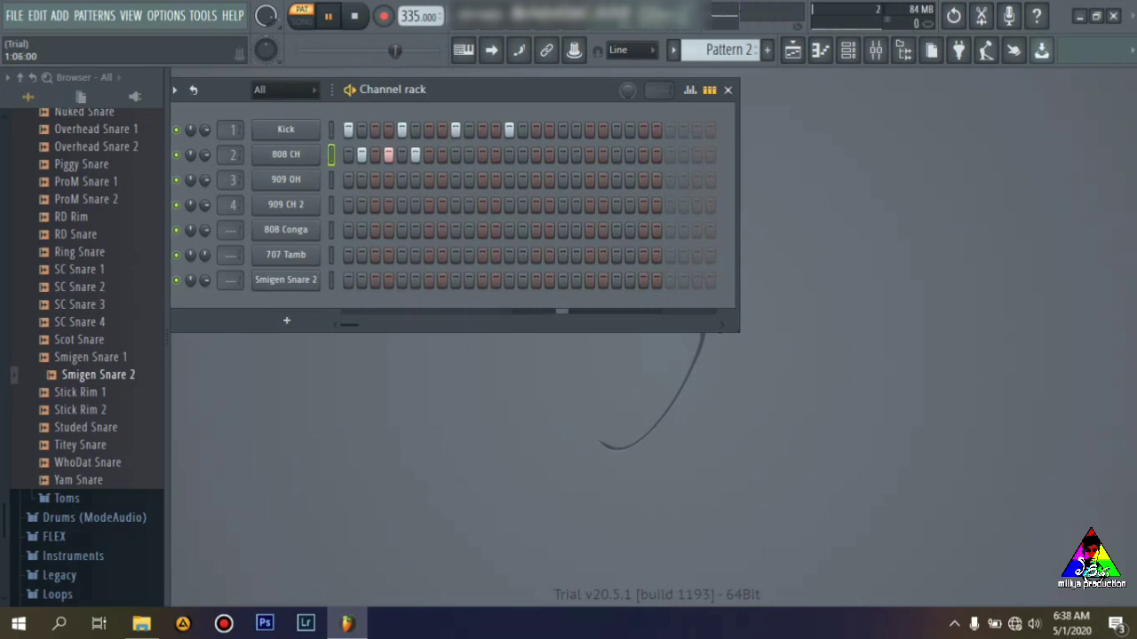
drag(456, 154, 349, 155)
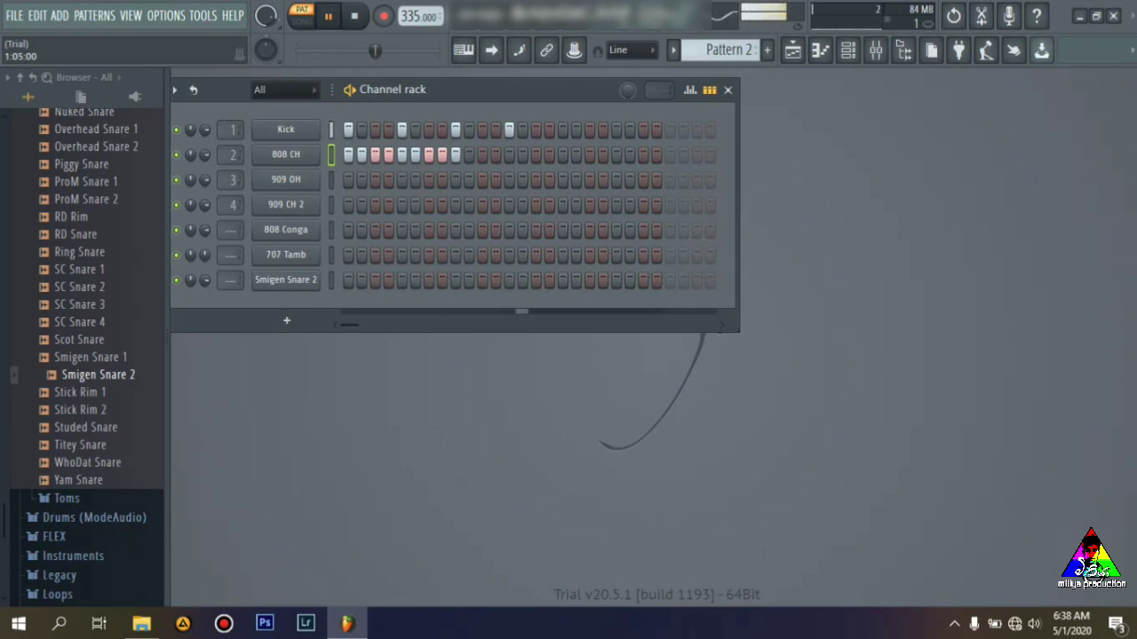
drag(469, 155, 522, 154)
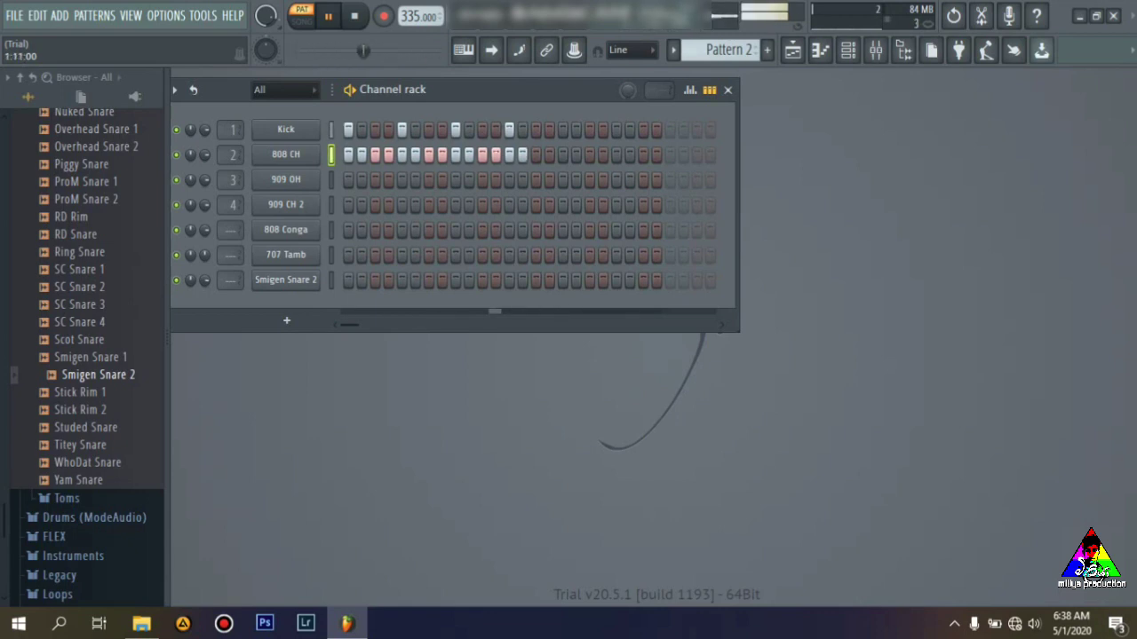
right_click(315, 153)
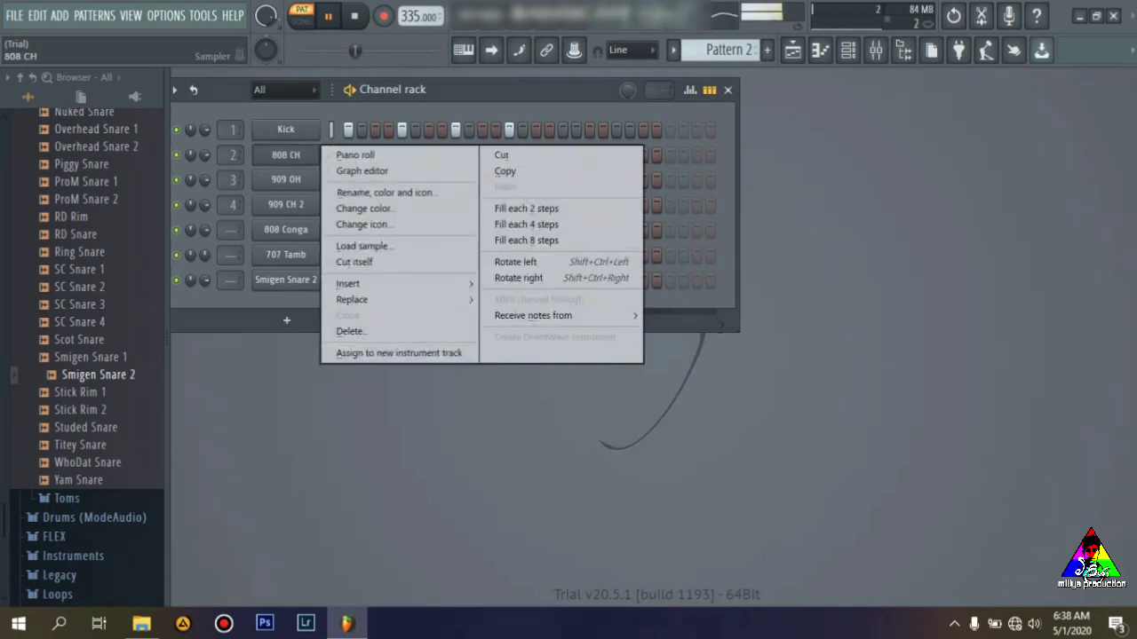
click(526, 224)
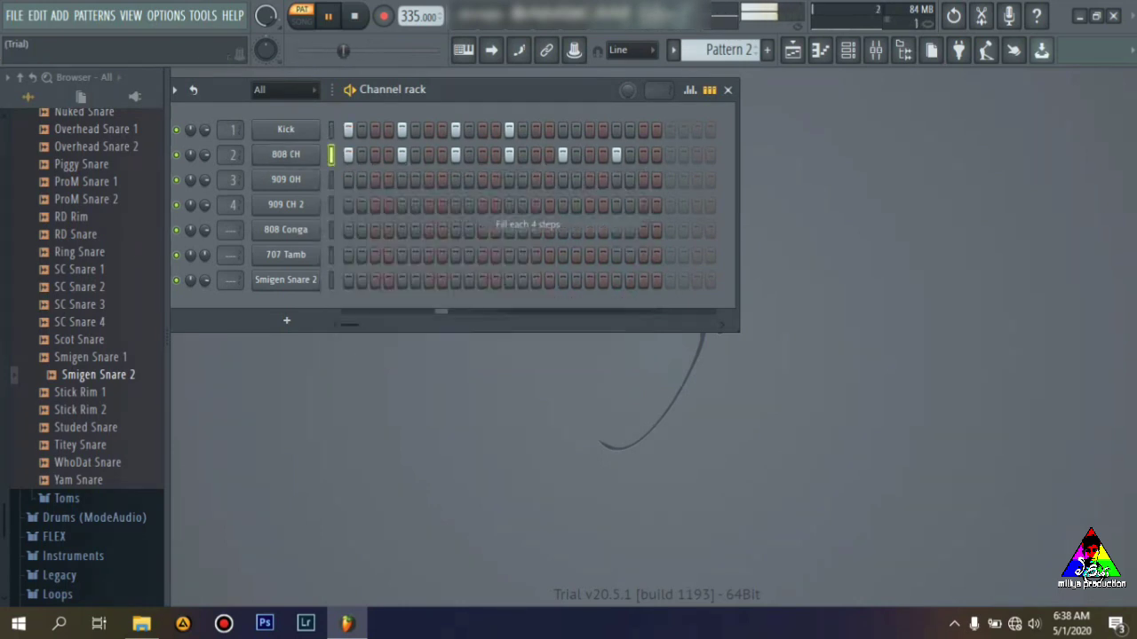
Fill every 2nd step of the 808 CH channel, clear its hits after step 13 and add hits on steps 10 and 12
right_click(316, 153)
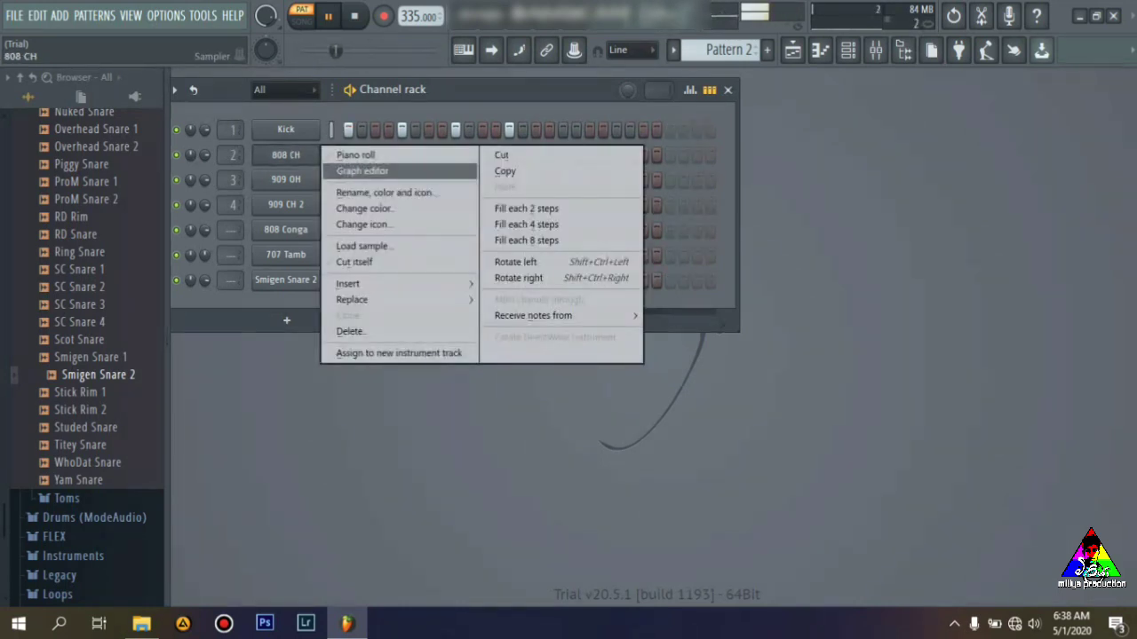
click(525, 208)
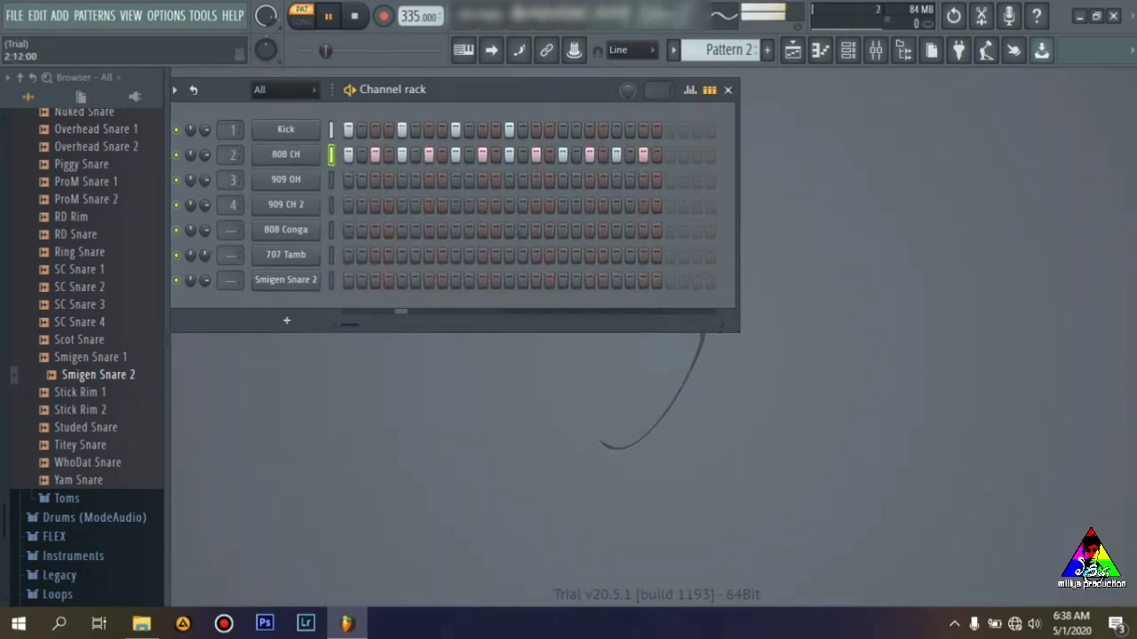
drag(643, 155, 535, 155)
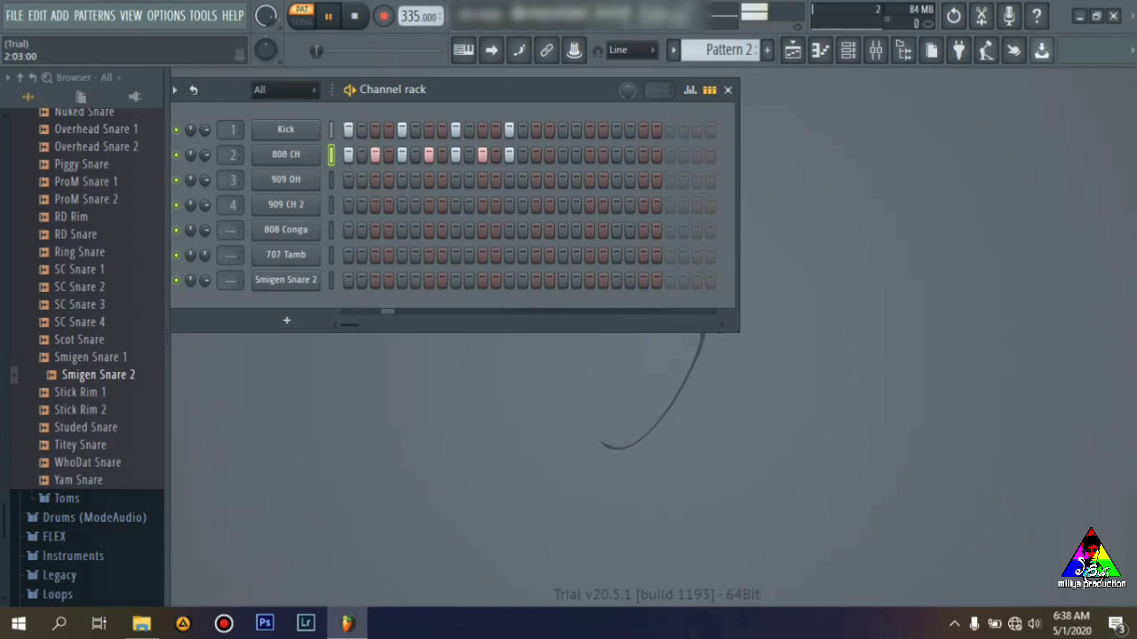
click(496, 156)
click(469, 155)
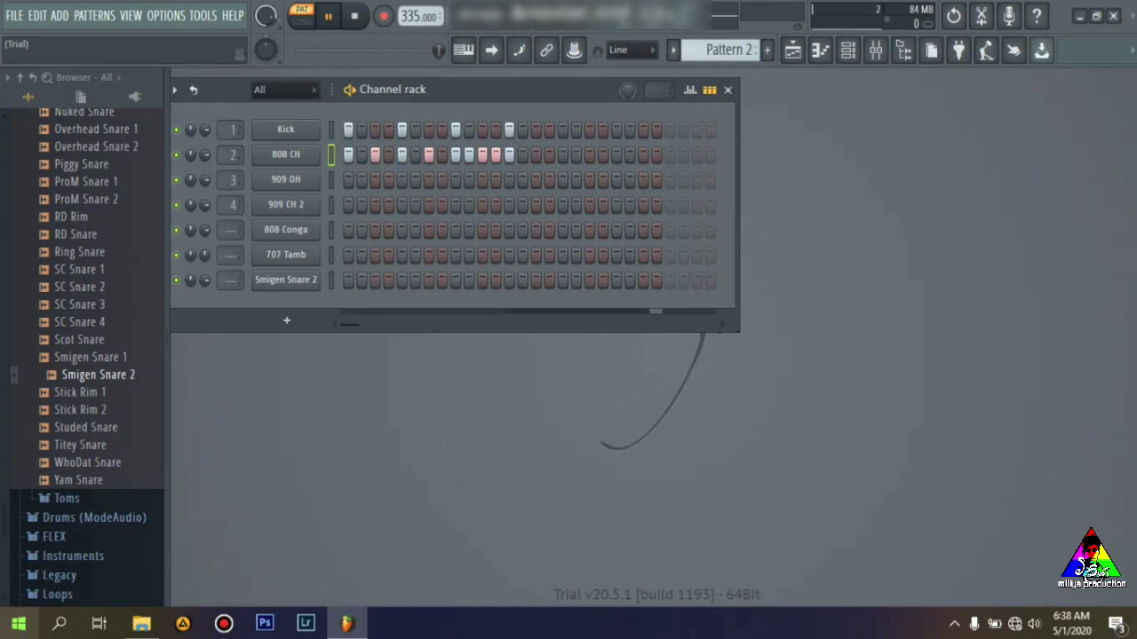
click(508, 180)
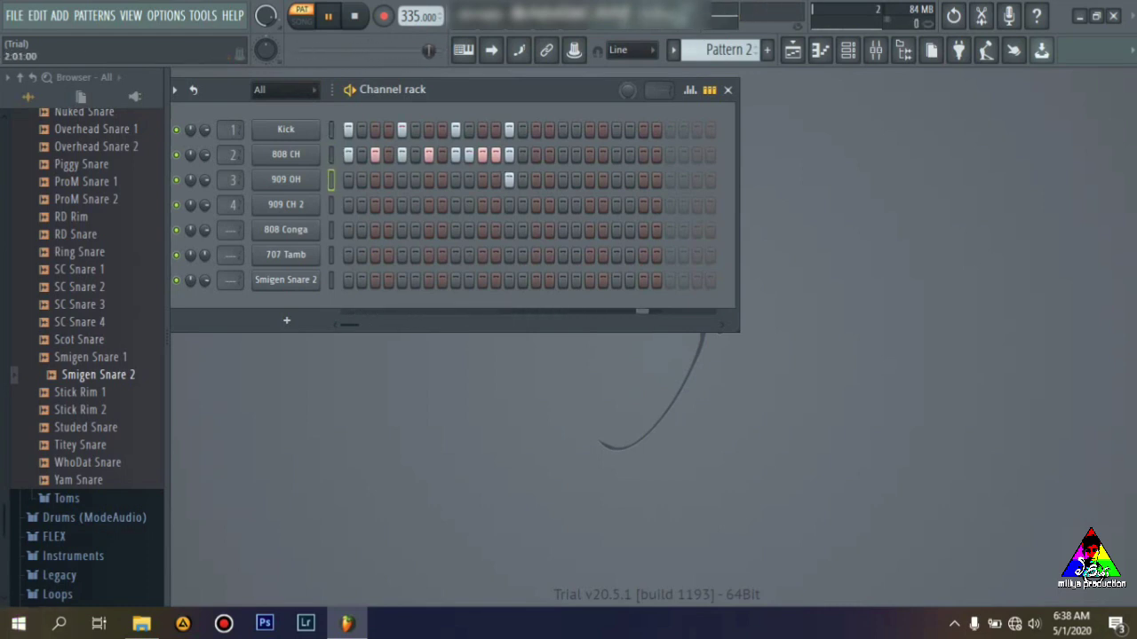
right_click(508, 180)
click(536, 180)
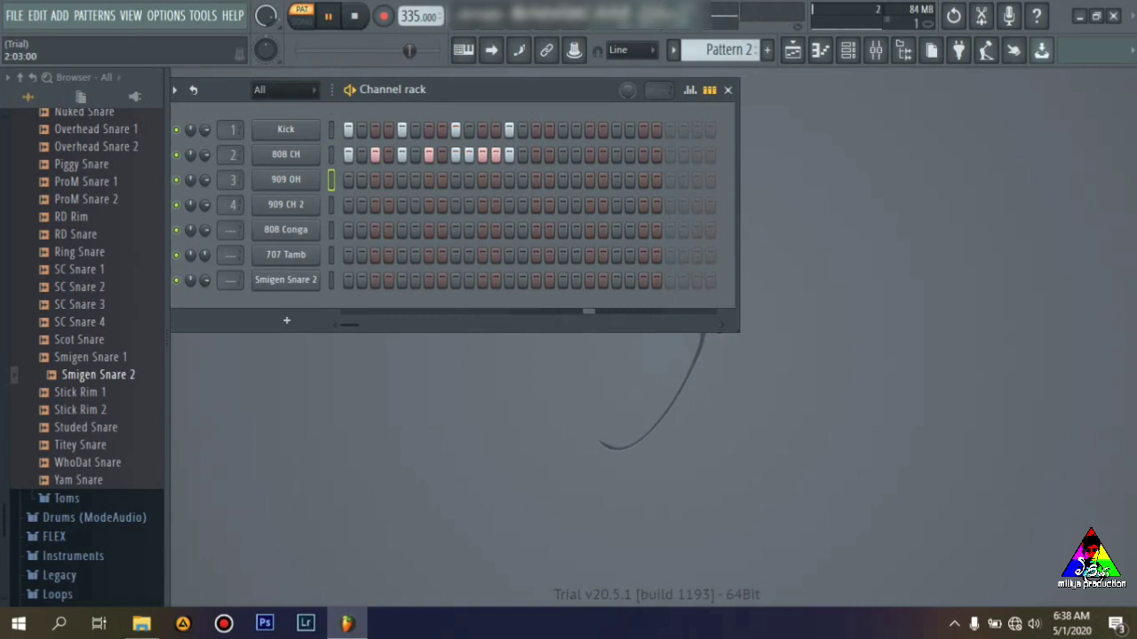
right_click(536, 181)
click(522, 180)
right_click(522, 180)
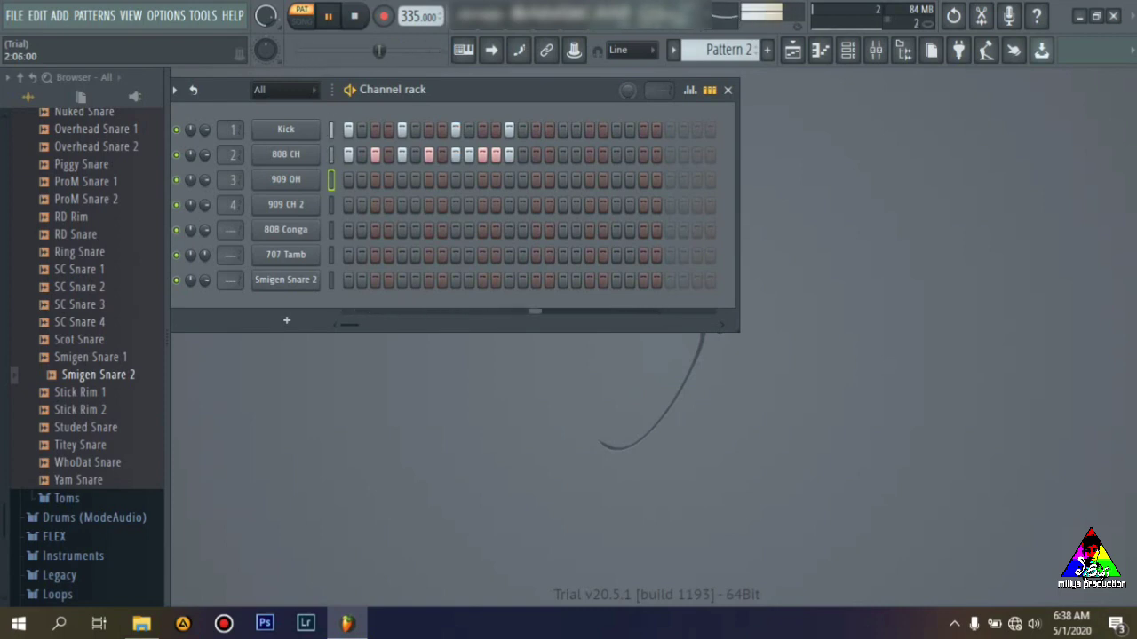
click(535, 180)
click(548, 181)
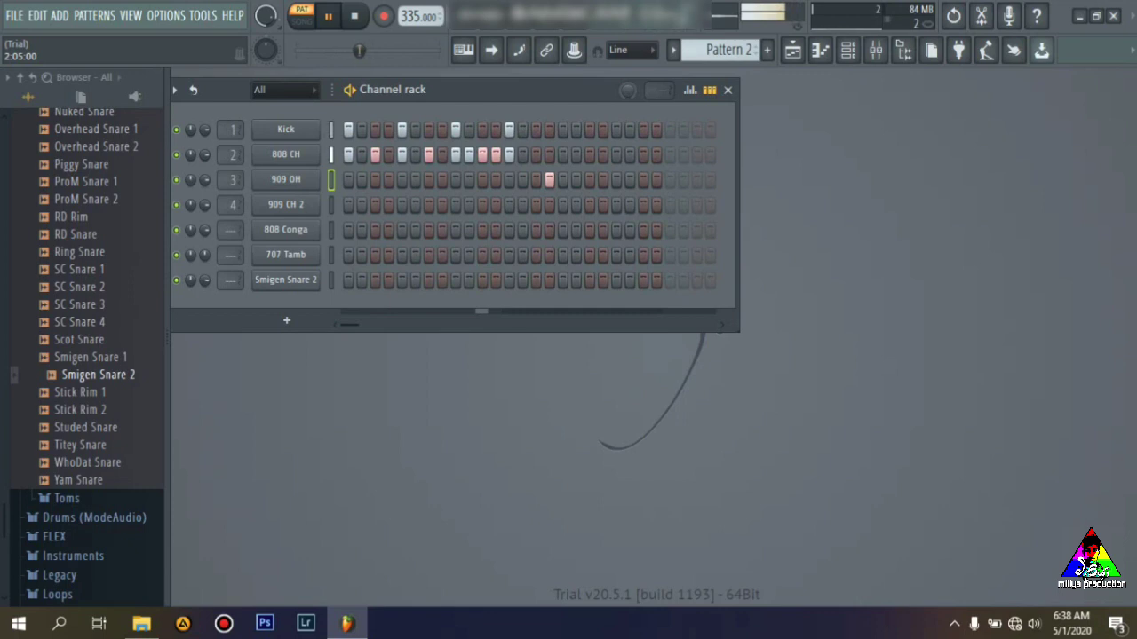
right_click(549, 181)
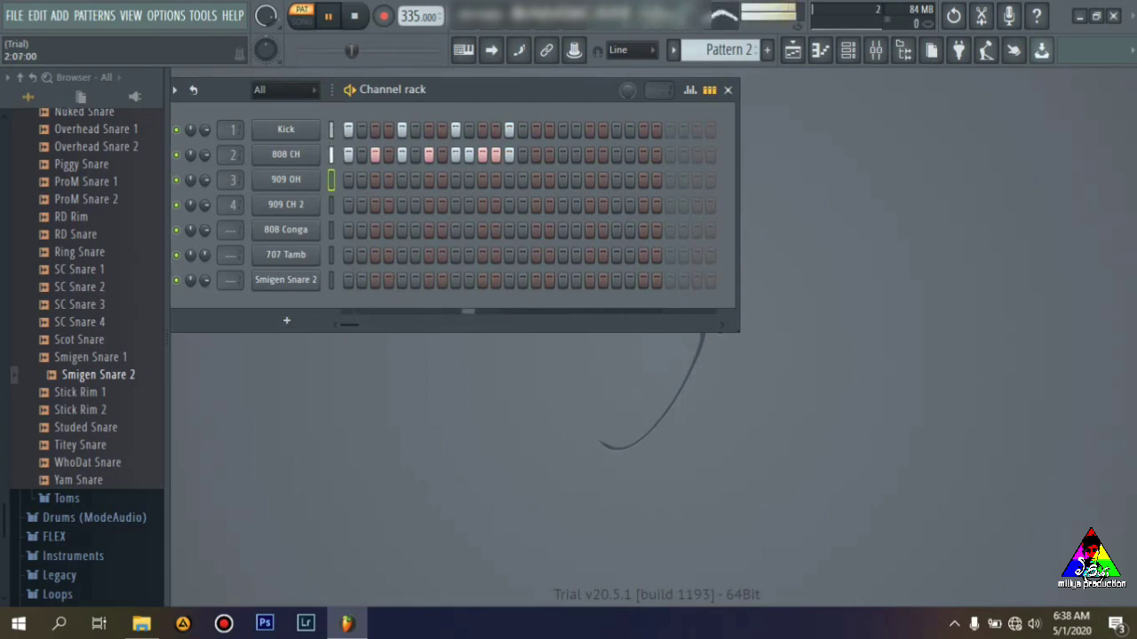
Try the single 909 OH hit on step 17 and place it on step 19
click(562, 180)
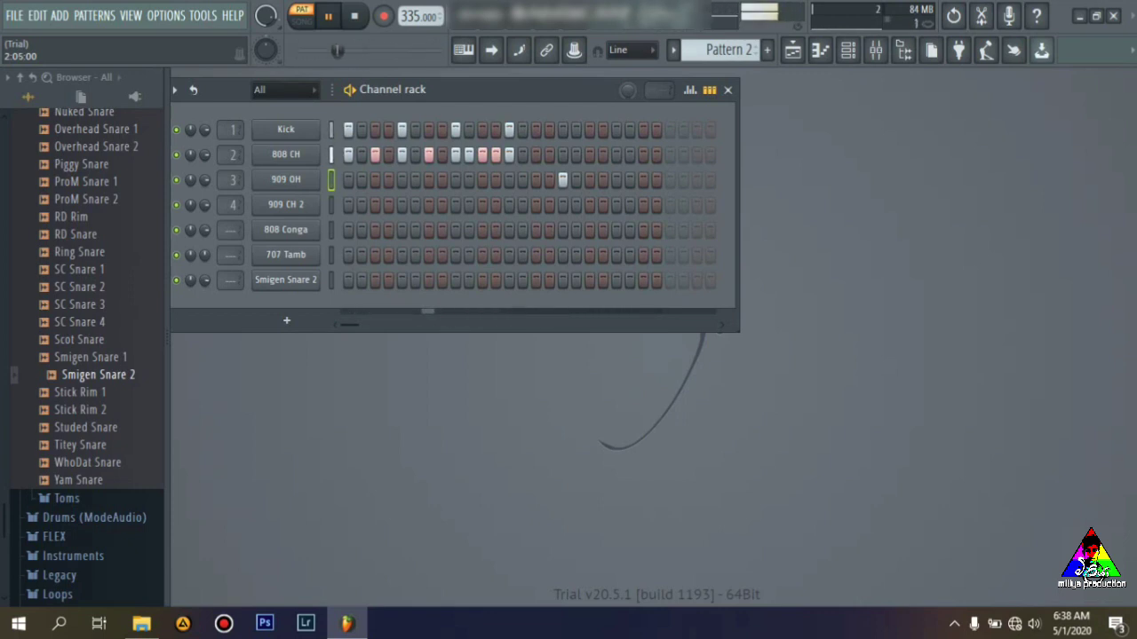
right_click(562, 180)
click(589, 180)
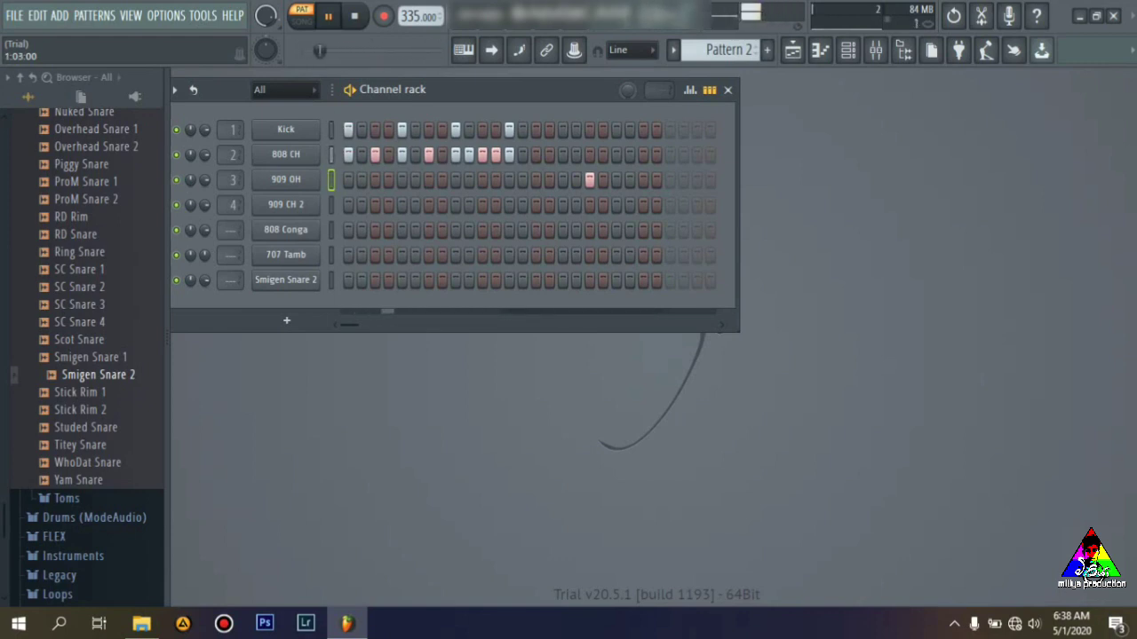
Fill steps 1 to 13 of the 909 CH 2 channel with hits
click(375, 205)
right_click(375, 205)
click(509, 206)
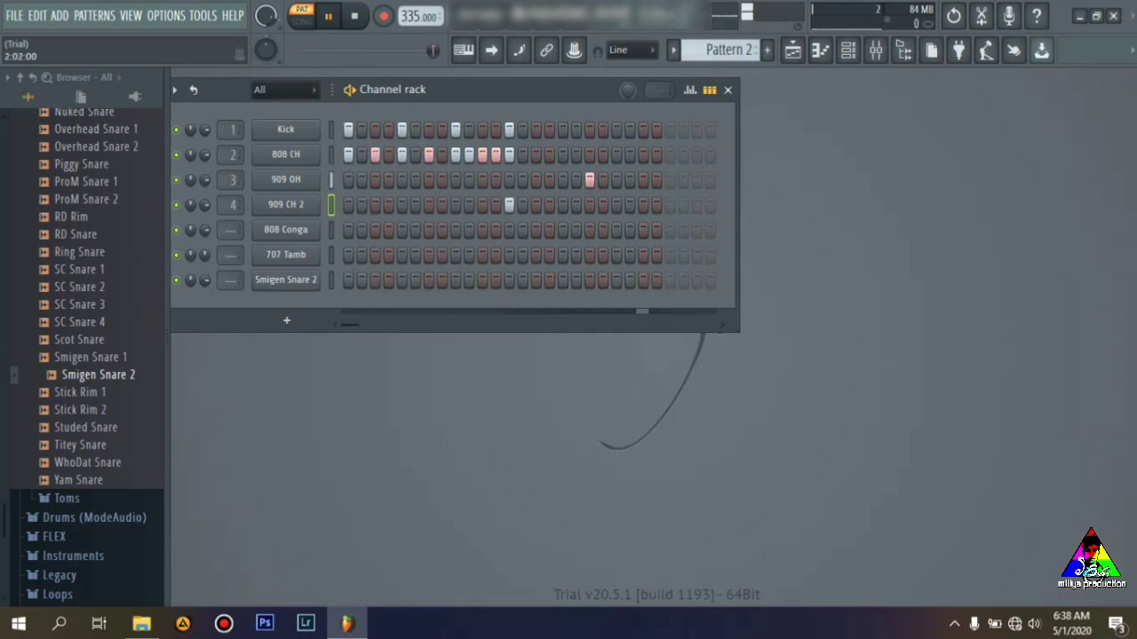
drag(495, 205, 348, 205)
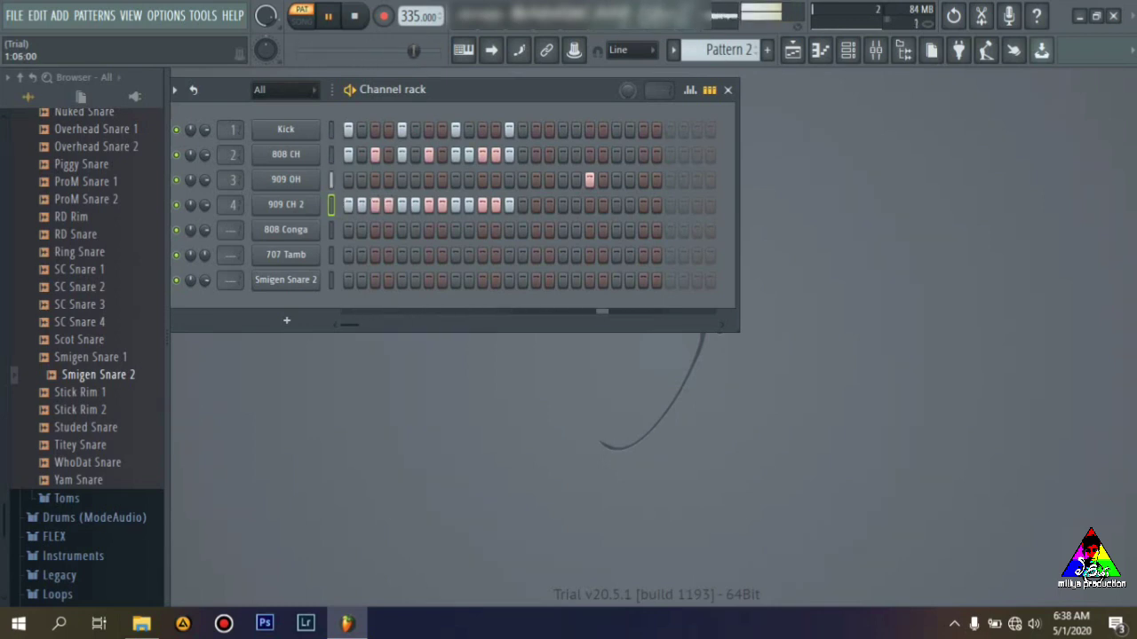
Clear steps 5 and 6 of the 909 CH 2 channel, with hits on steps 1 to 4 and 7 to 13
drag(482, 205, 388, 206)
right_click(375, 205)
click(388, 205)
click(375, 205)
drag(428, 205, 481, 206)
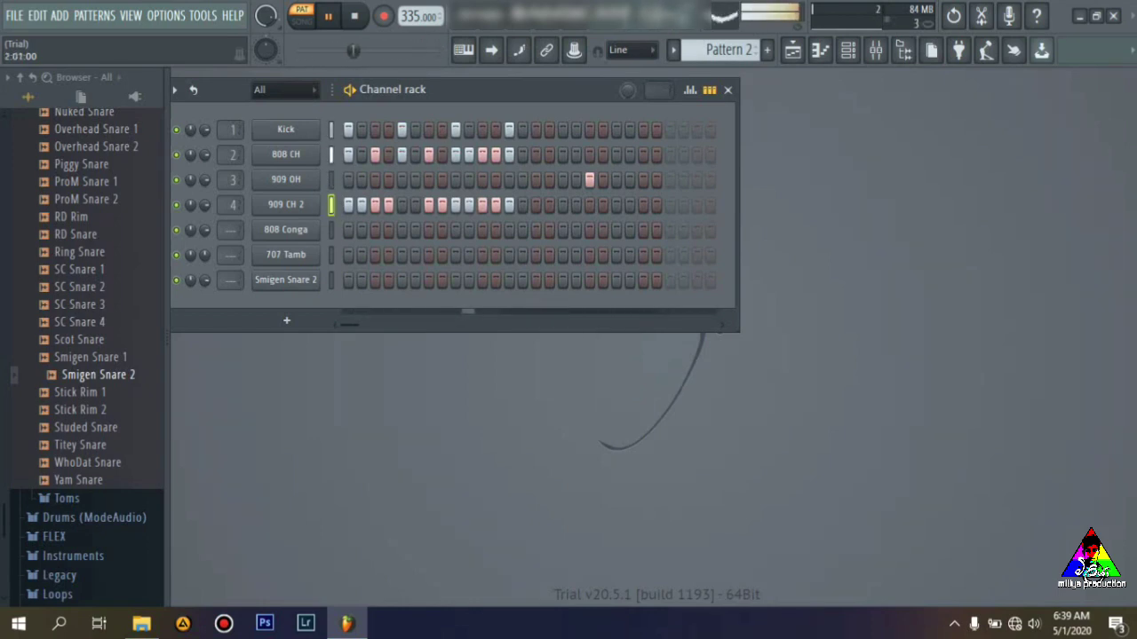
Rework the end of the 909 CH 2 run by clearing step 11 and leaving hits on steps 12 and 13
right_click(509, 206)
right_click(496, 205)
right_click(482, 206)
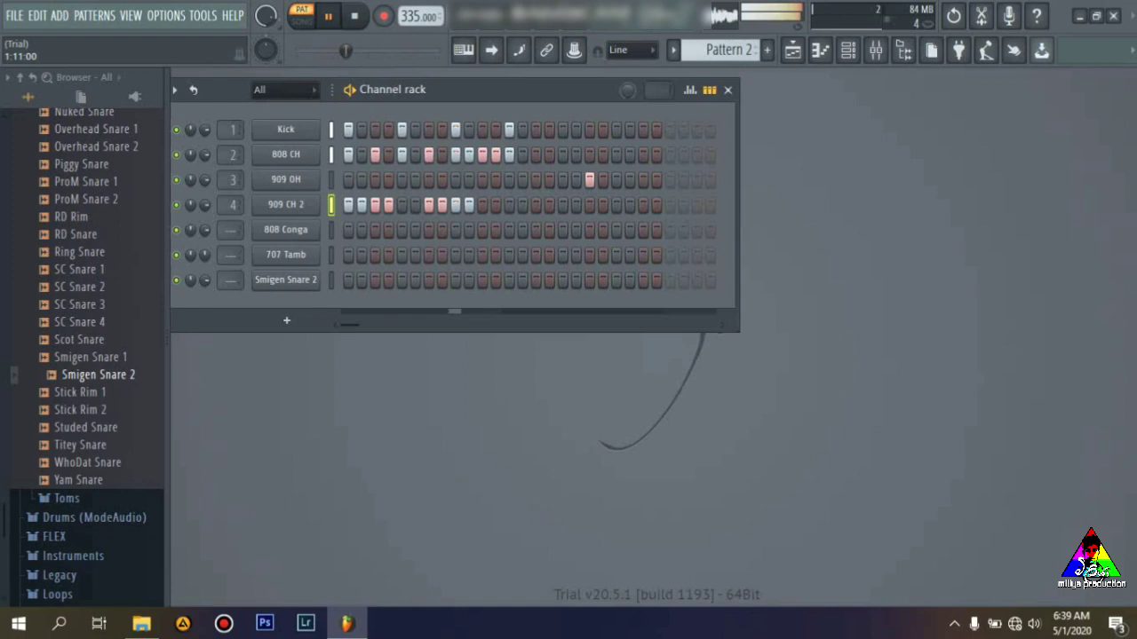
click(496, 205)
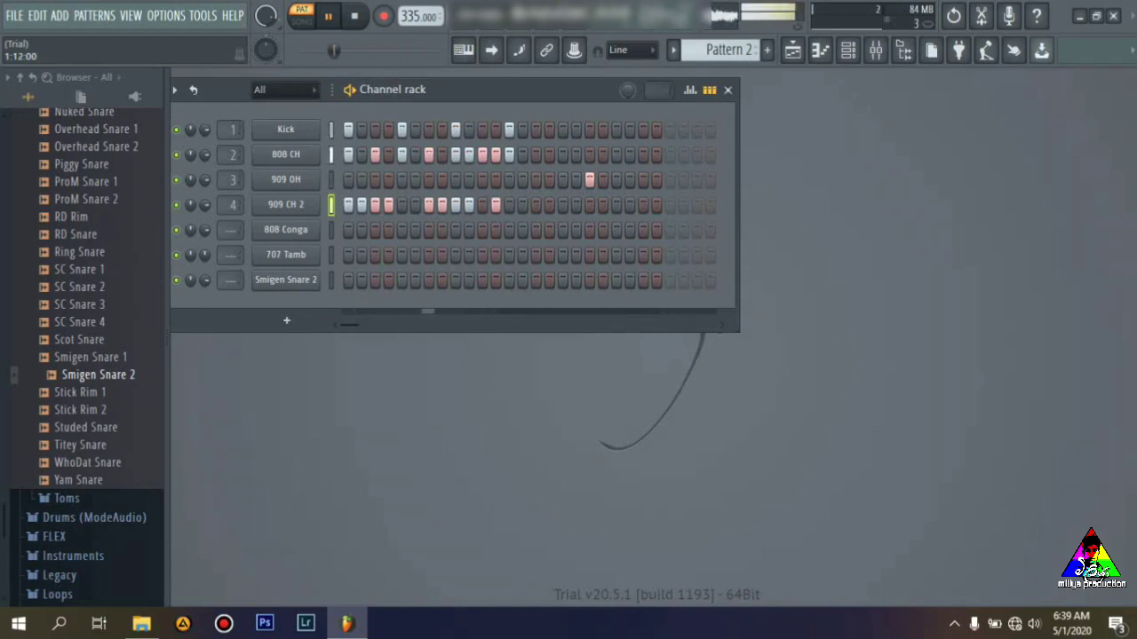
click(509, 205)
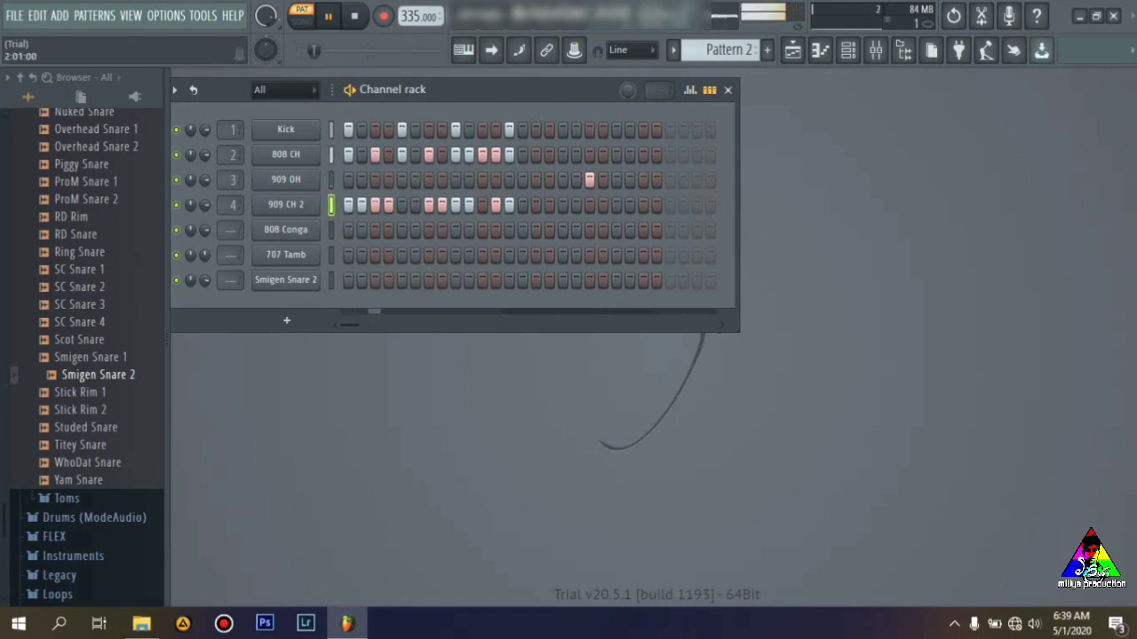
Try 808 Conga hits on steps 1 and 2, and on steps 6 and 7
click(348, 230)
click(361, 230)
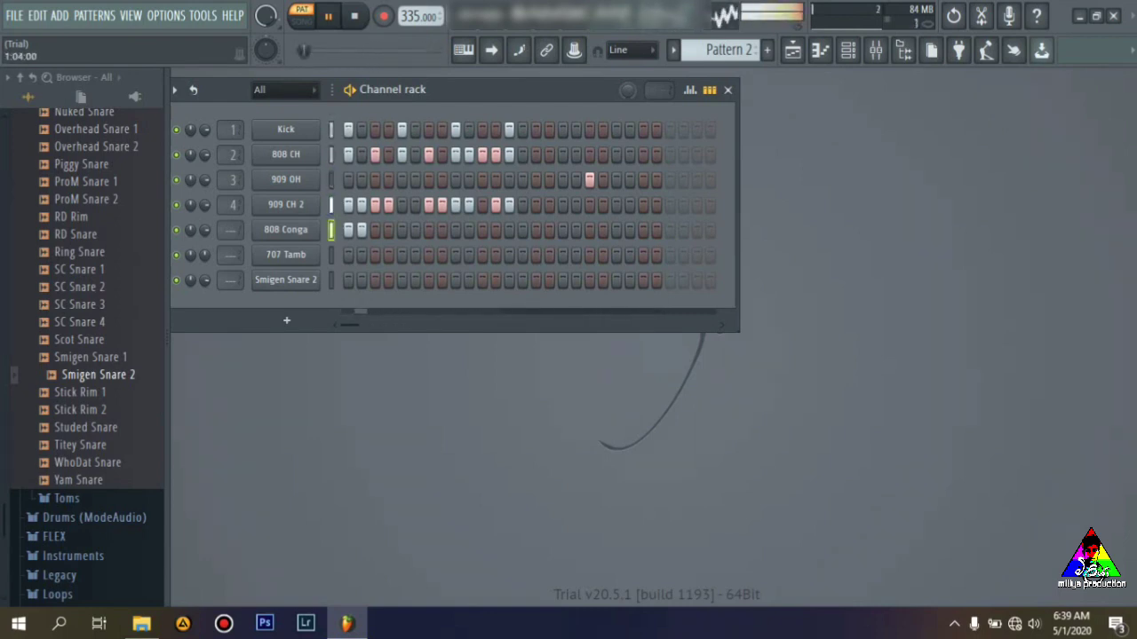
click(415, 230)
click(428, 230)
right_click(428, 230)
right_click(414, 230)
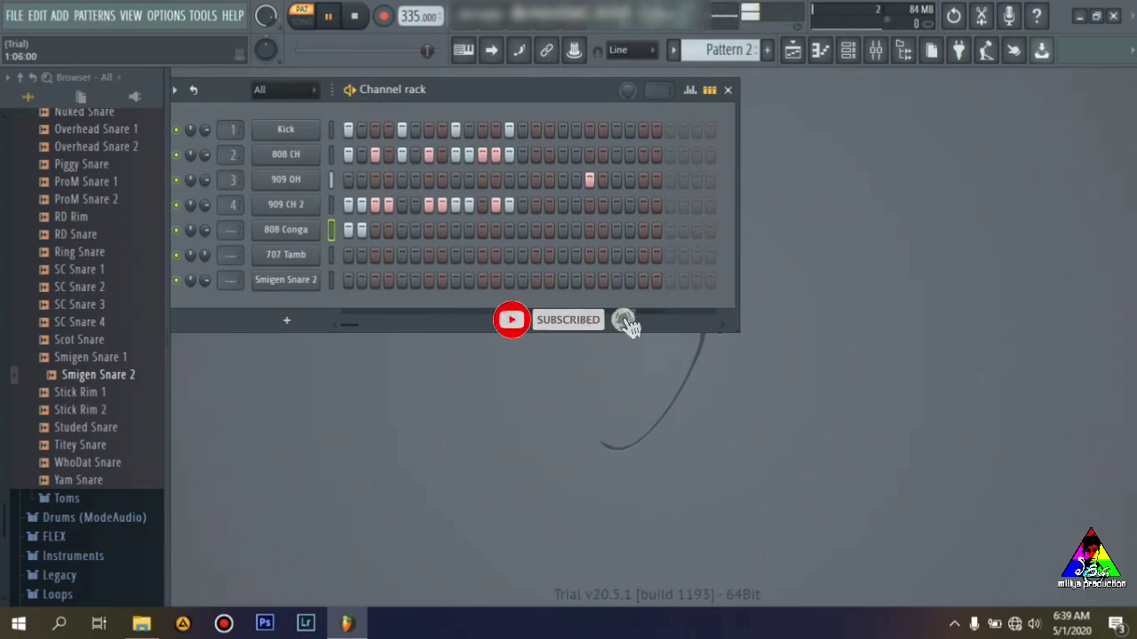
Enter 707 Tamb hits on steps 1 and 2 and on steps 6 to 12
drag(348, 255, 402, 255)
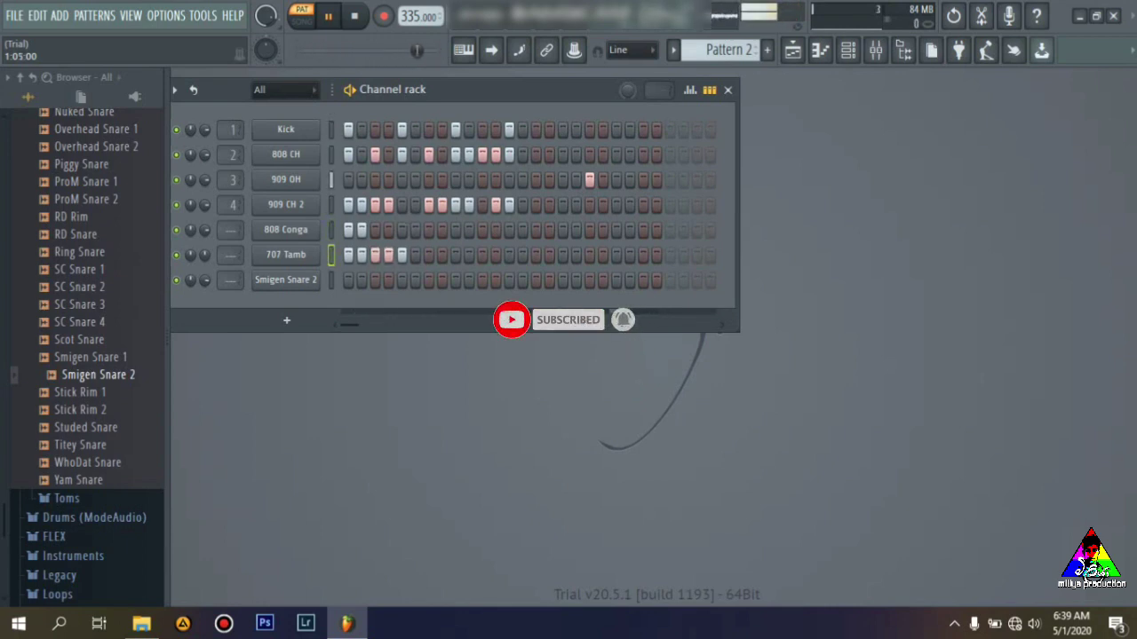
right_click(402, 254)
right_click(388, 255)
right_click(374, 254)
drag(494, 255, 415, 255)
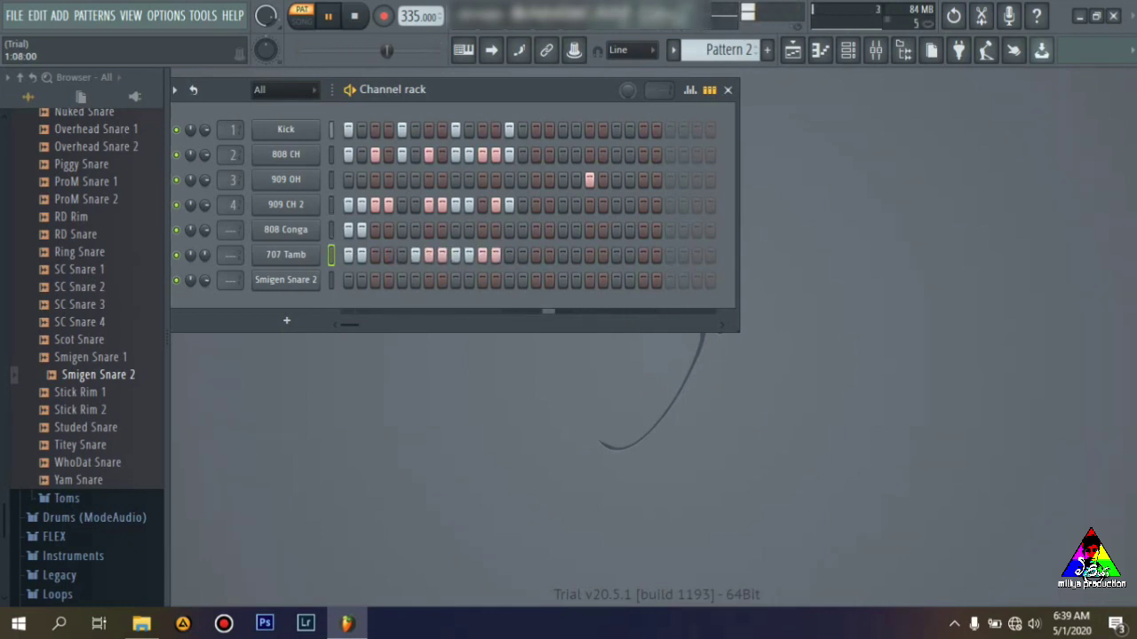
right_click(318, 249)
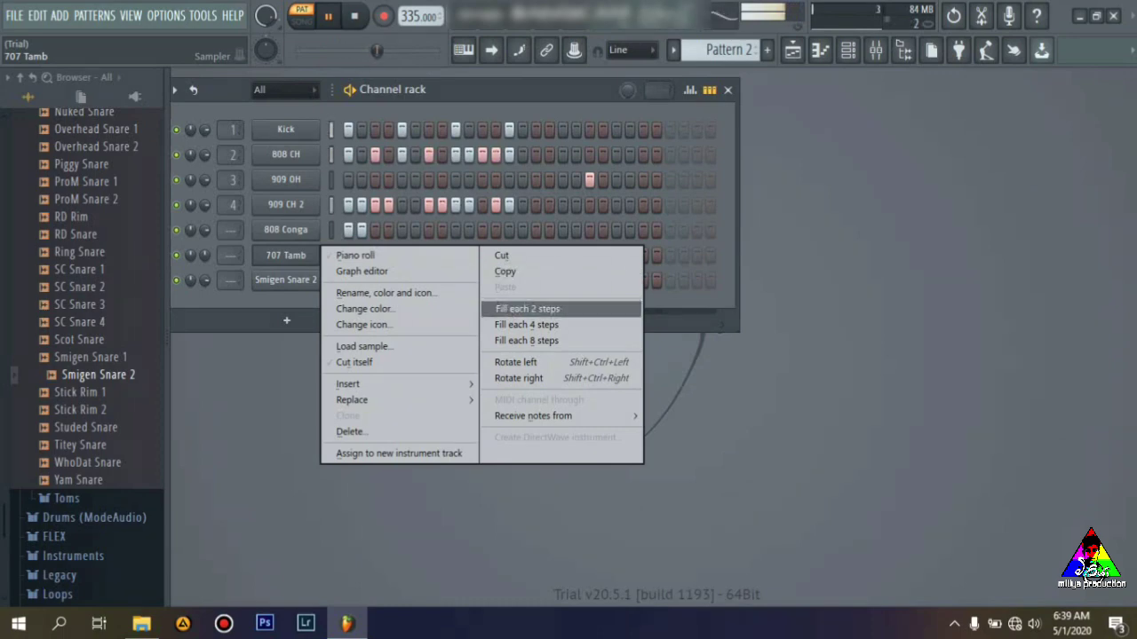
click(415, 231)
click(415, 231)
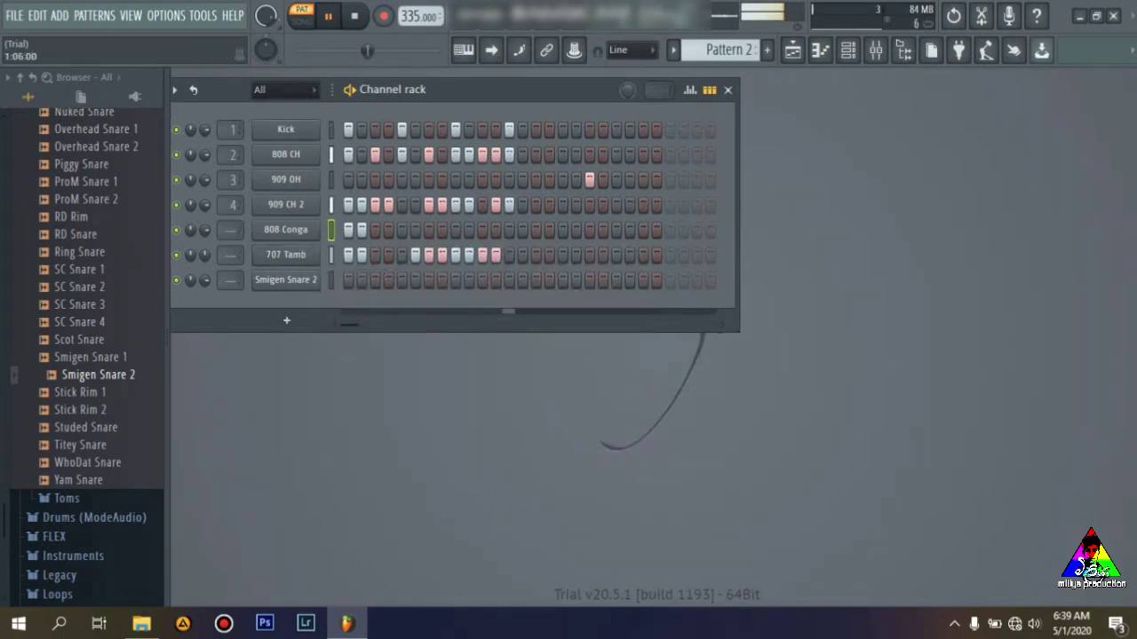
Rearrange the 707 Tamb hits onto steps 1, 5, 9 and 13, and turn down the 909 CH 2 channel's volume
click(401, 255)
click(401, 255)
drag(415, 255, 482, 255)
click(455, 255)
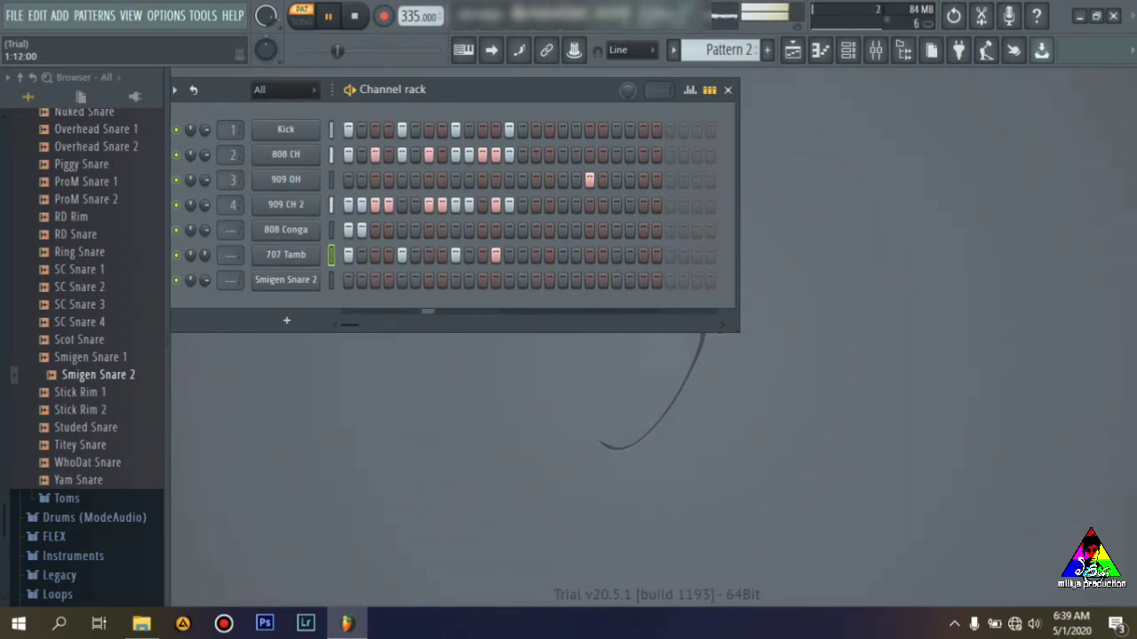
right_click(495, 255)
click(508, 255)
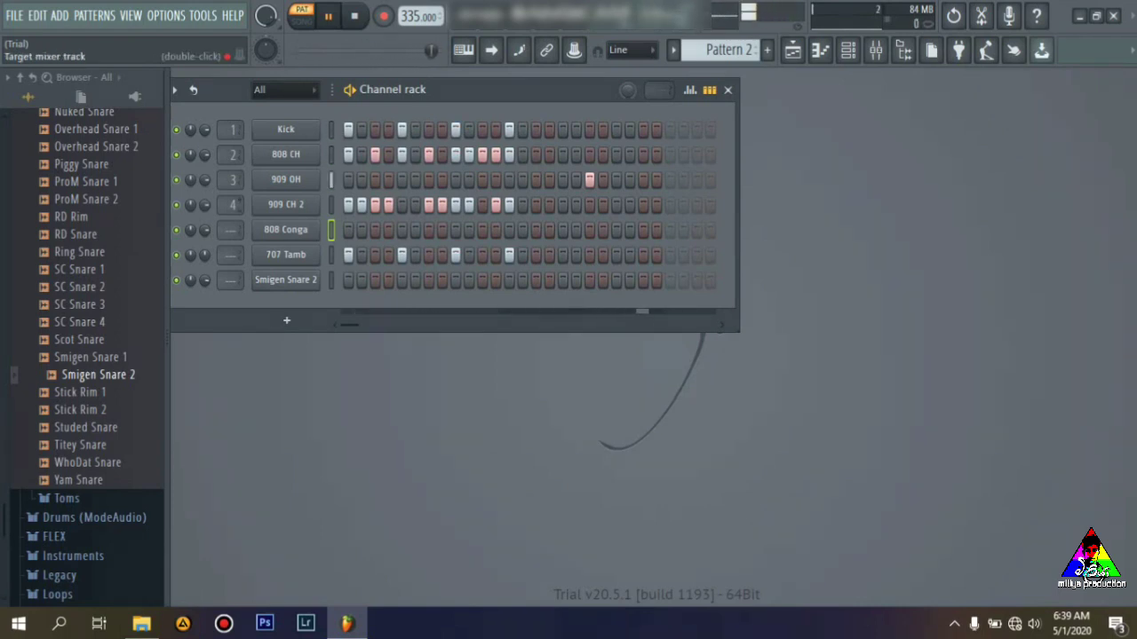
drag(205, 205, 205, 232)
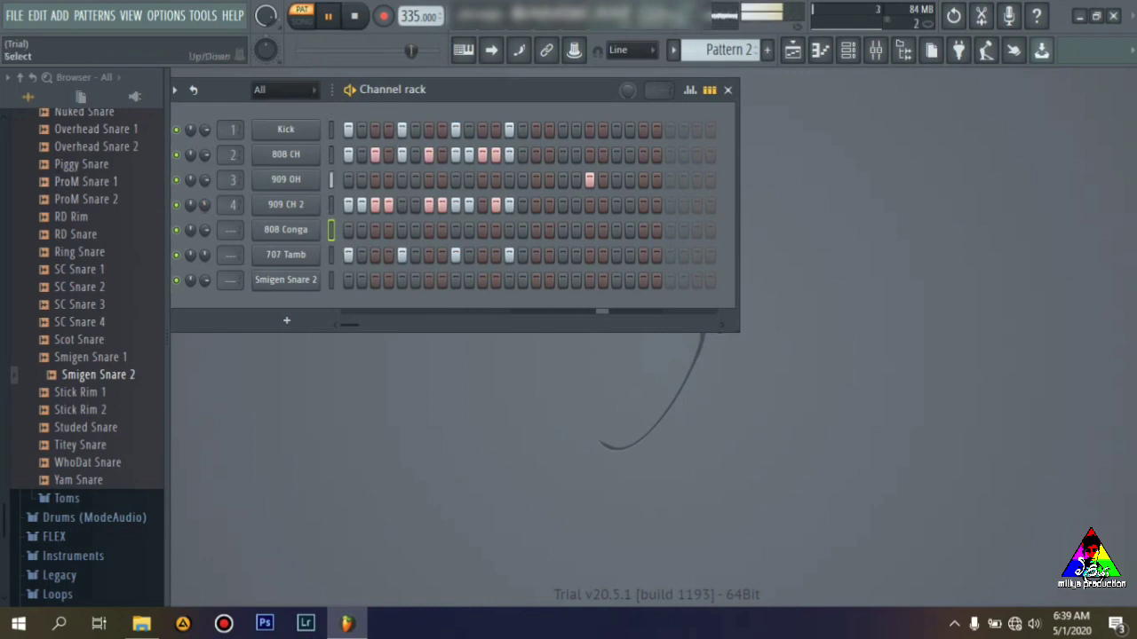
Try Smigen Snare 2 hits on steps 1 and 8 of Pattern 2
mouse_move(348, 281)
mouse_down()
mouse_move(576, 280)
mouse_move(361, 281)
mouse_move(415, 281)
mouse_move(388, 280)
mouse_up()
click(442, 281)
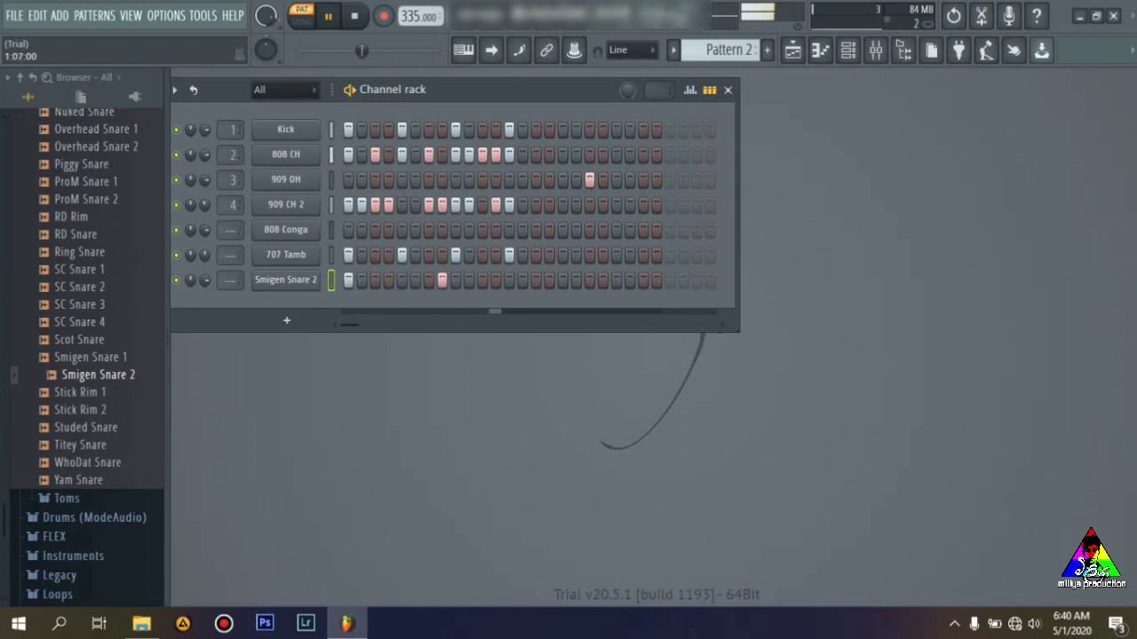
right_click(441, 281)
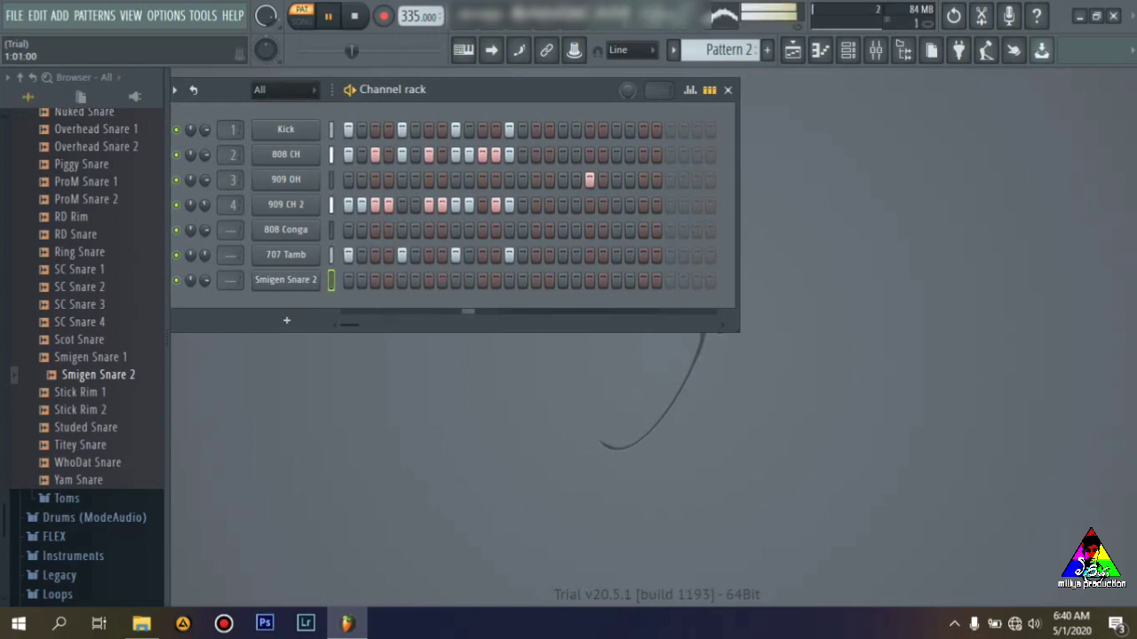
Open the Smigen Snare 2 channel in the piano roll, start playback and add a C5 note on step 3 of bar 1
right_click(316, 275)
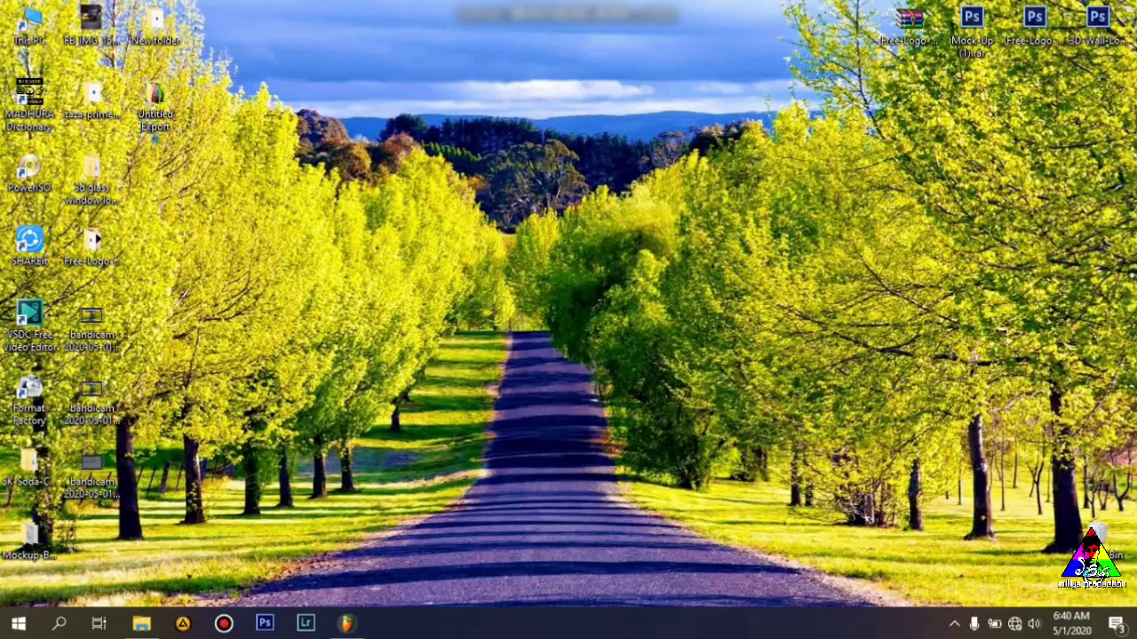
click(347, 623)
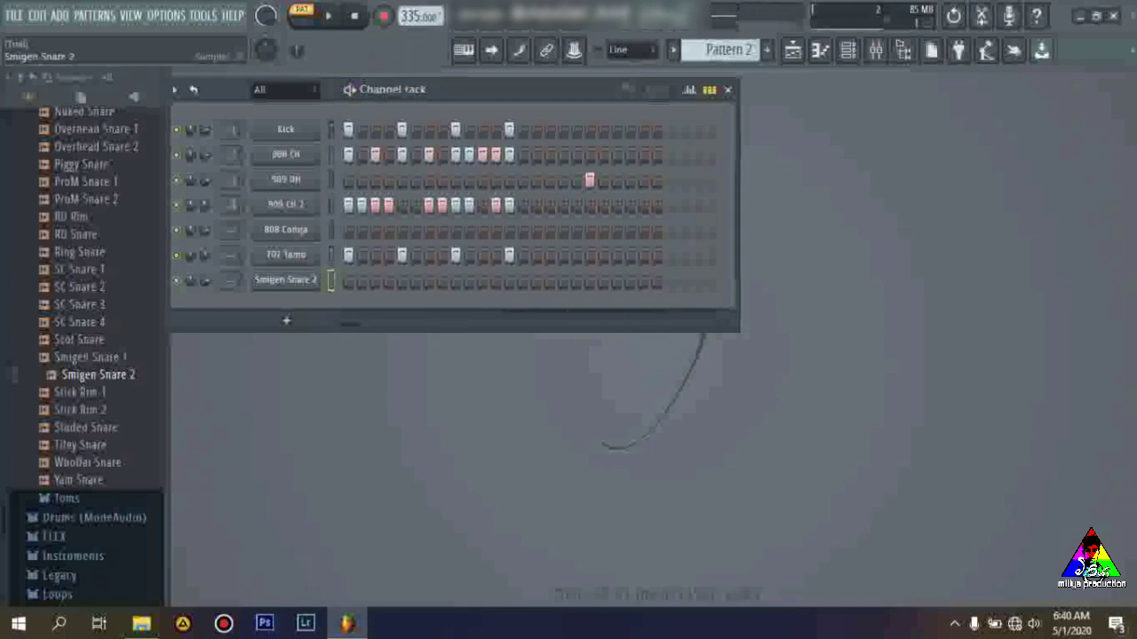
right_click(311, 280)
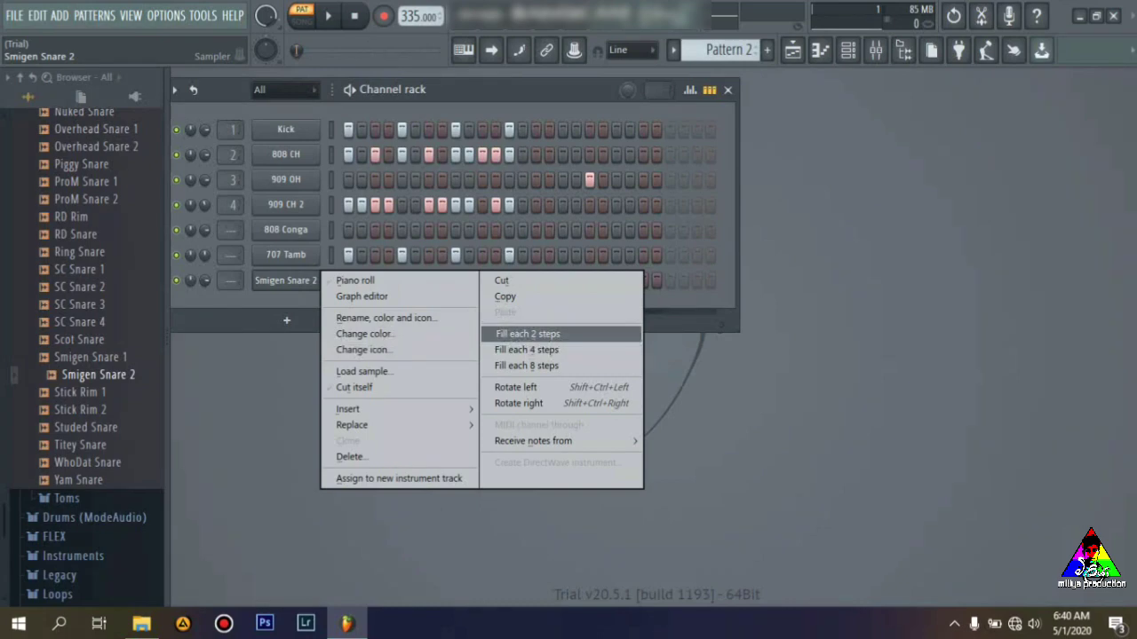
click(355, 280)
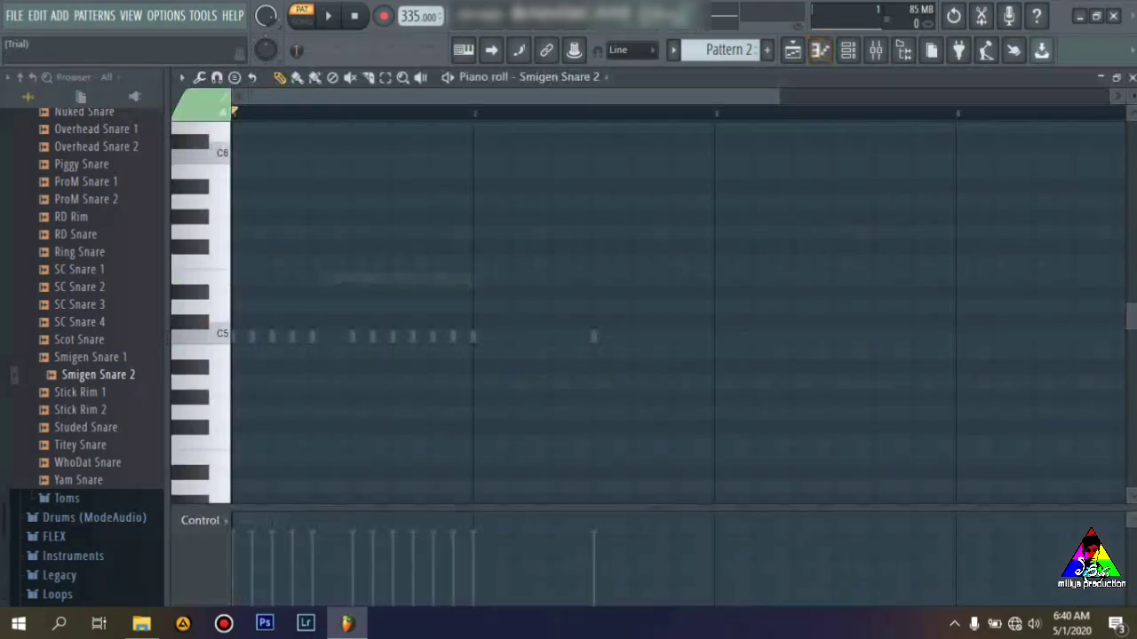
key(space)
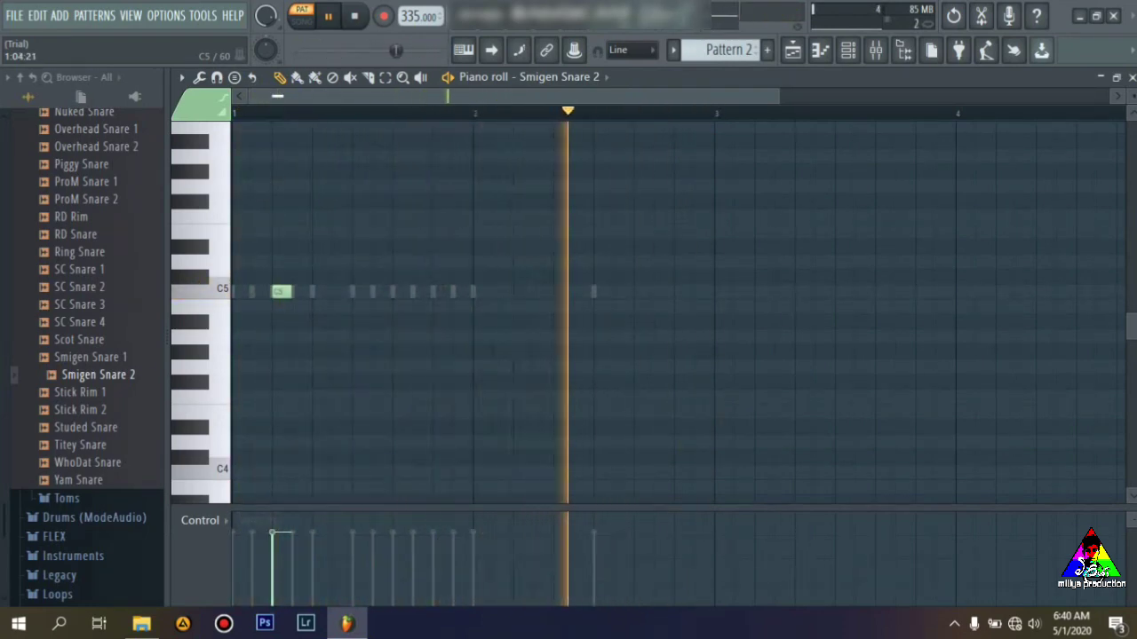
Add Smigen Snare 2 C5 notes on steps 5, 9 and 11 of bar 1 in Pattern 2
click(333, 291)
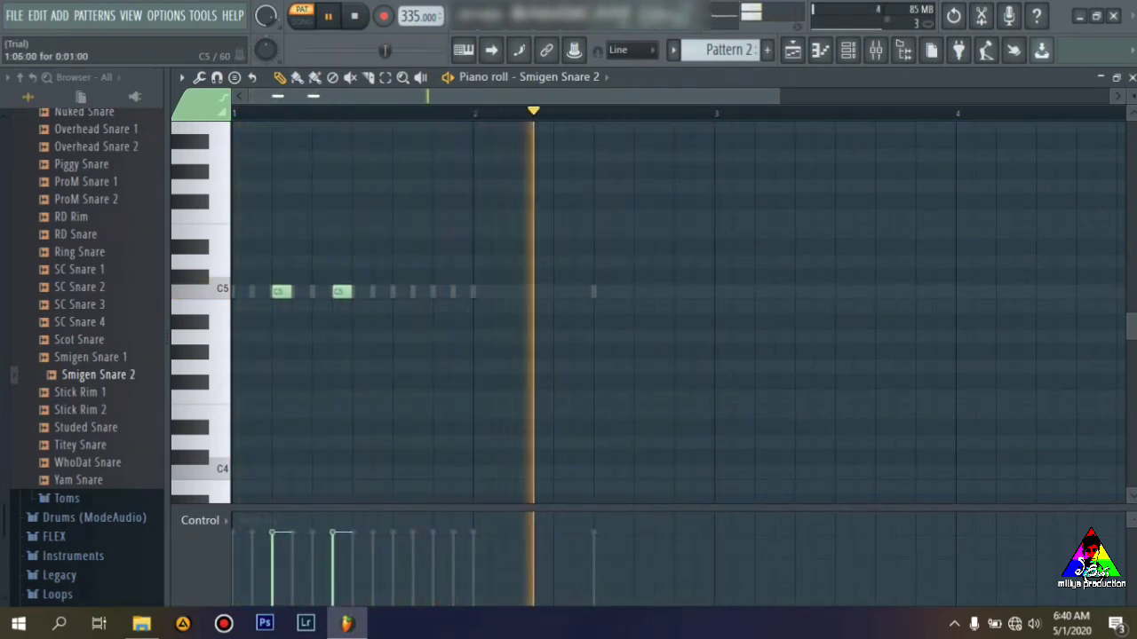
right_click(334, 291)
click(334, 291)
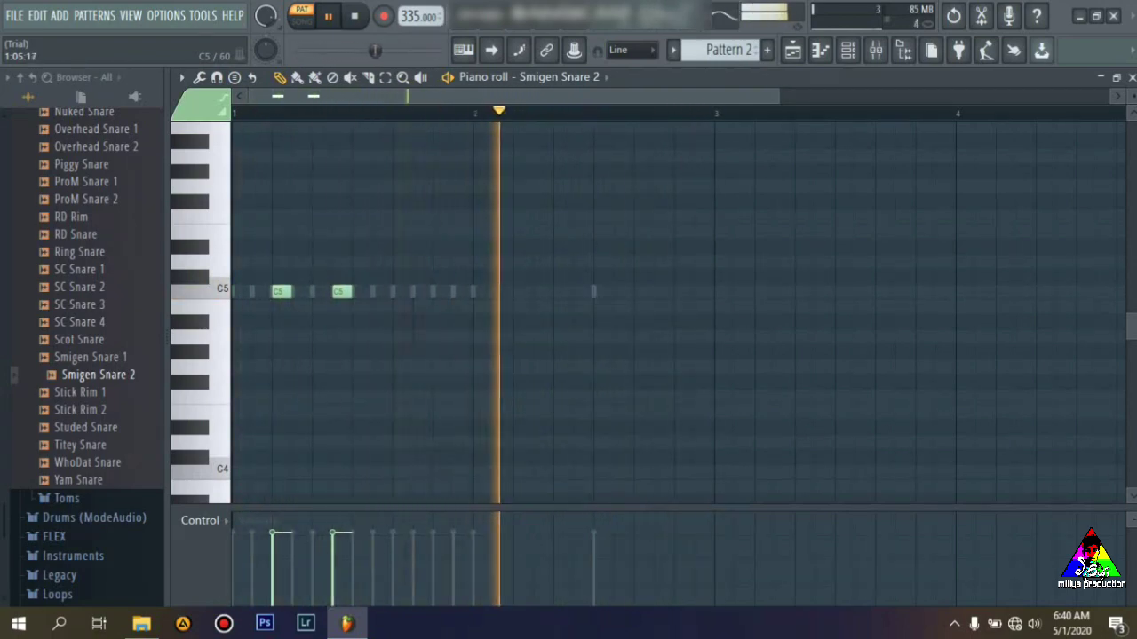
right_click(341, 291)
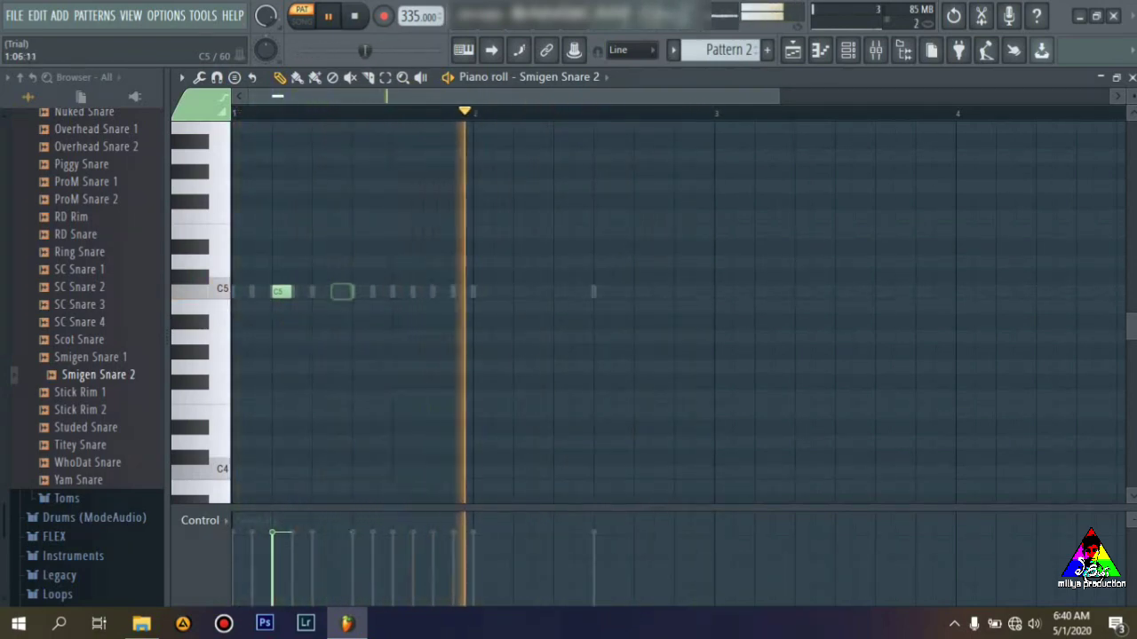
click(313, 292)
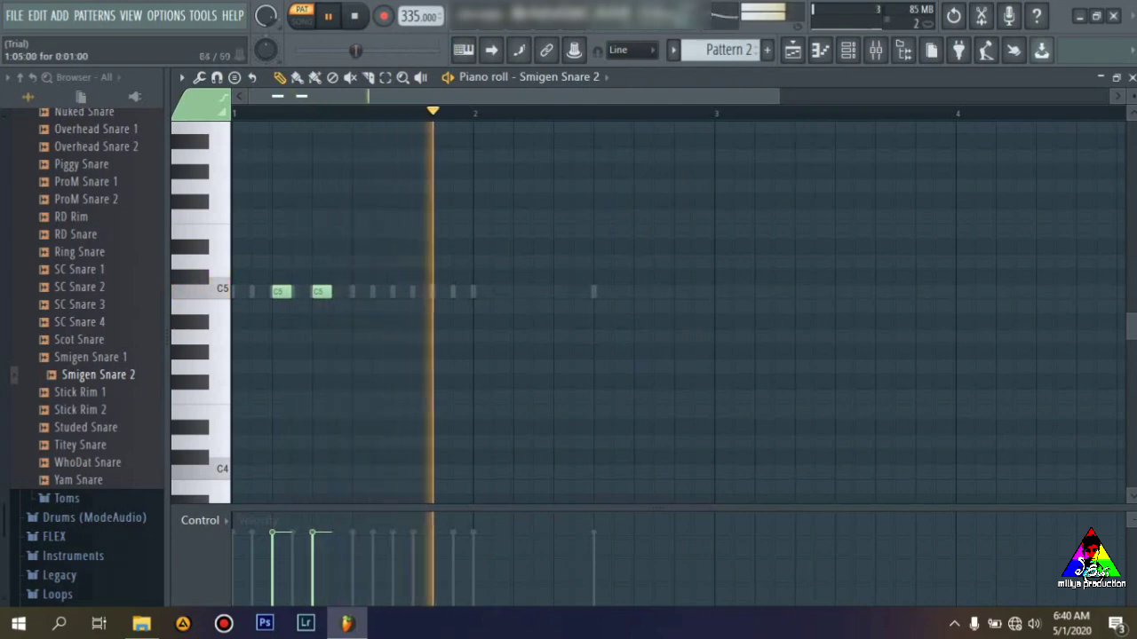
click(400, 291)
key(space)
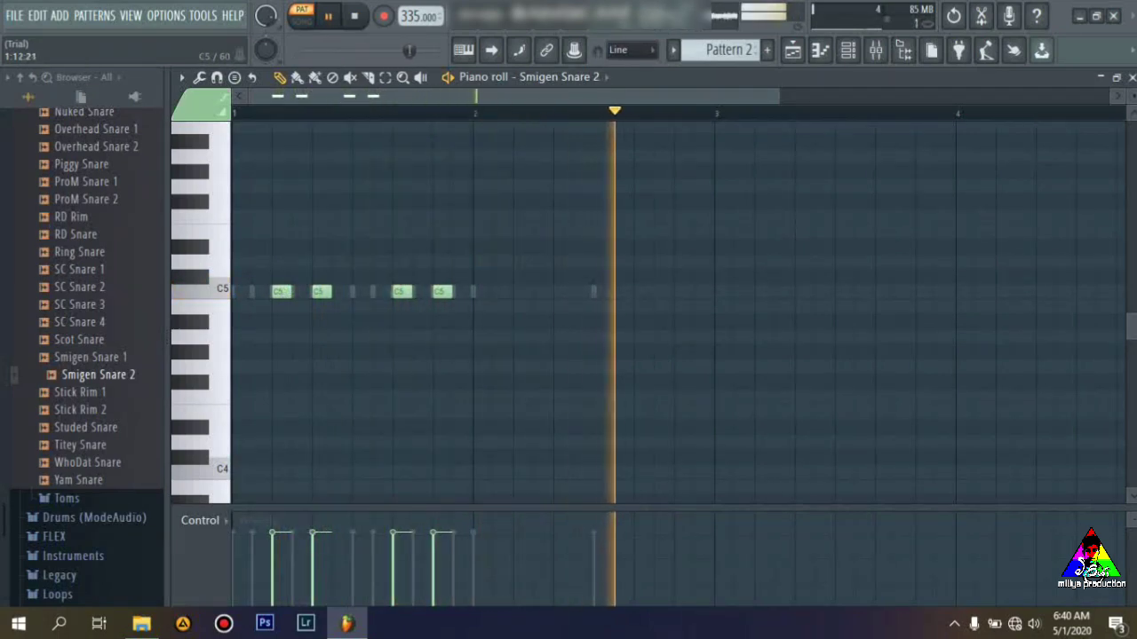
Add Smigen Snare 2 C5 notes on steps 3, 4 and 5 of bar 2, and close the piano roll
click(501, 291)
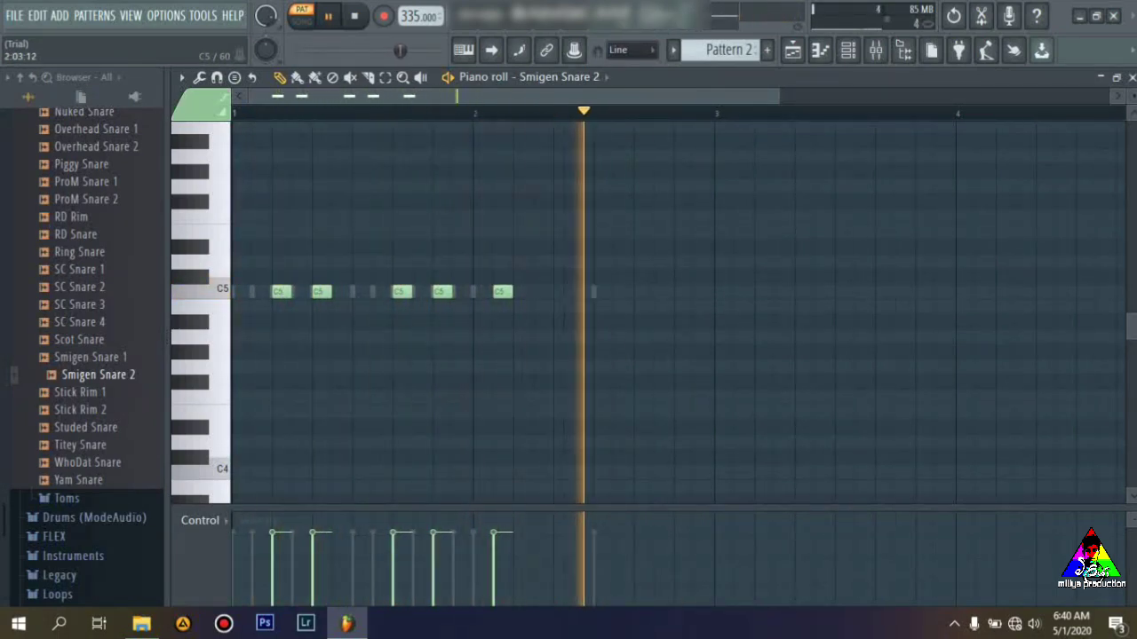
right_click(505, 291)
click(520, 291)
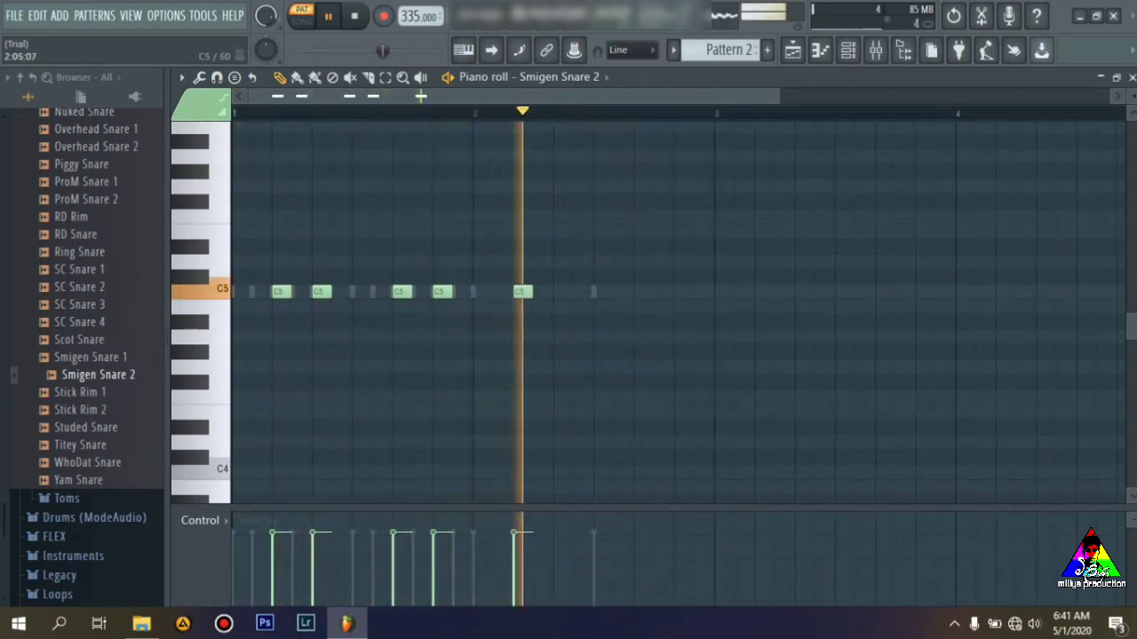
click(561, 292)
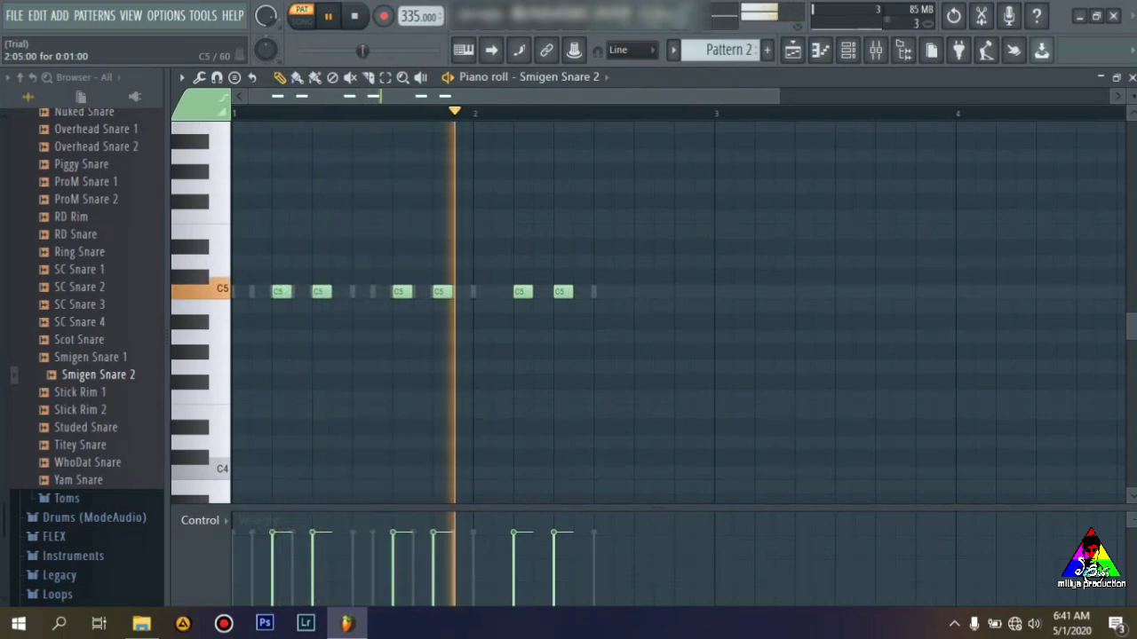
click(541, 291)
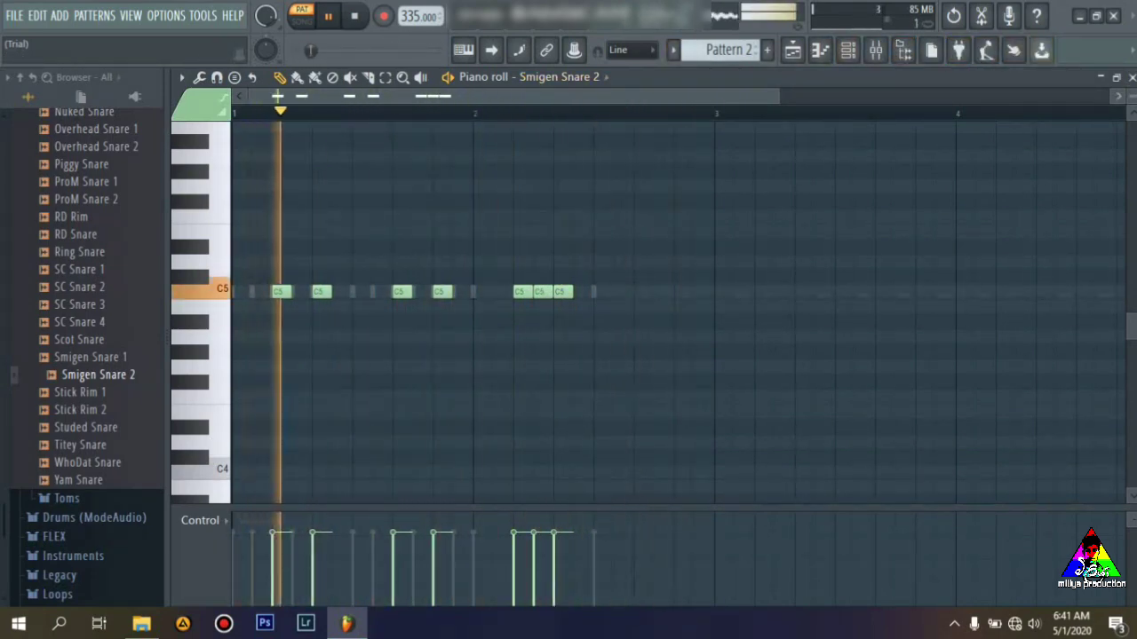
click(1132, 77)
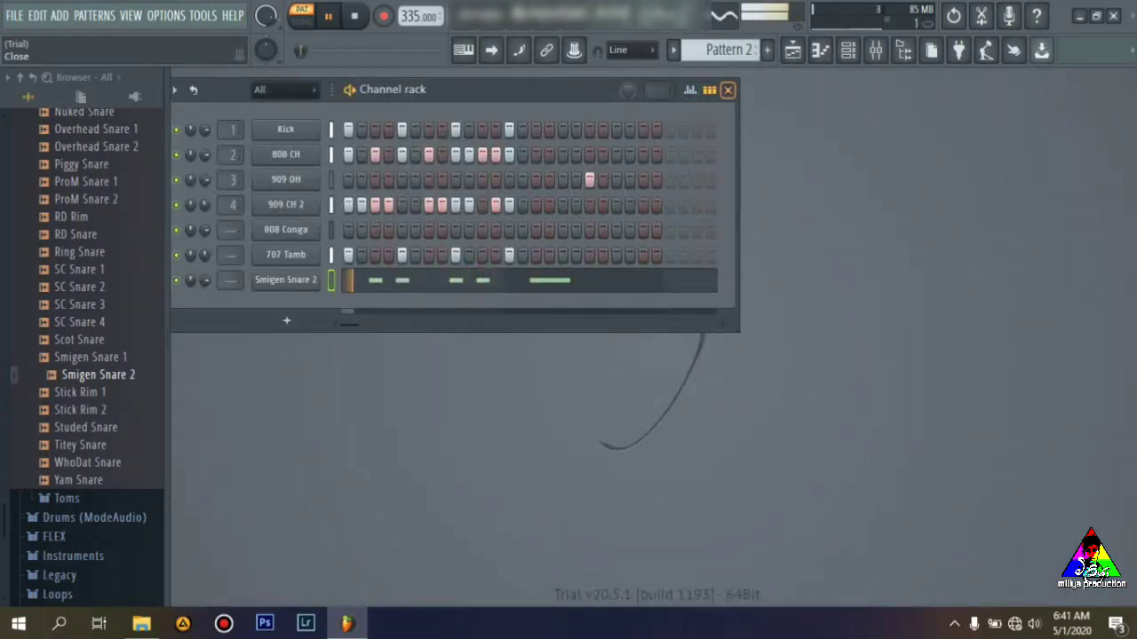
Open the playlist in place of the channel rack, put a Pattern 2 clip at bar 1 of Track 1 and play in song mode
click(728, 90)
click(792, 51)
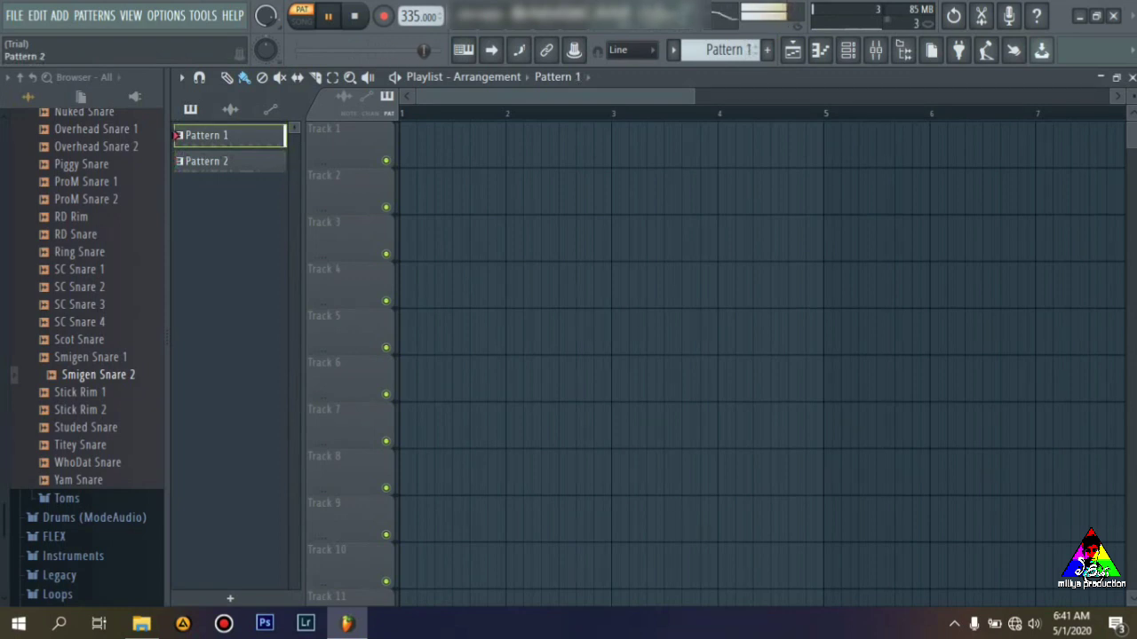
key(space)
drag(364, 159, 395, 167)
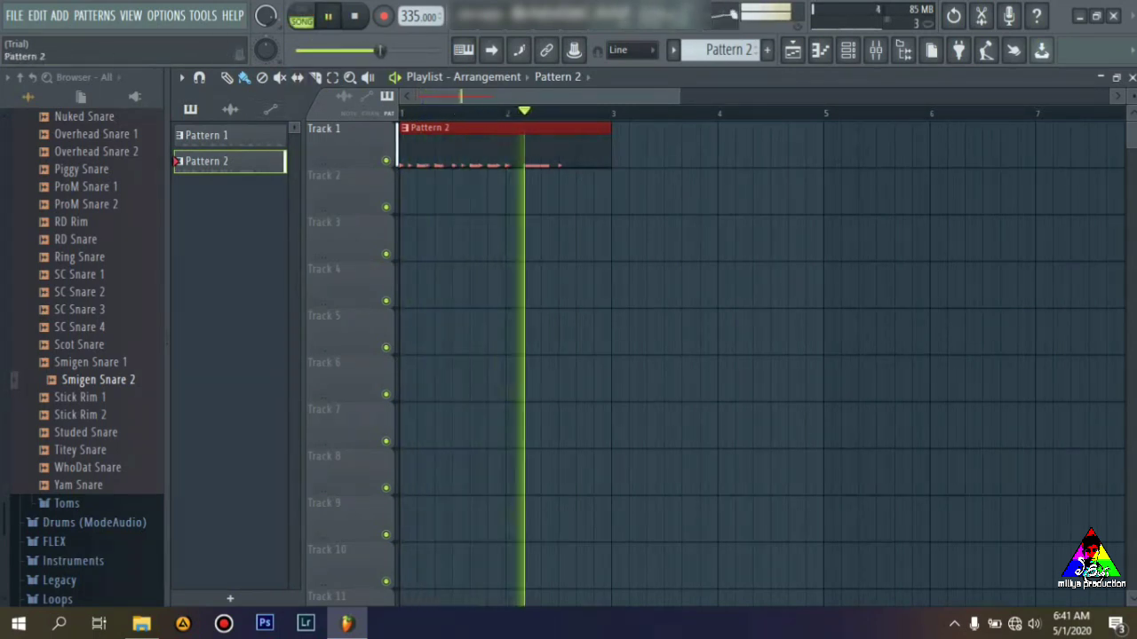
Paint consecutive Pattern 1 clips on Track 1 from bar 3 onward, directly after the Pattern 2 clip
click(178, 135)
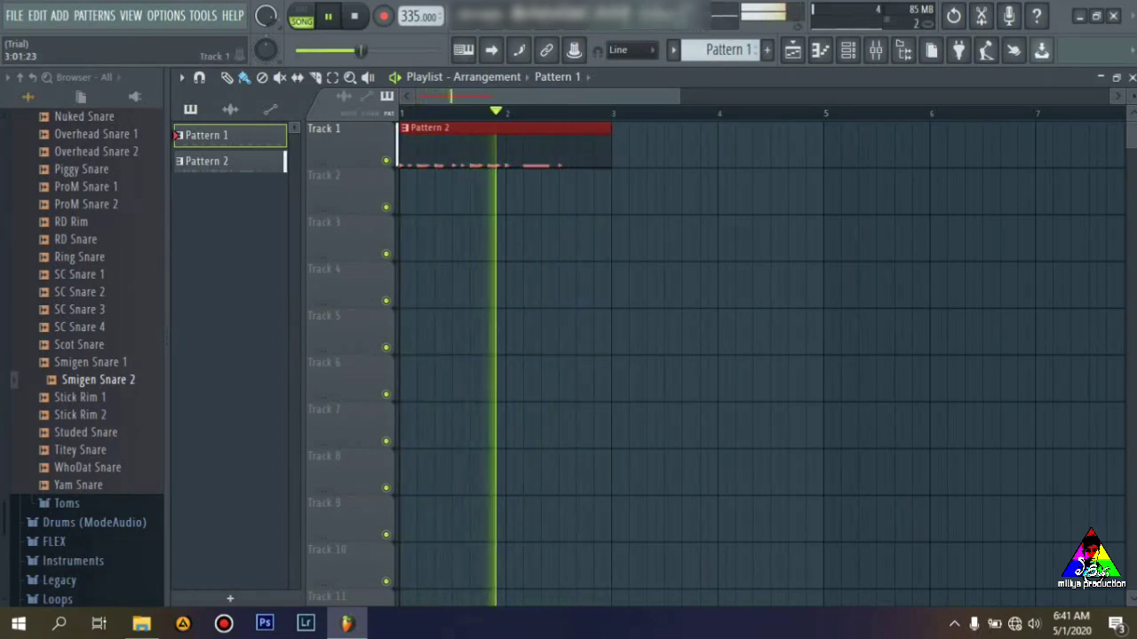
click(614, 148)
drag(615, 148, 1106, 148)
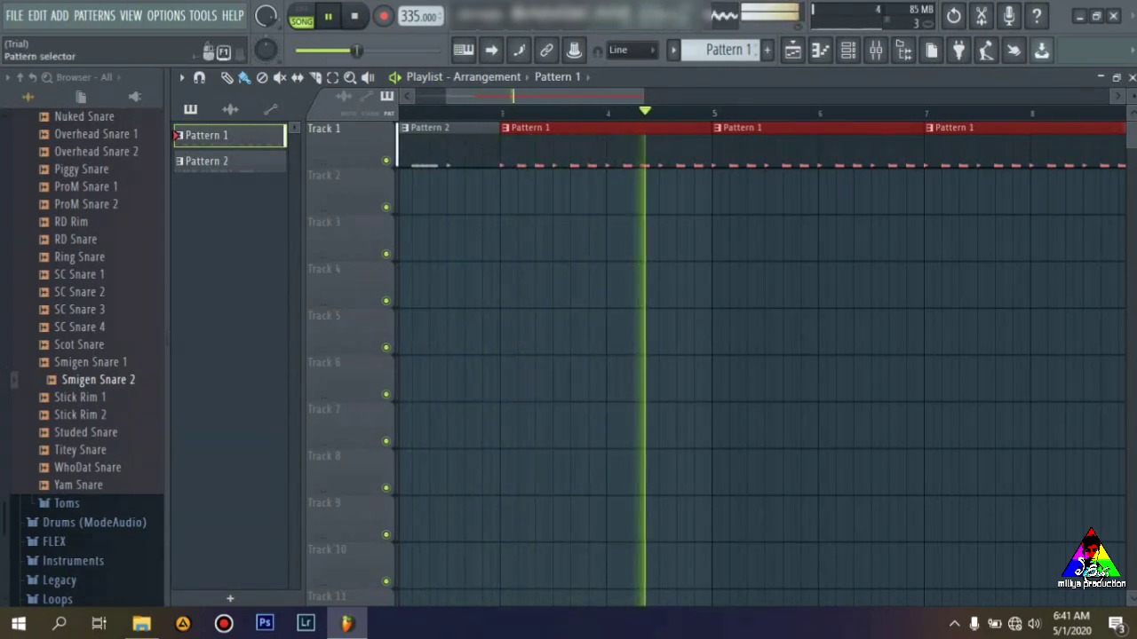
Minimize the FL Studio window to the desktop
click(1079, 16)
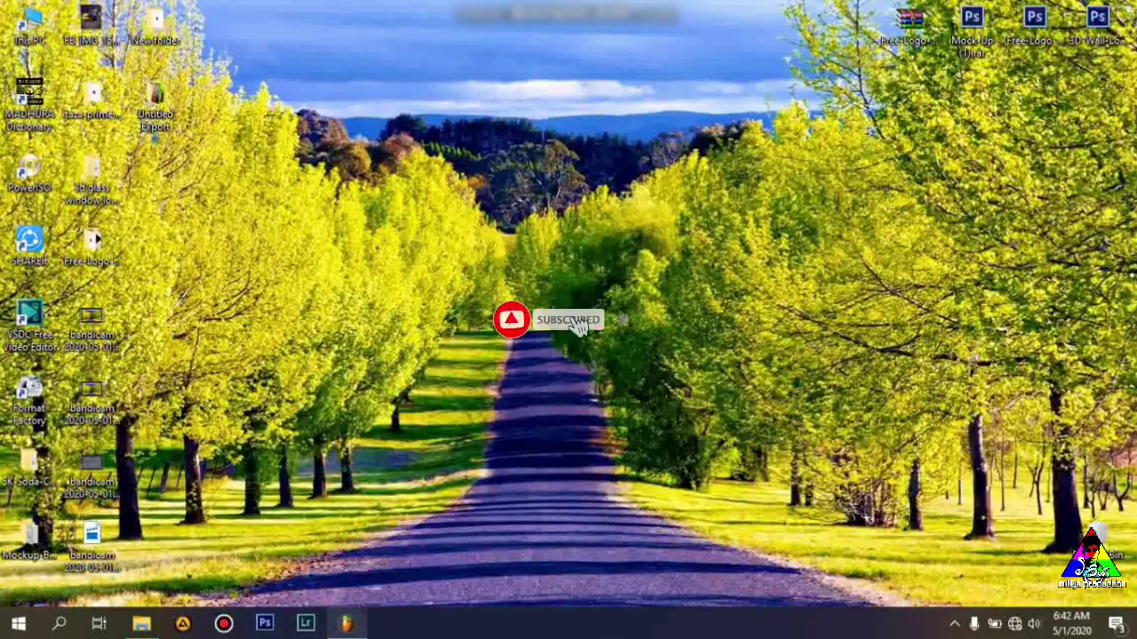
click(347, 624)
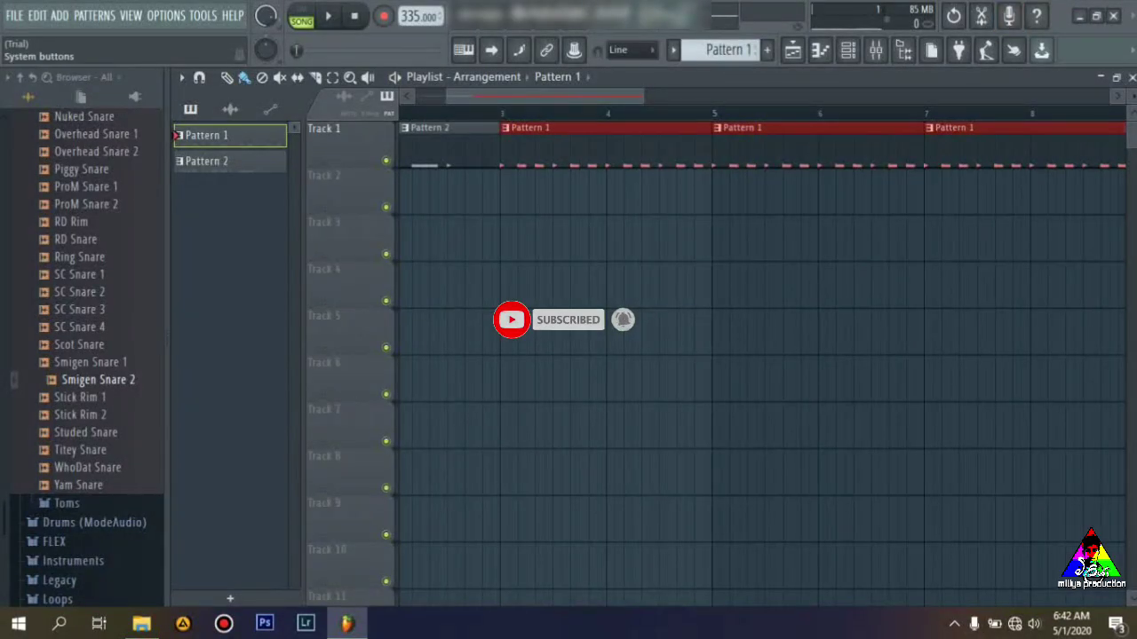
click(1079, 15)
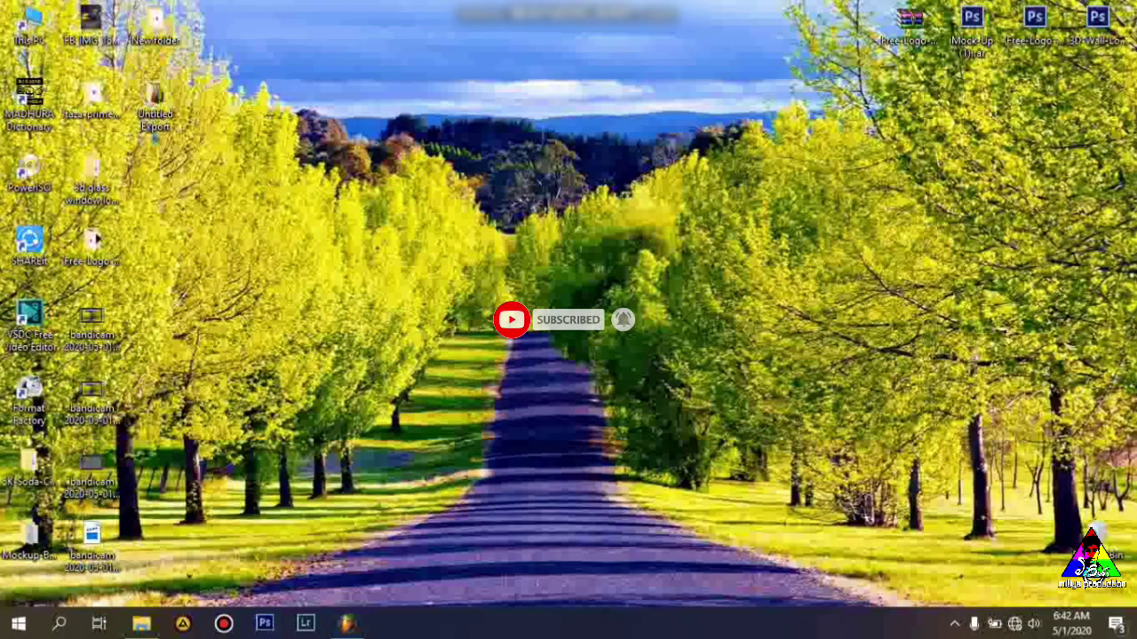